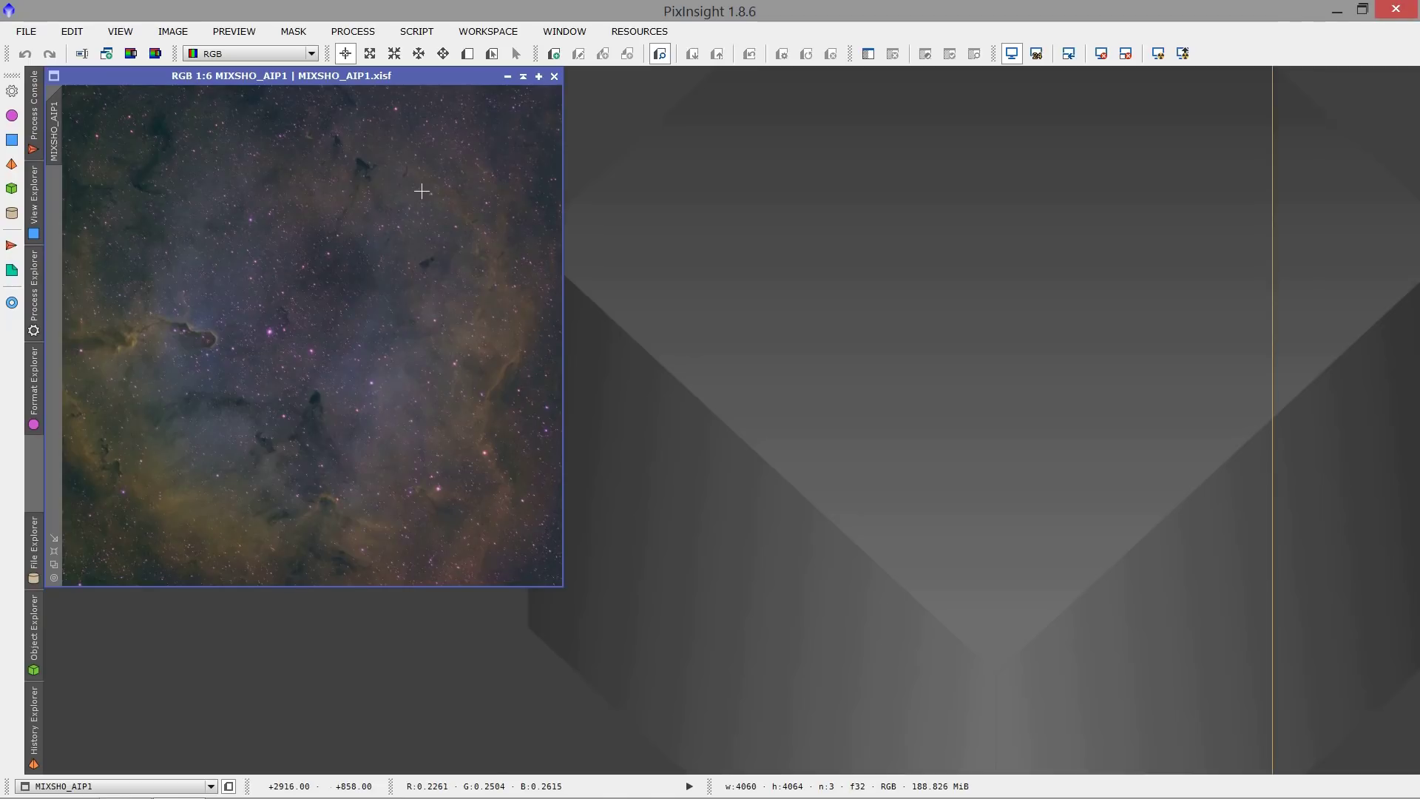
- Invert MIXSHO_AIP1, apply SCNR to remove green with Average Neutral protection at amount 1.00, and invert the image back
left_click(353, 31)
mouse_move(379, 60)
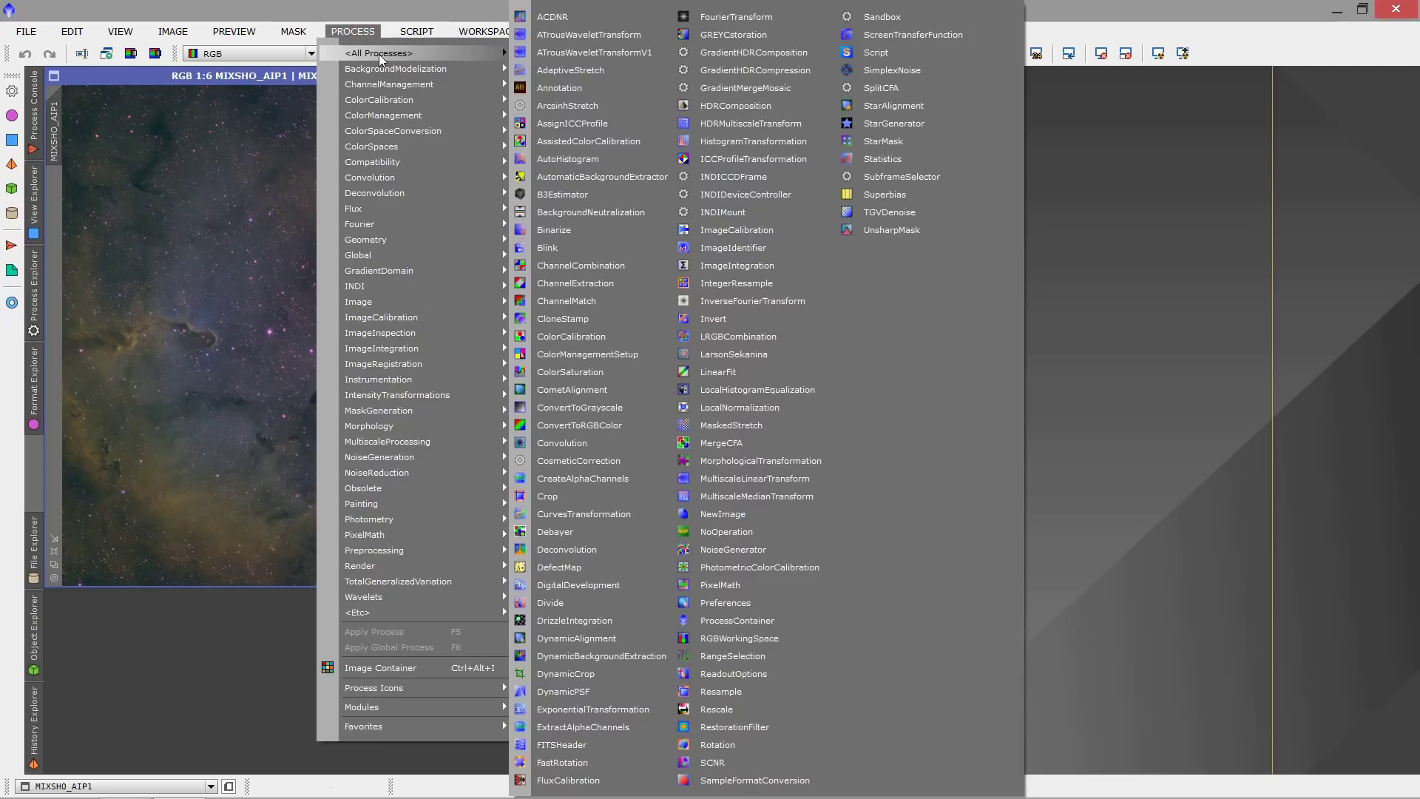
left_click(728, 762)
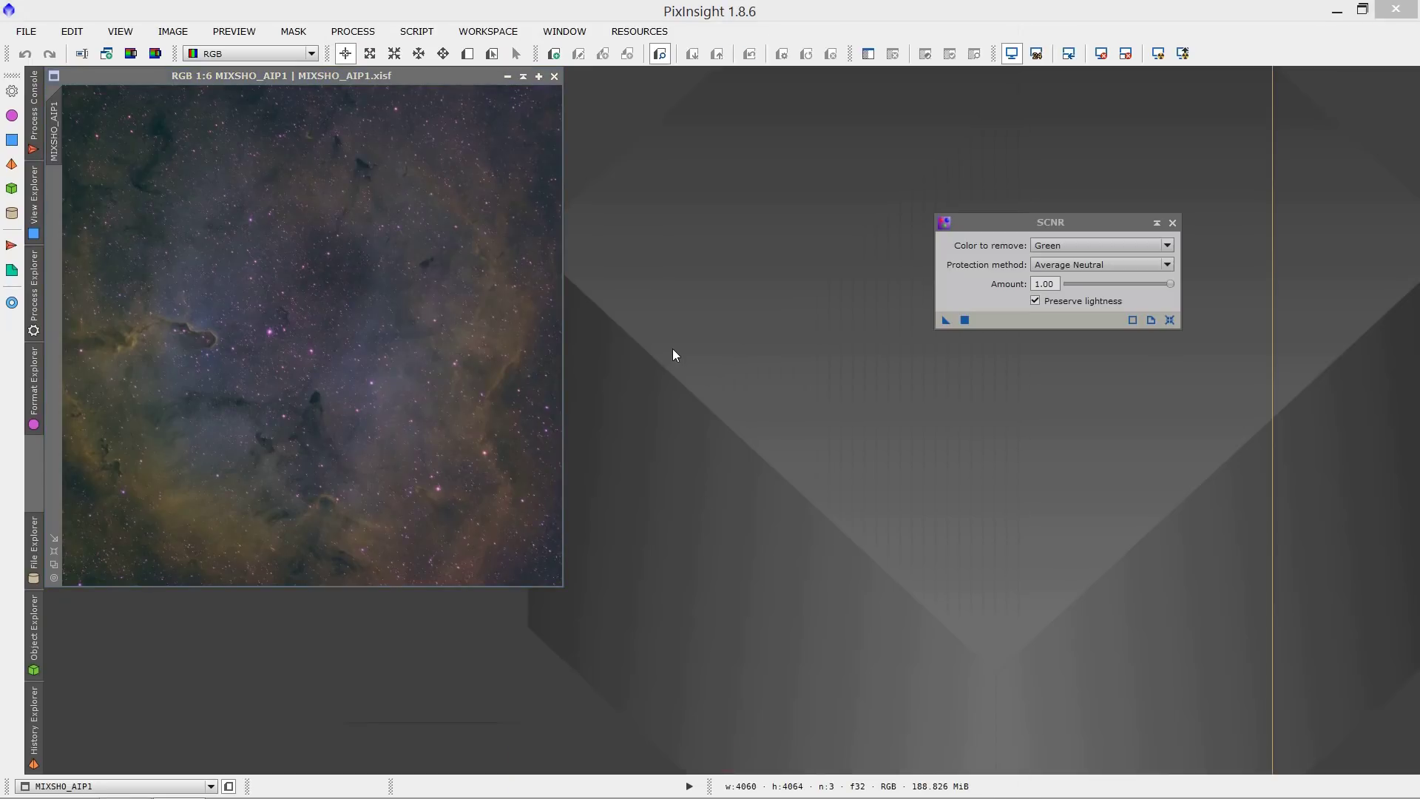
left_click(440, 350)
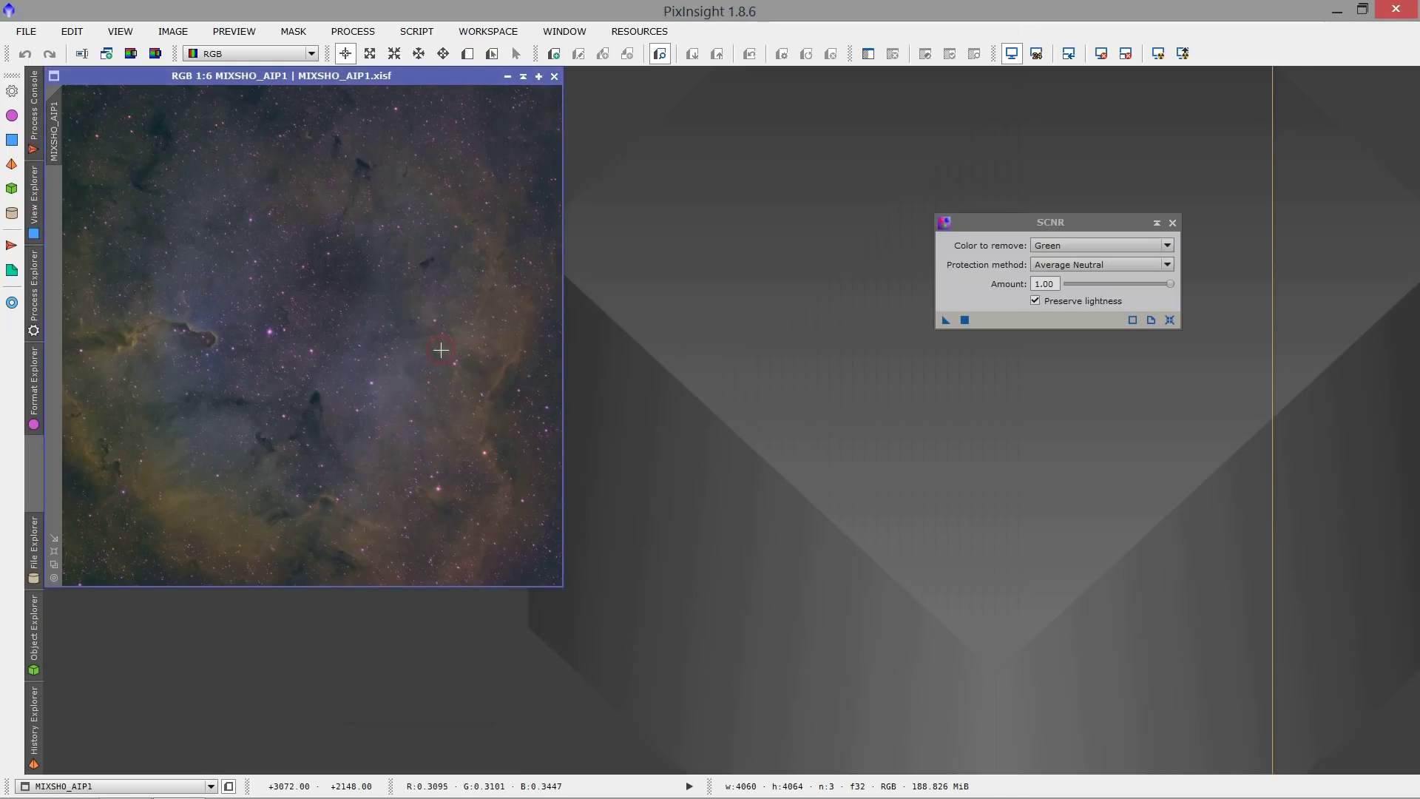
key("F5")
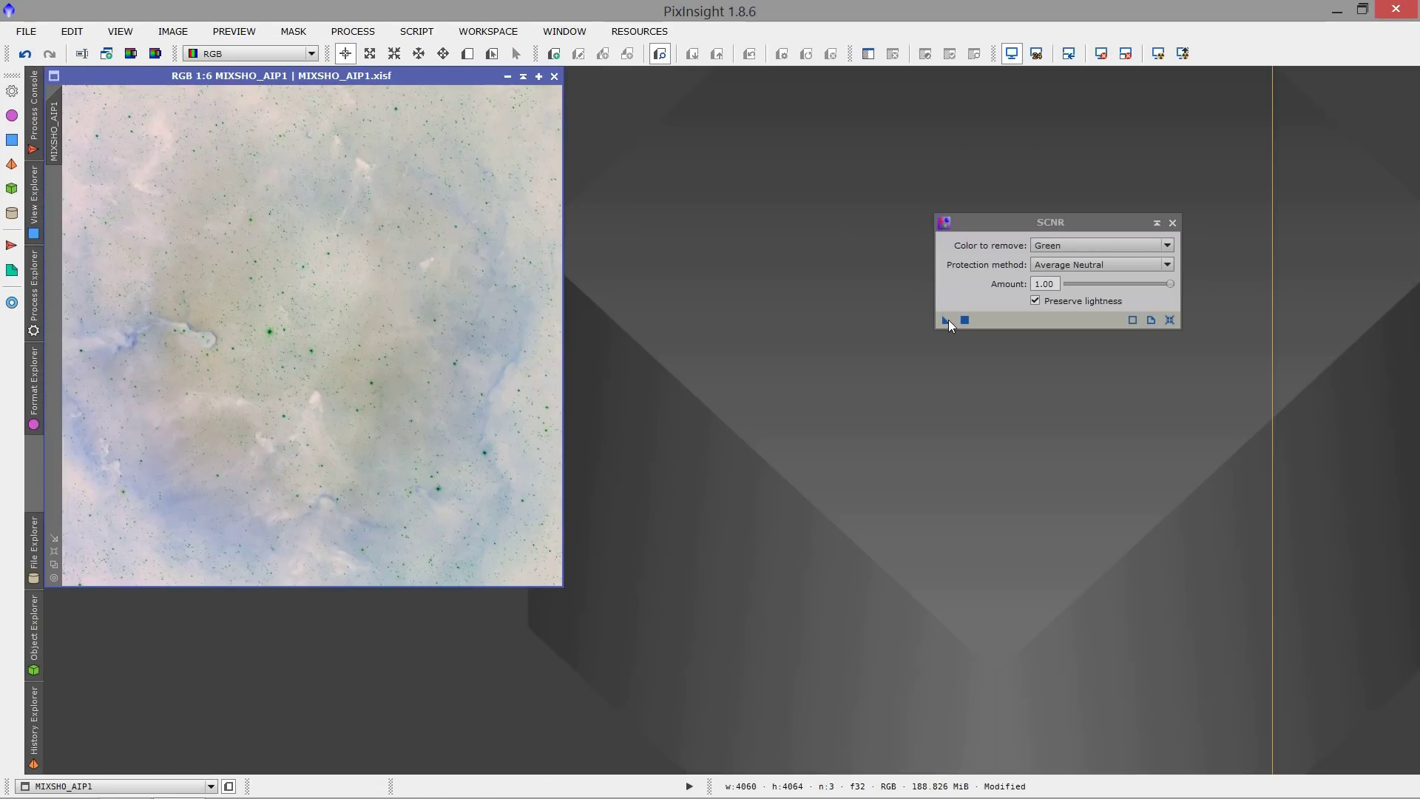
left_click_drag(948, 320, 500, 392)
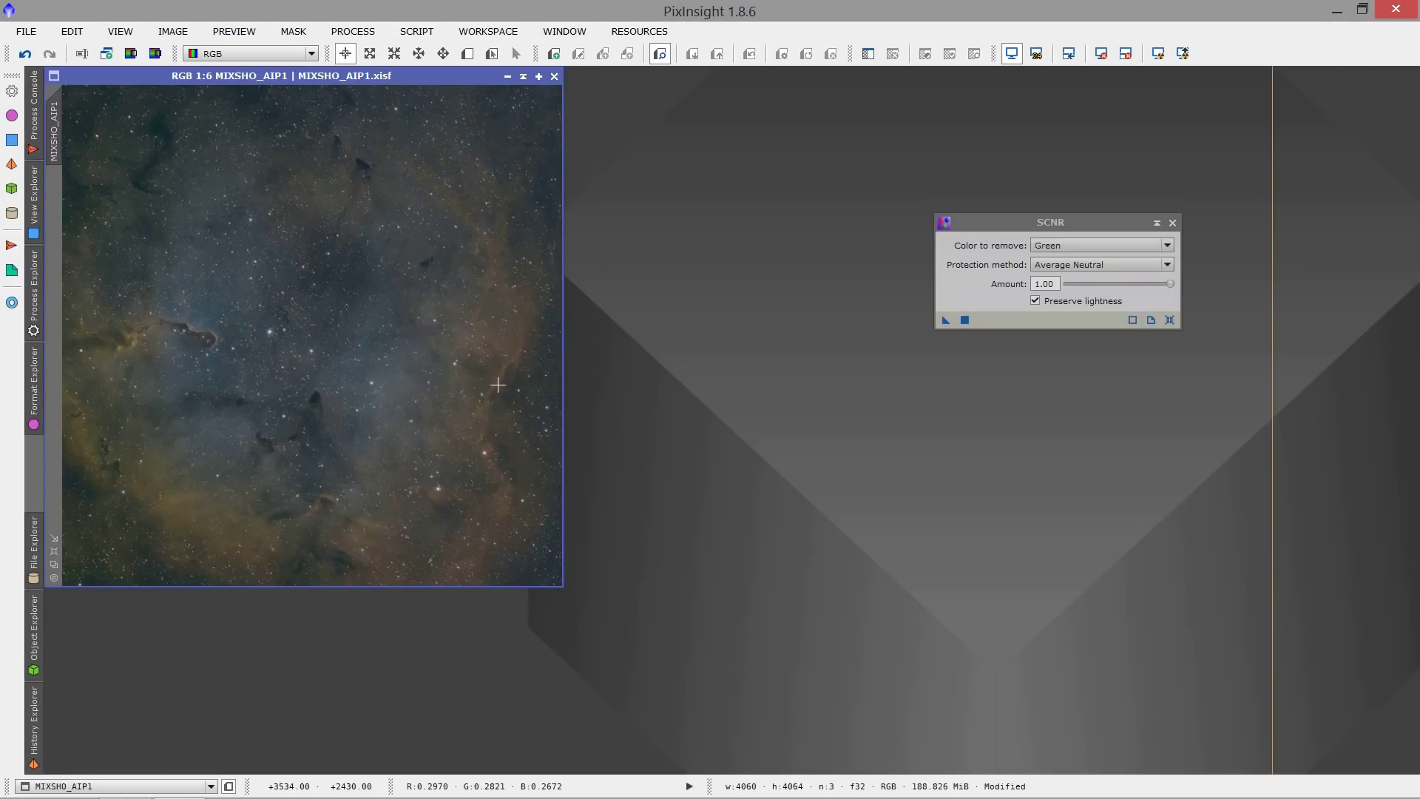
left_click(1172, 223)
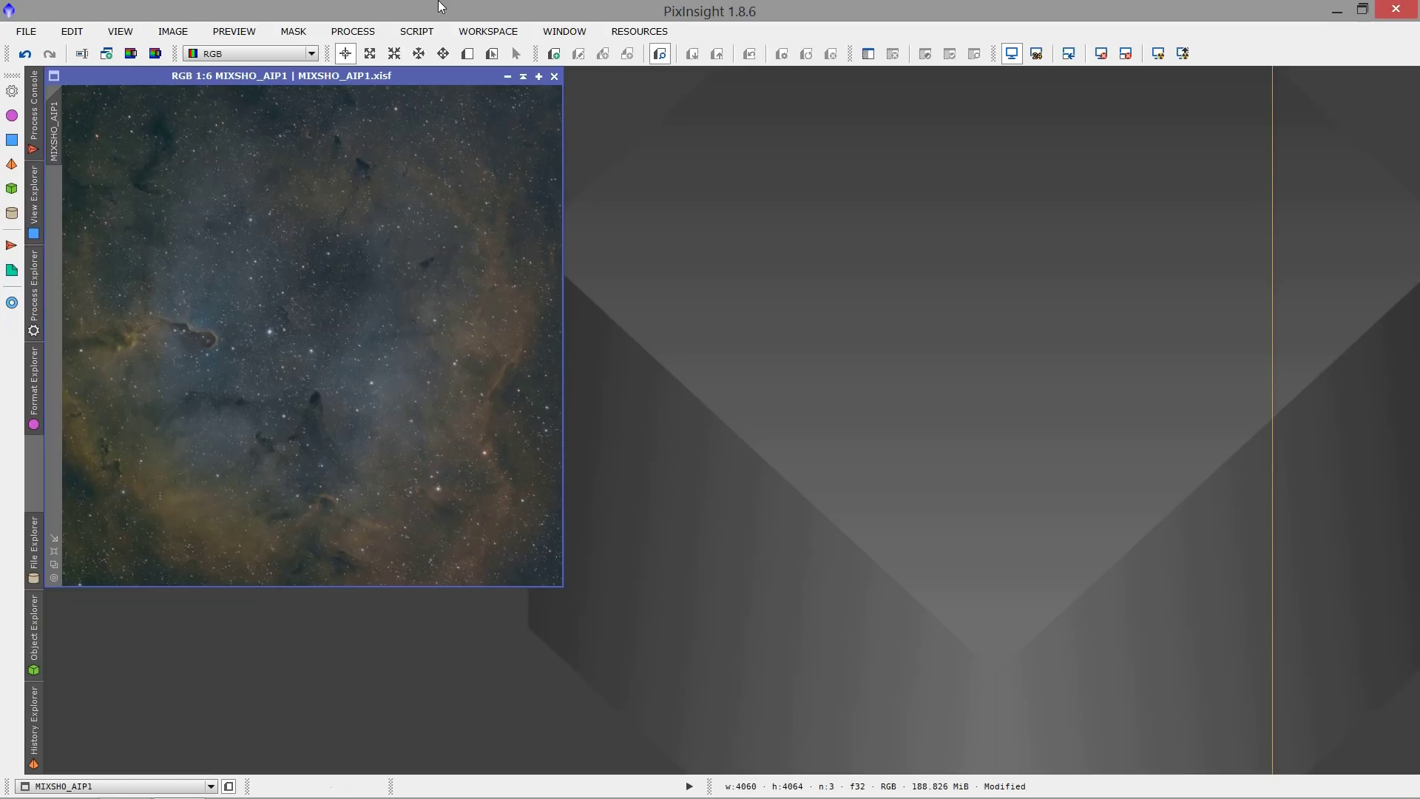
- Create a green chrominance mask from MIXSHO_AIP1 with the ColorMask script, using strength 1.0000 and a mask blur of 3 layers
left_click(420, 33)
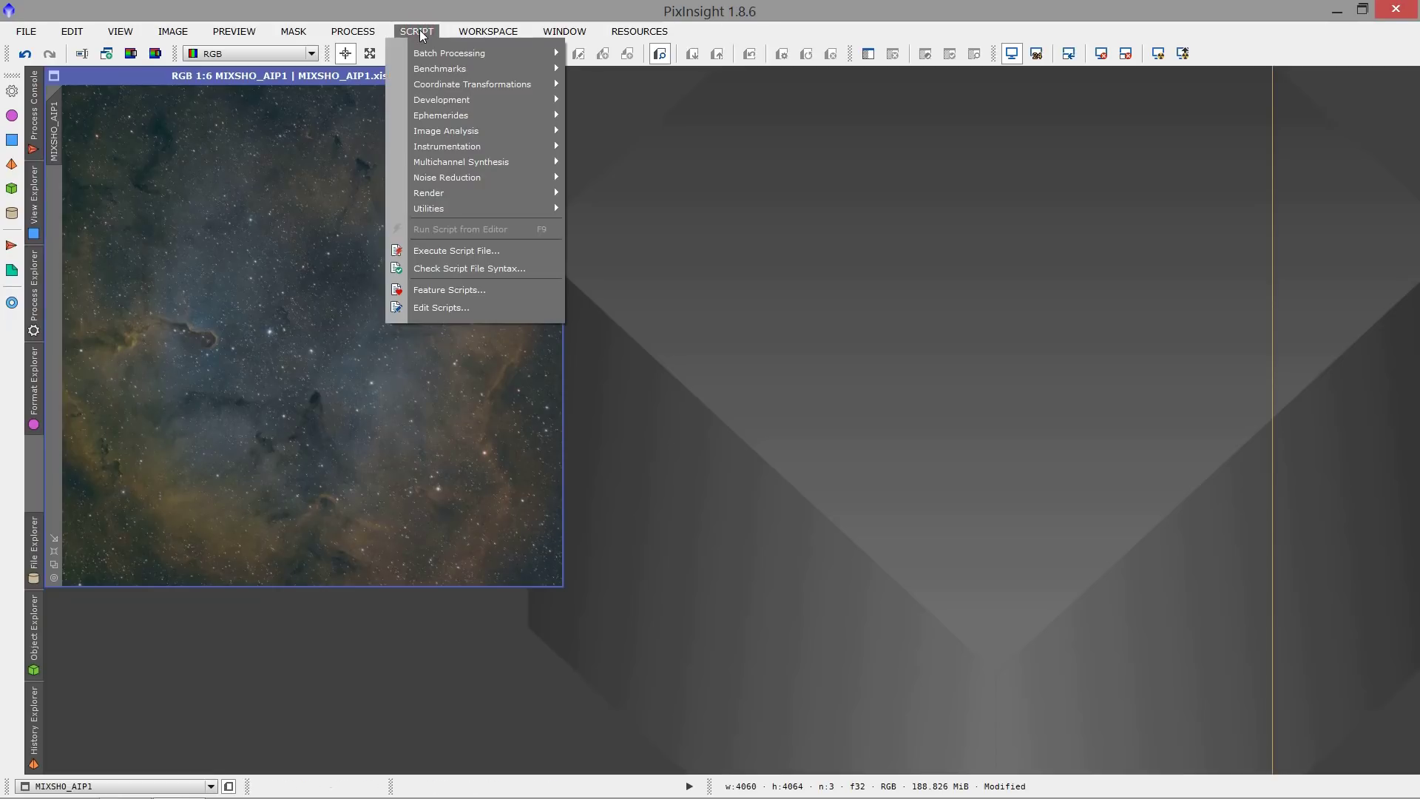
mouse_move(449, 210)
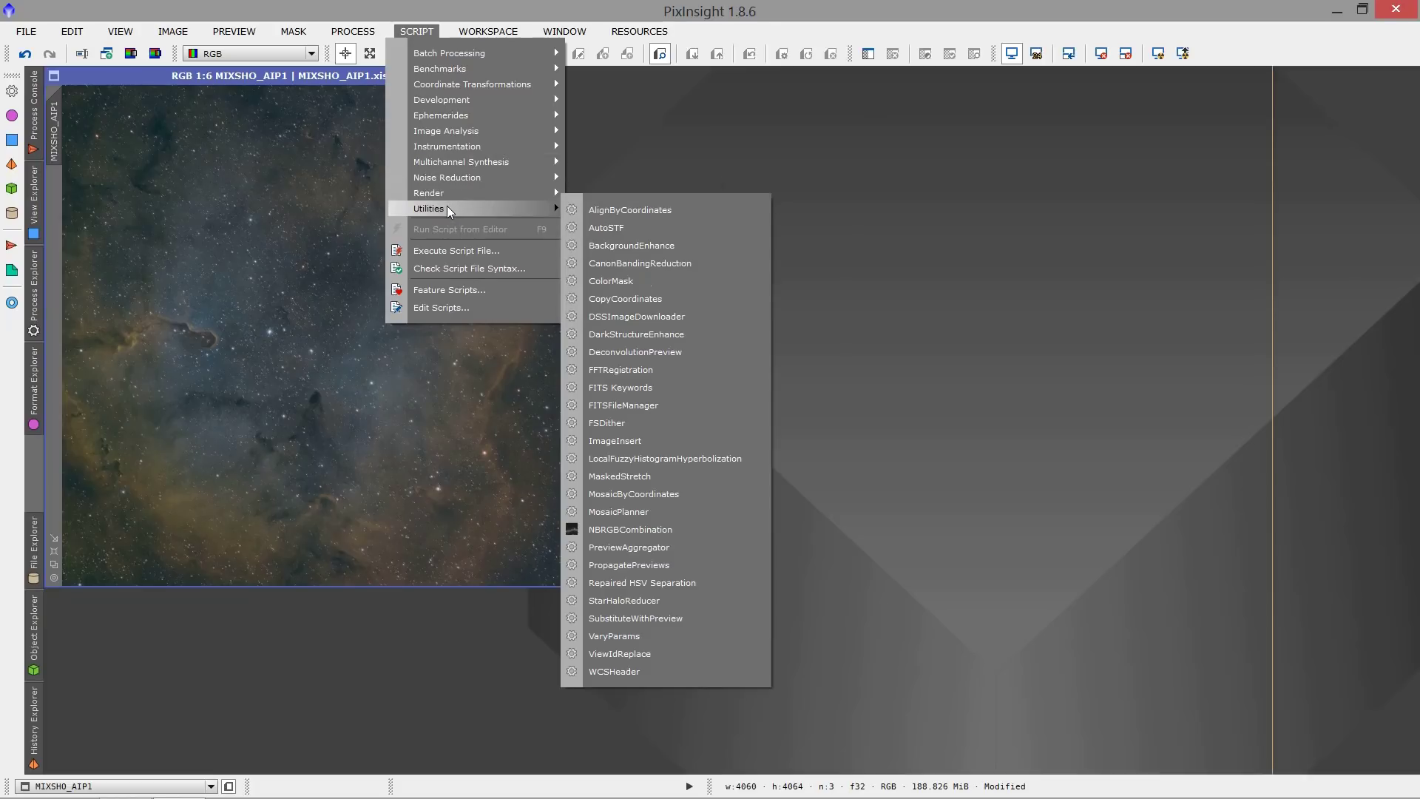
left_click(613, 281)
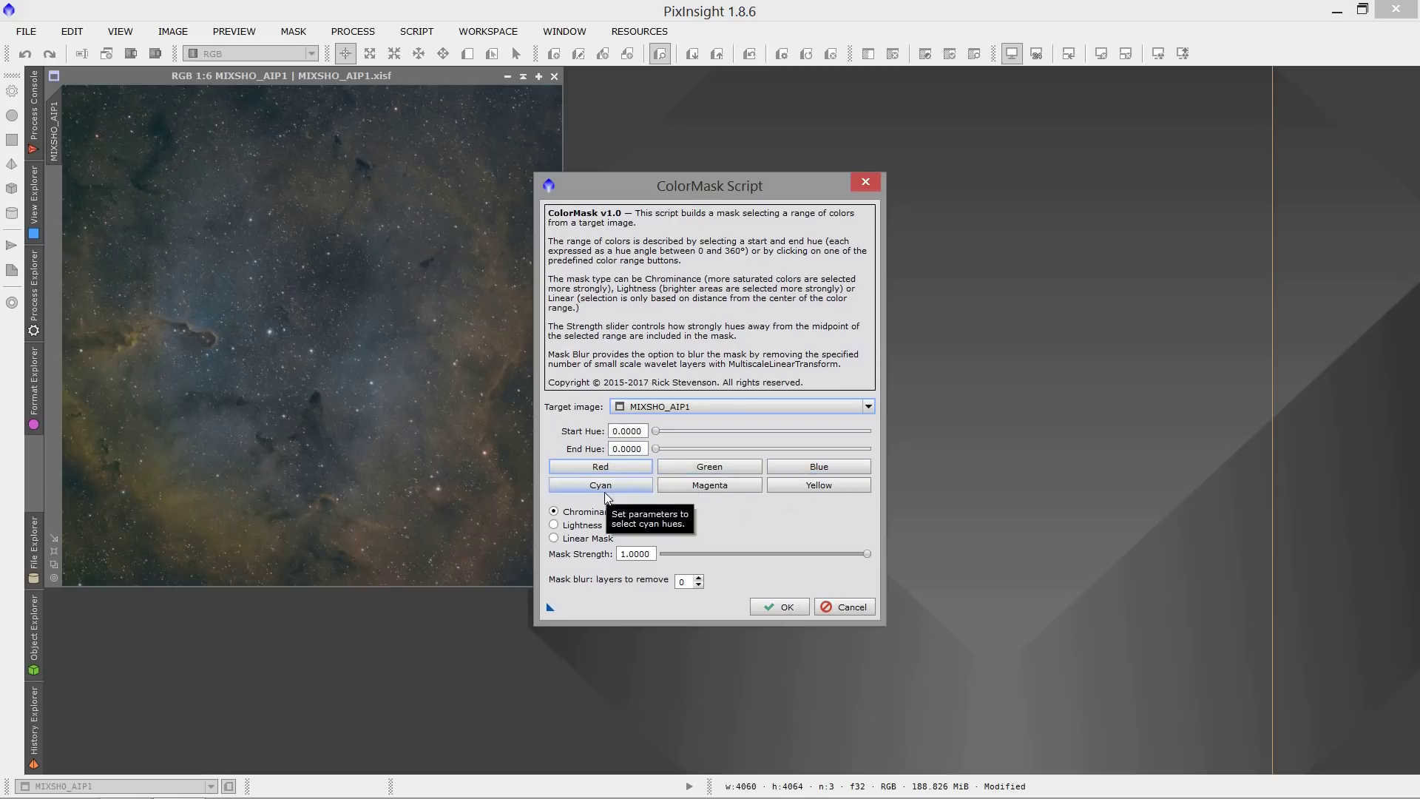
left_click(718, 468)
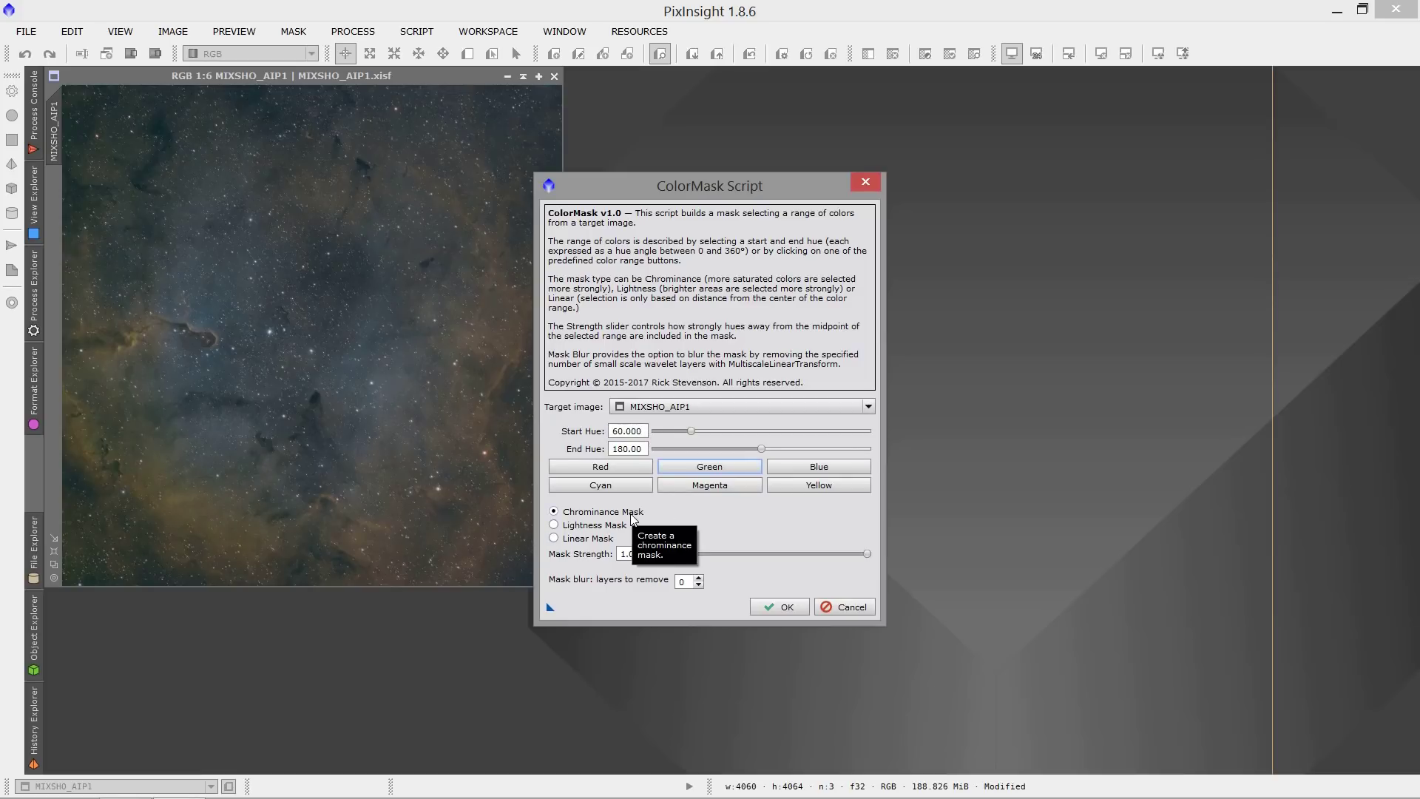
left_click(684, 582)
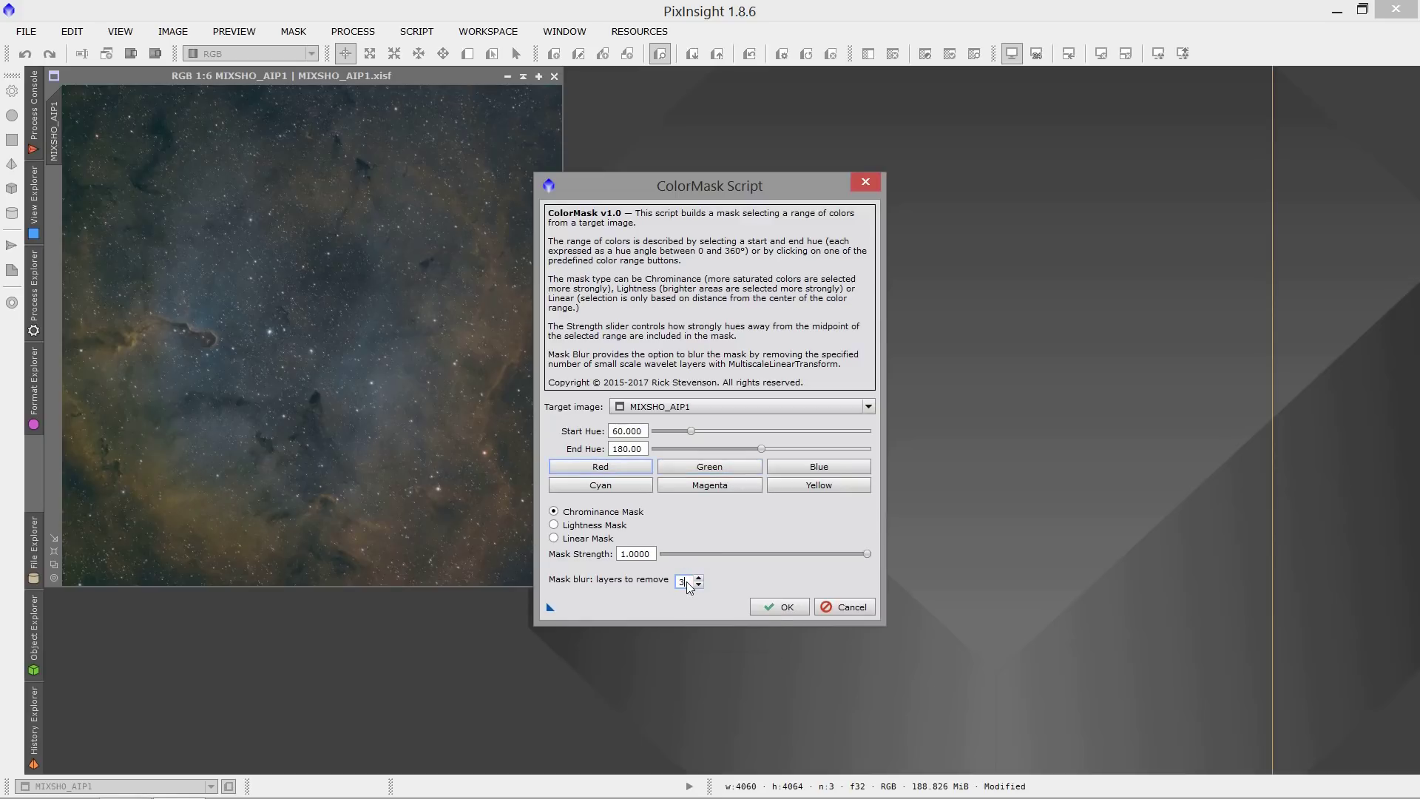
left_click(770, 611)
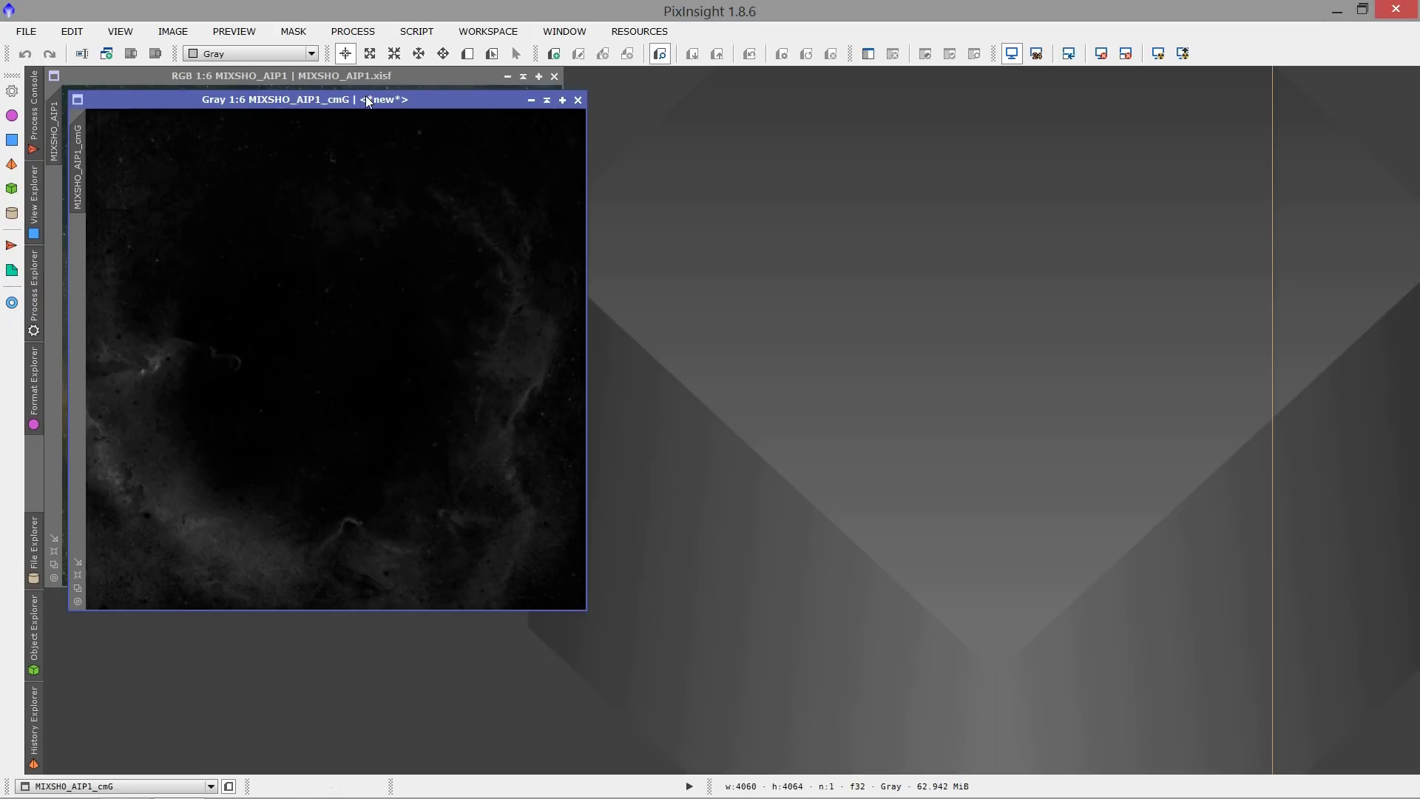
- Apply the green colour mask to MIXSHO_AIP1, hide the mask overlay, and collapse the mask's window out of the way
left_click_drag(366, 100, 862, 121)
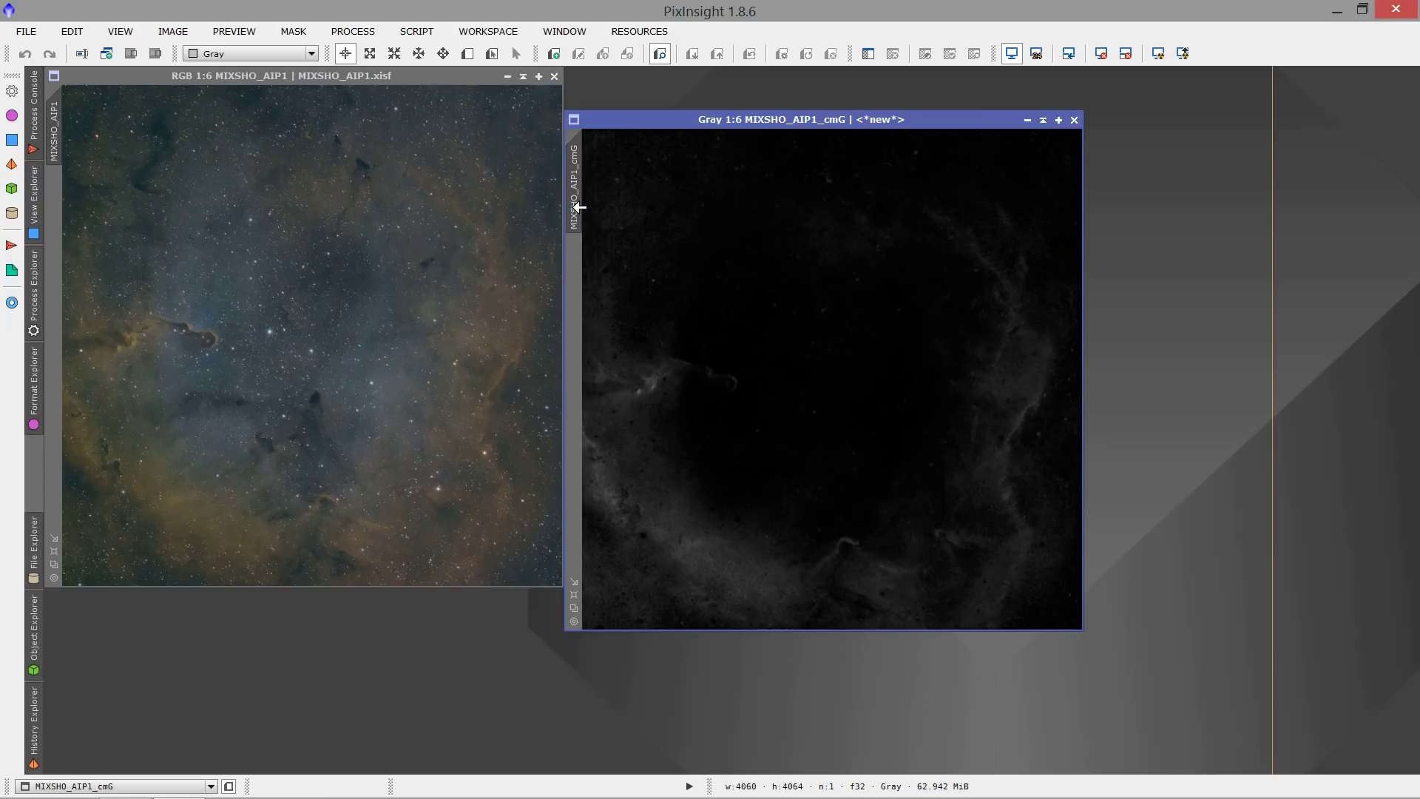
left_click_drag(576, 214, 60, 257)
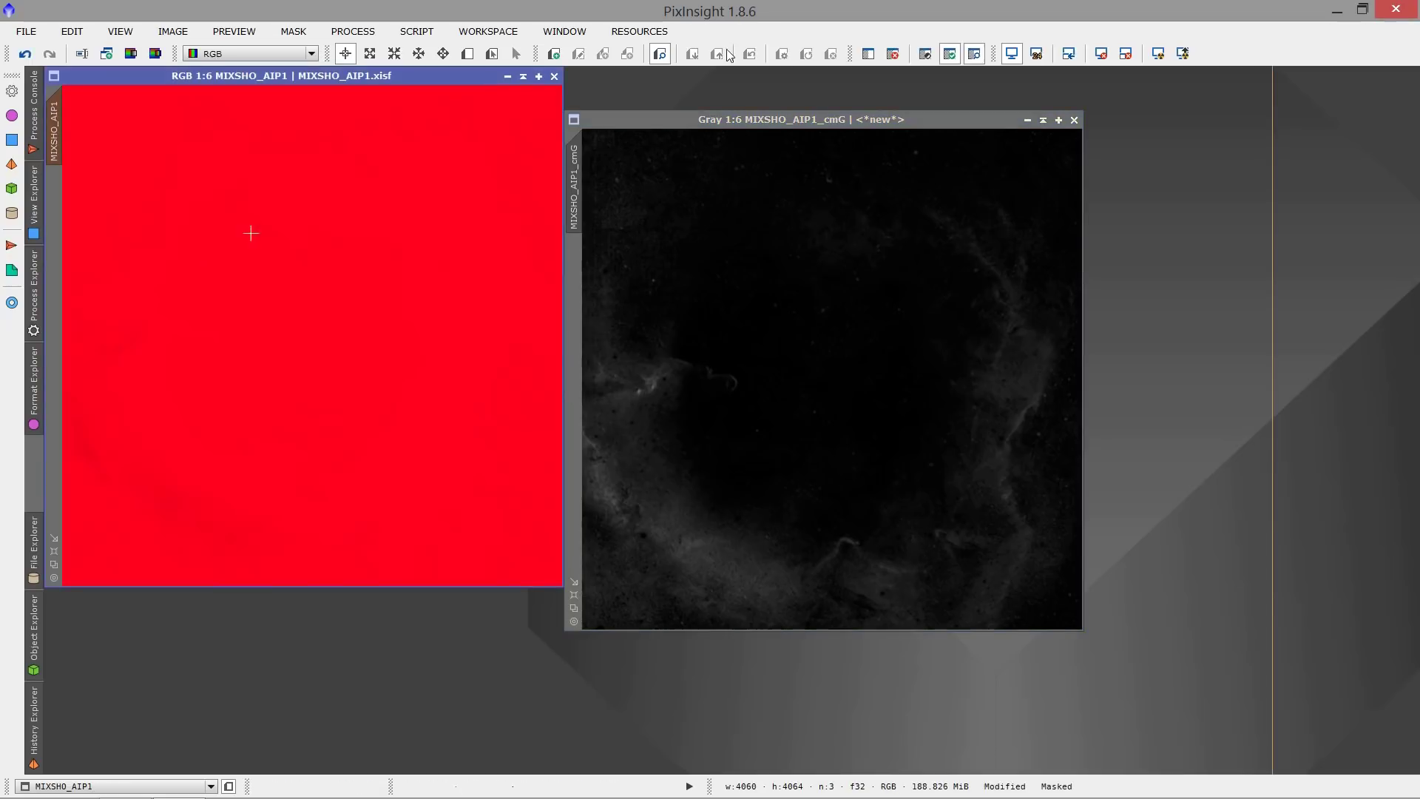
left_click(974, 53)
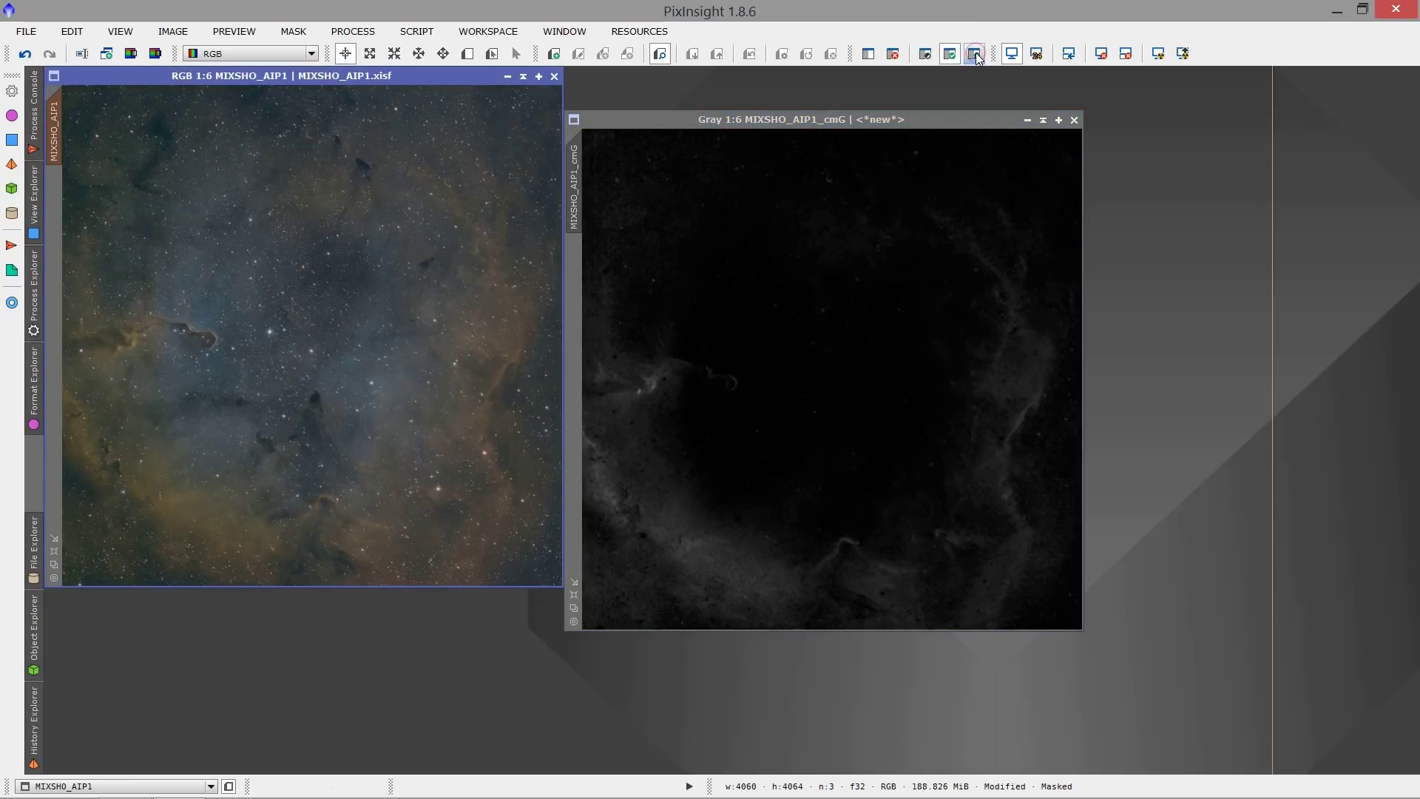
mouse_move(54, 115)
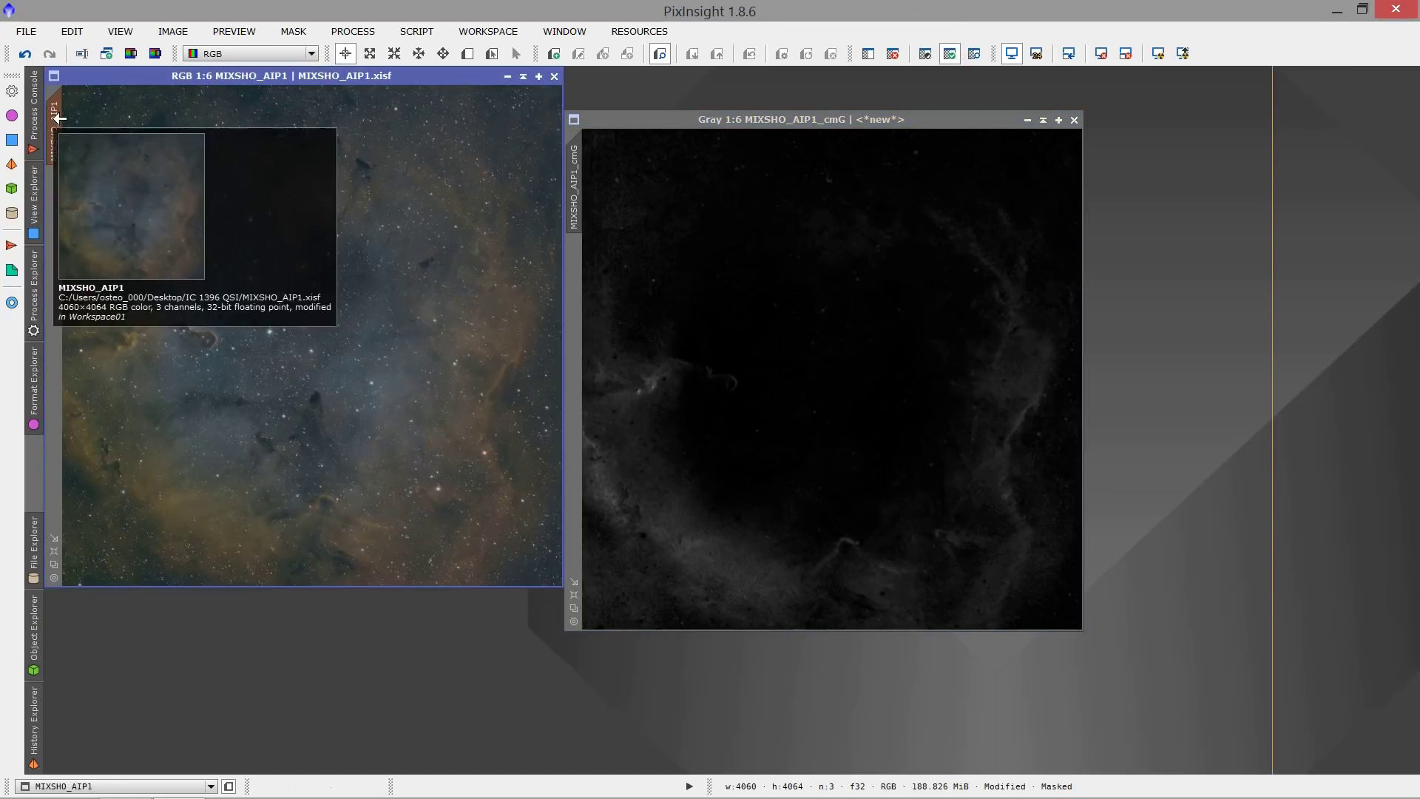
left_click(1043, 120)
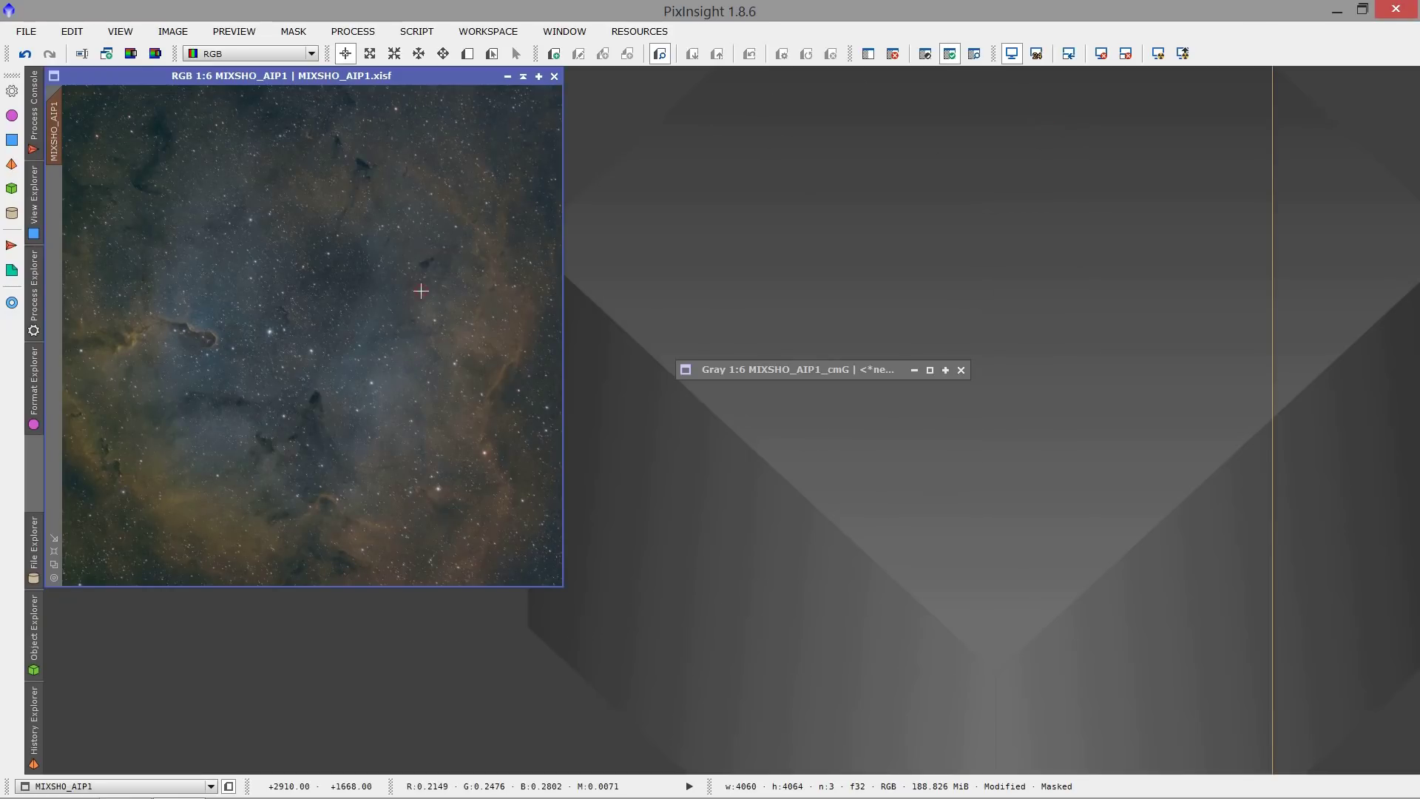
- Start CurvesTransformation with an enlarged real-time preview of the masked MIXSHO_AIP1 image
left_click(41, 298)
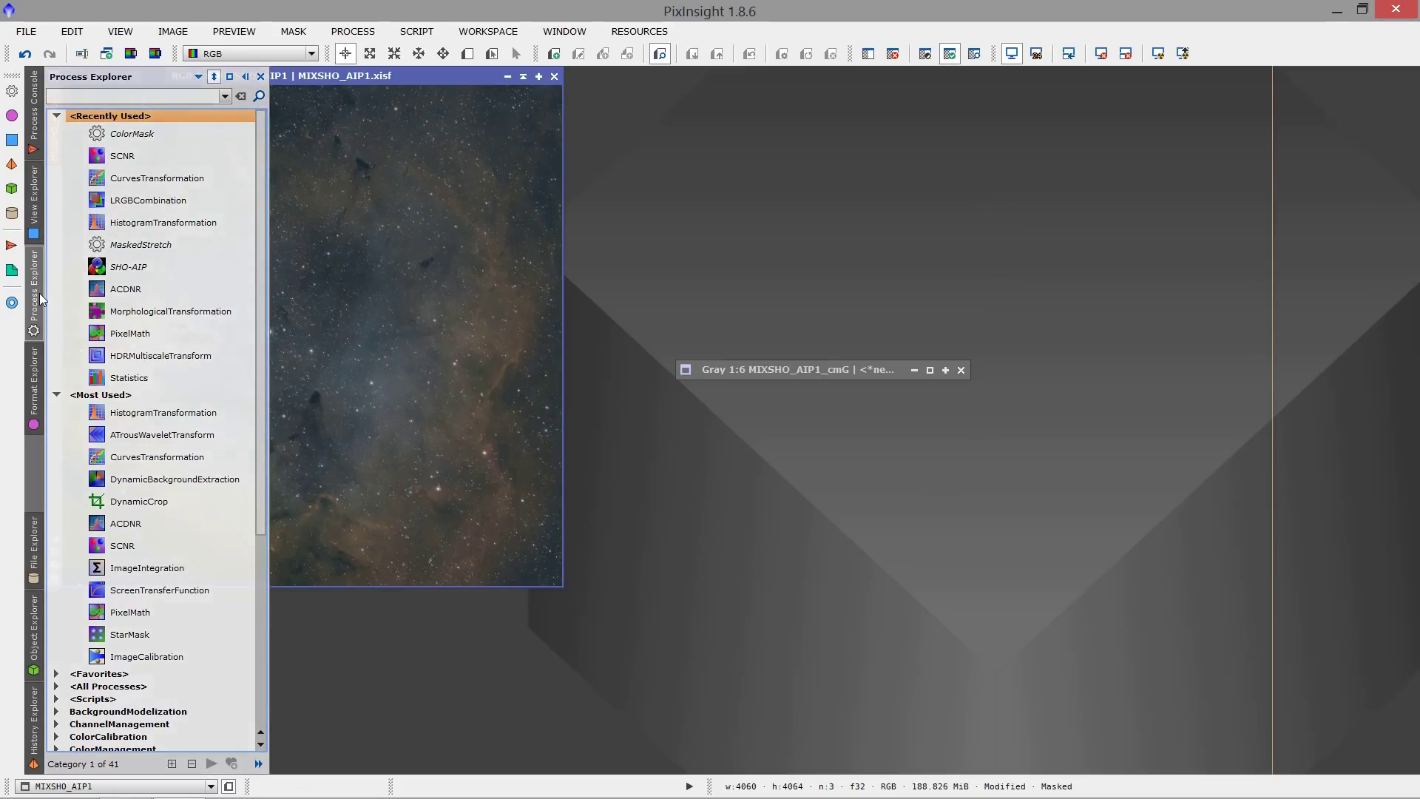
left_click(153, 458)
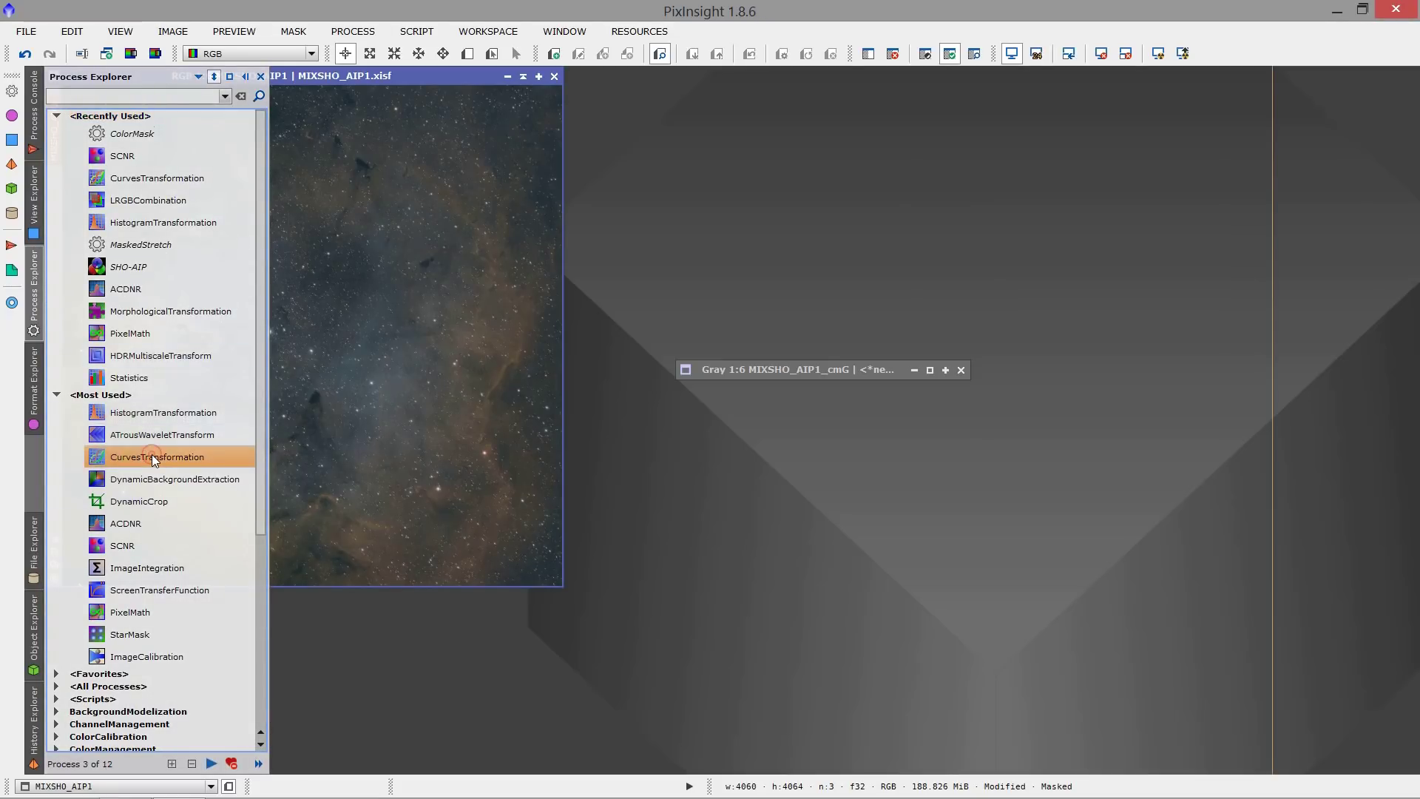
double_click(153, 458)
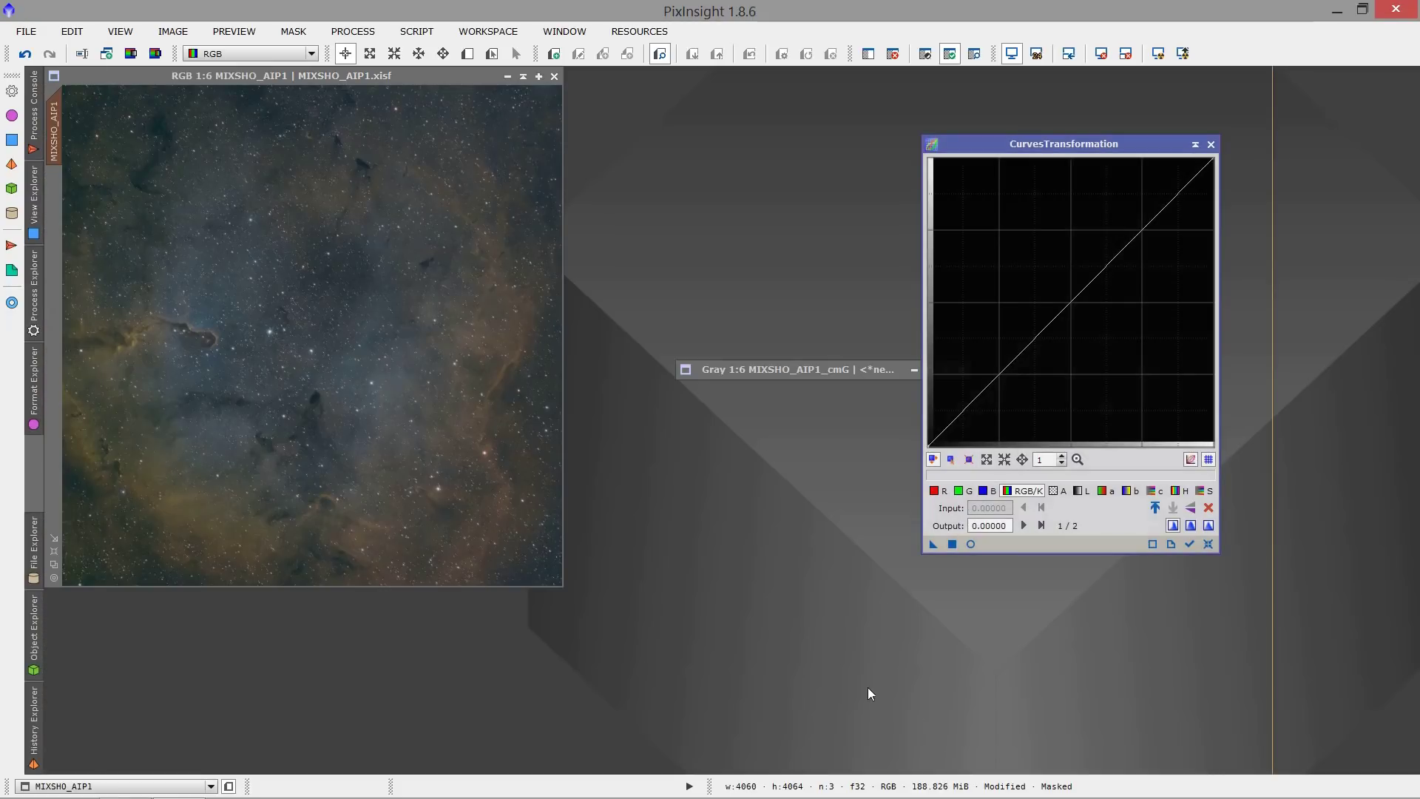
left_click(486, 405)
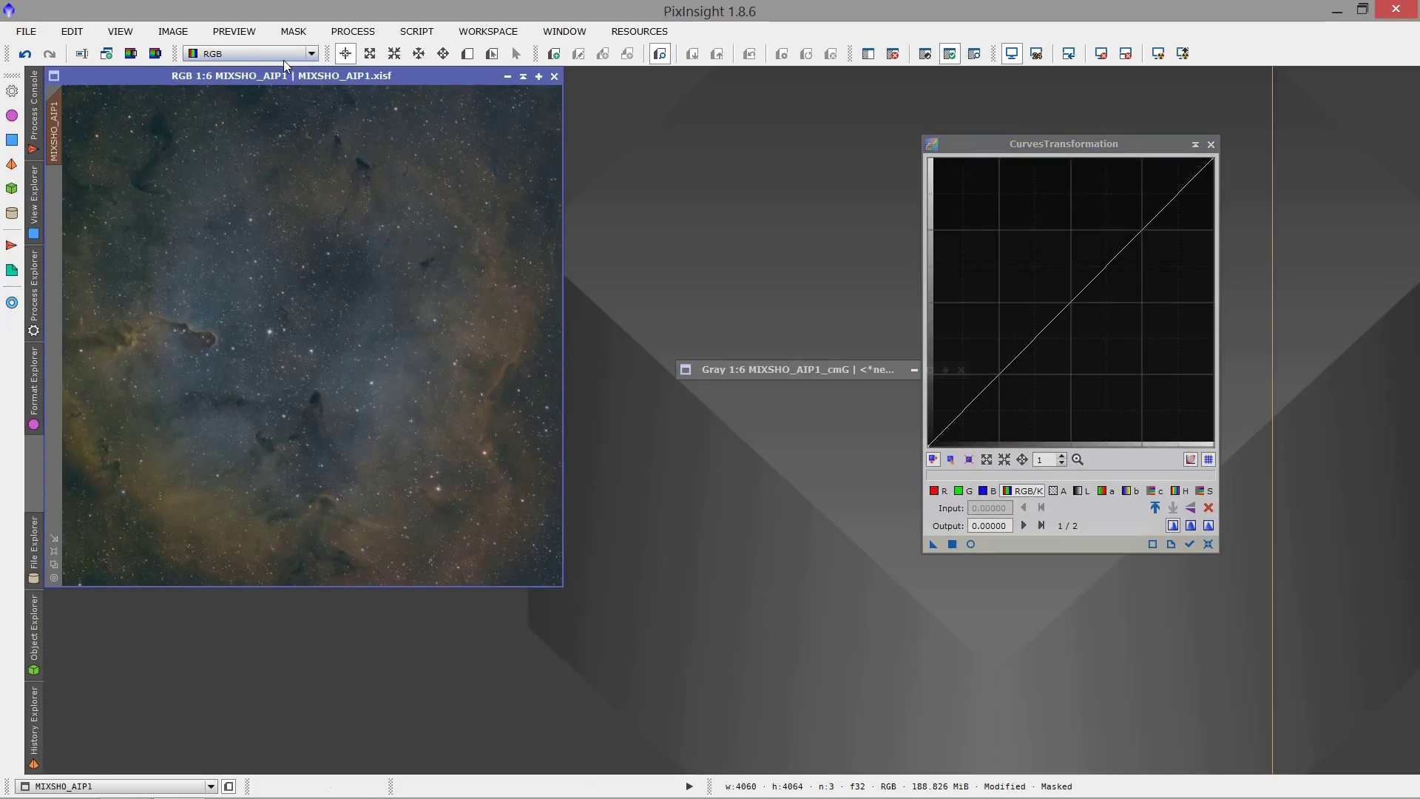
left_click(970, 545)
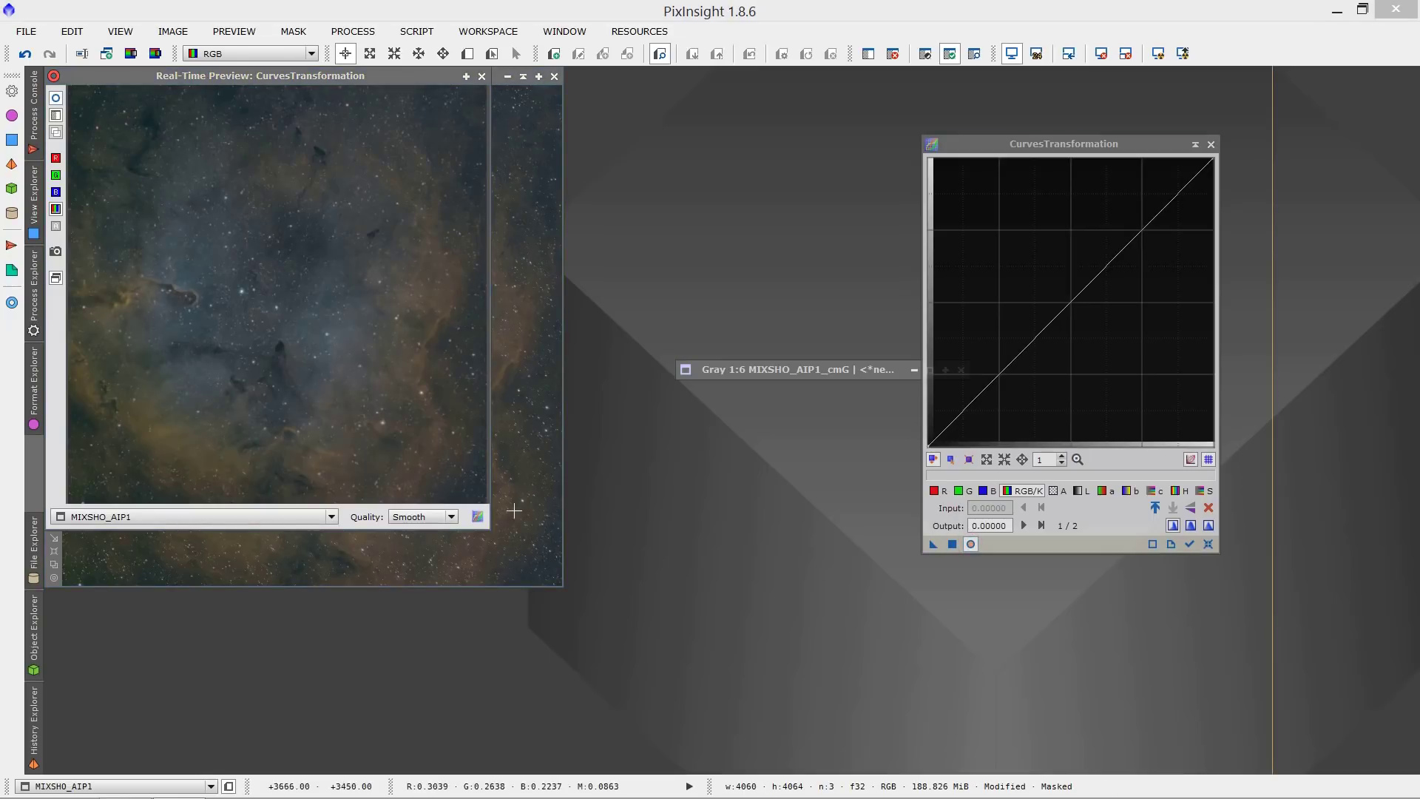
left_click_drag(490, 529, 771, 634)
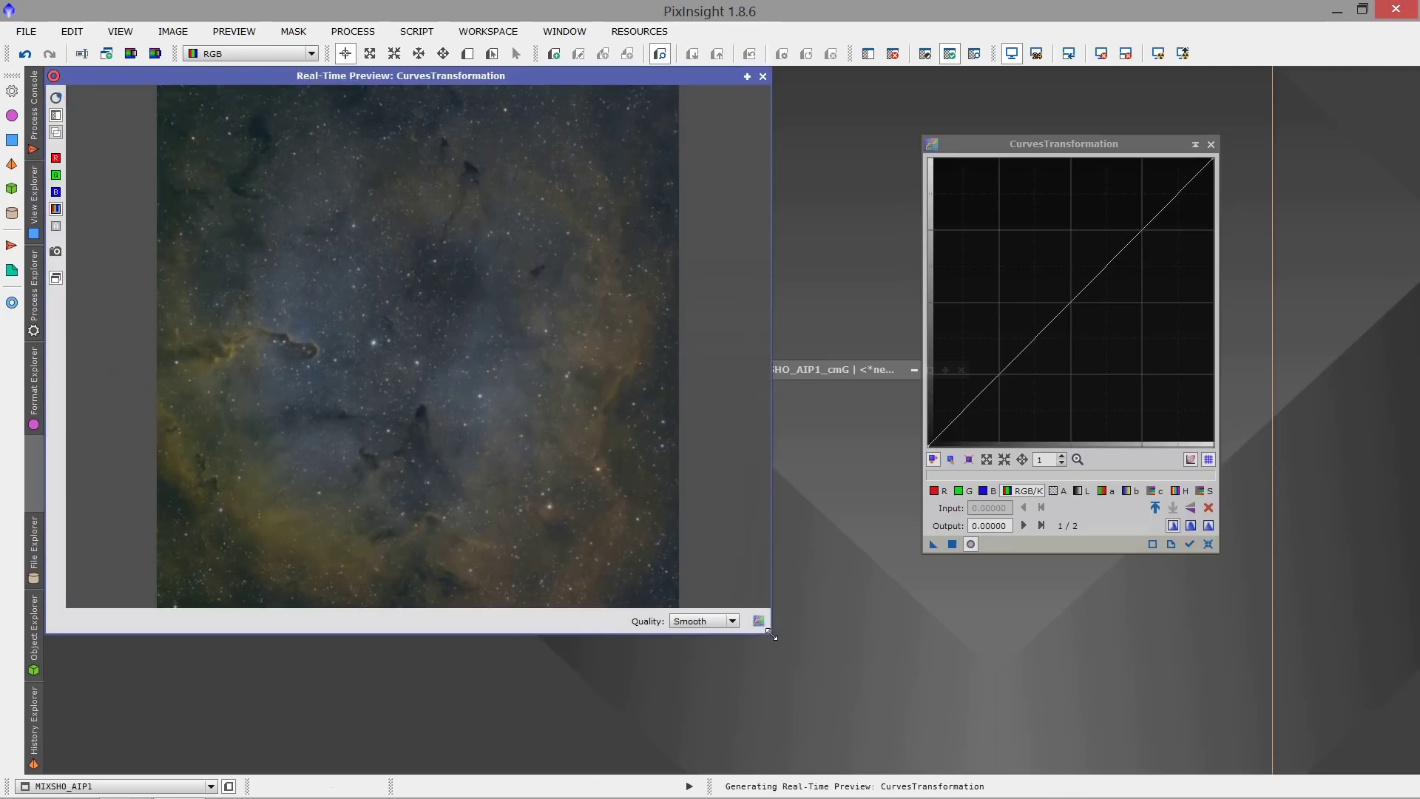
- On the green curve, anchor a midtone point near input 0.475, output 0.460 and lower a shadow point to about 0.233, 0.174
left_click(970, 494)
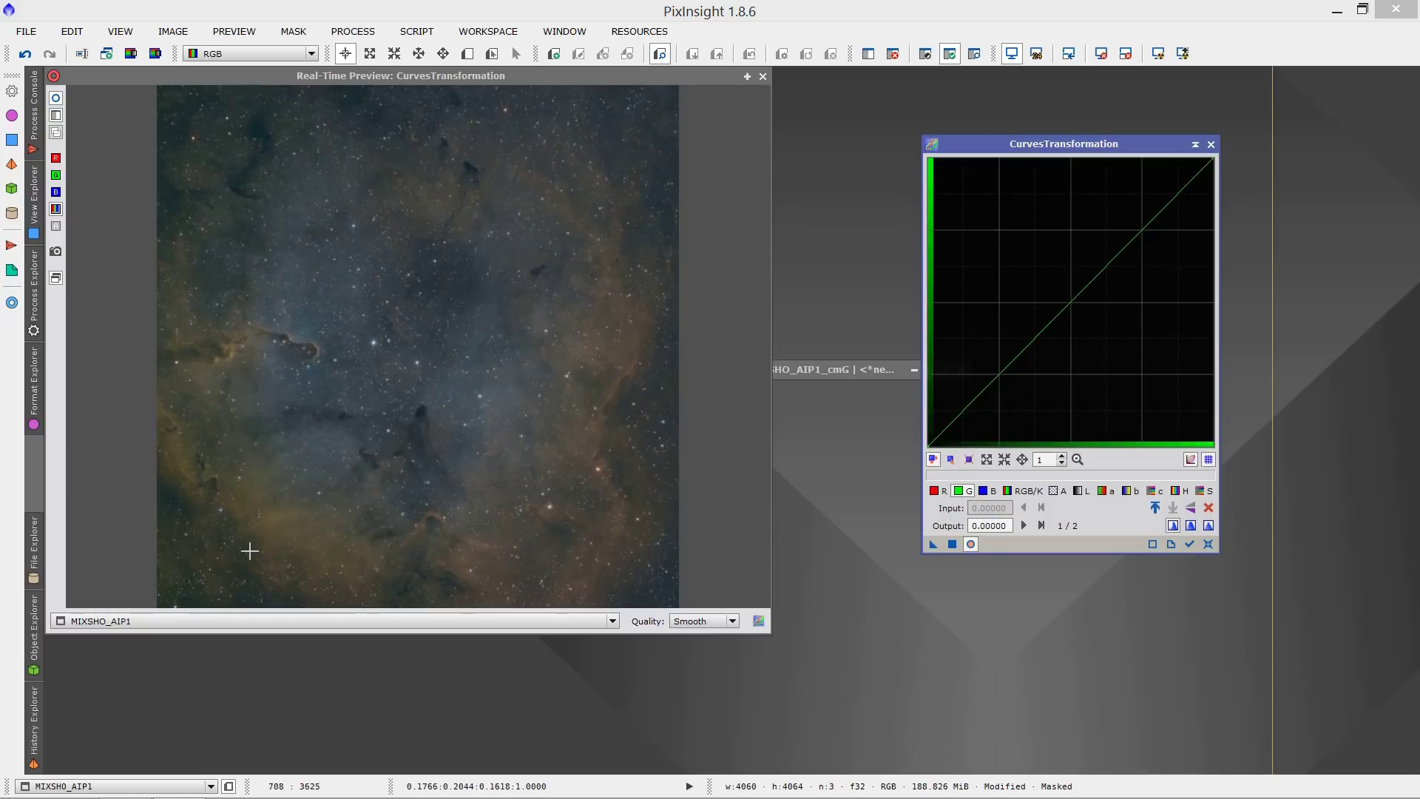
left_click(214, 548)
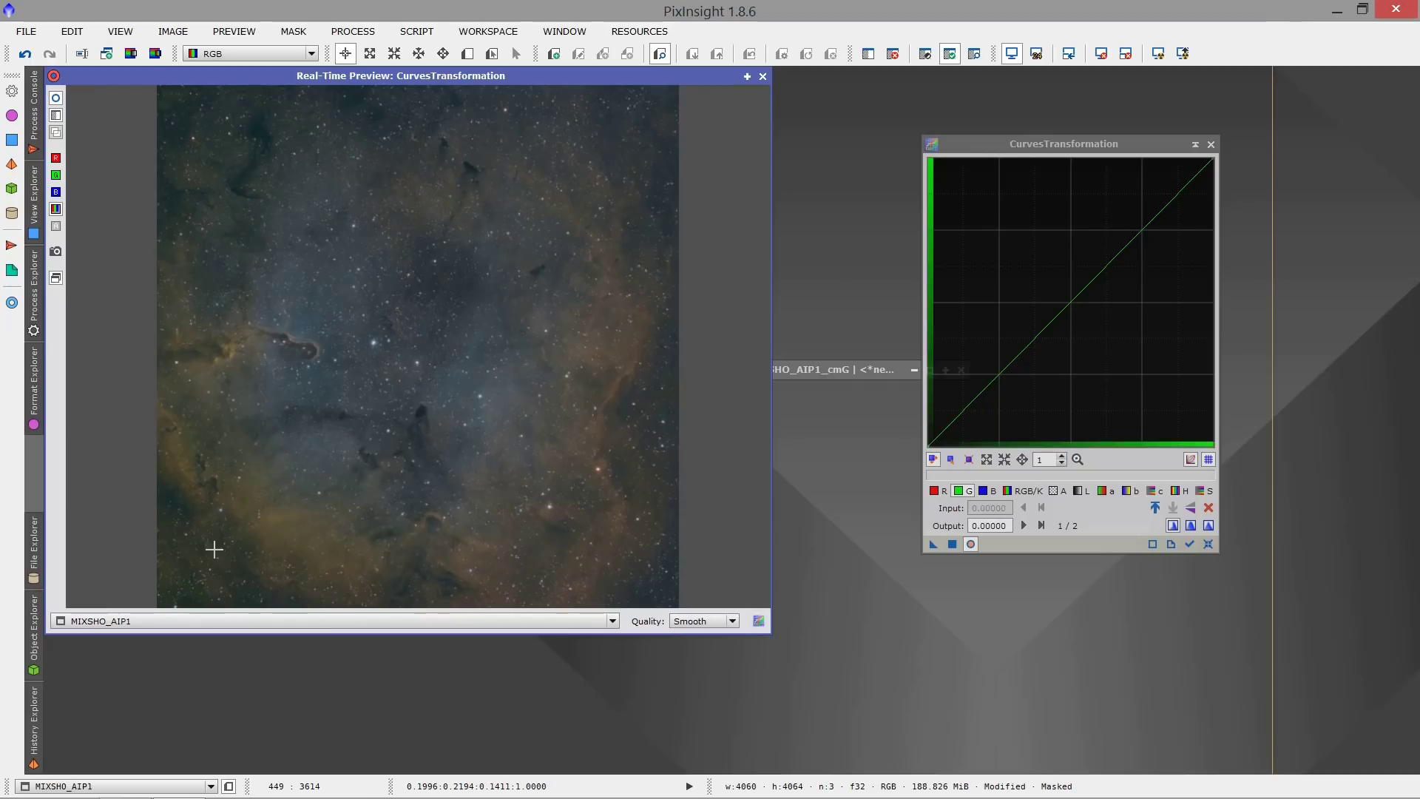
left_click(993, 383)
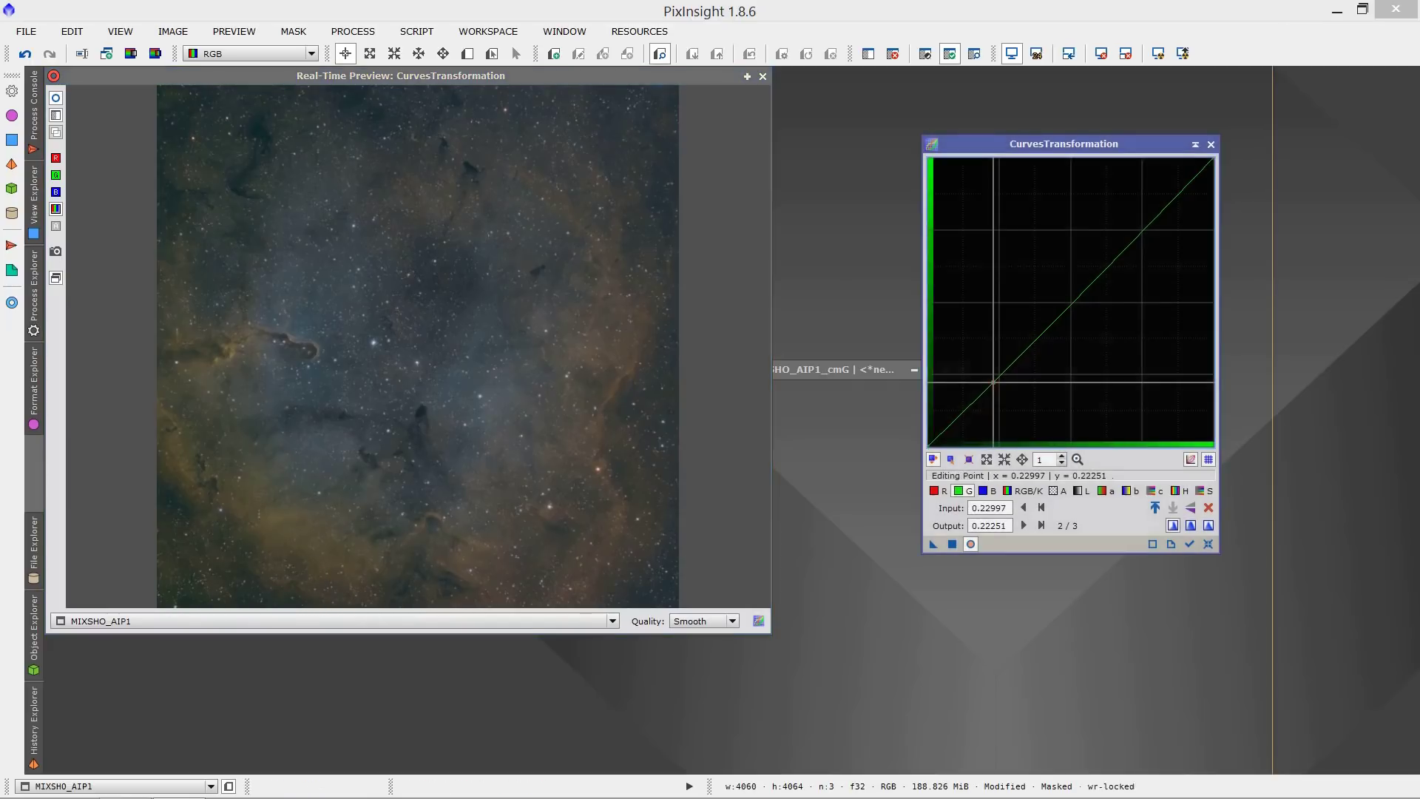
left_click(232, 355)
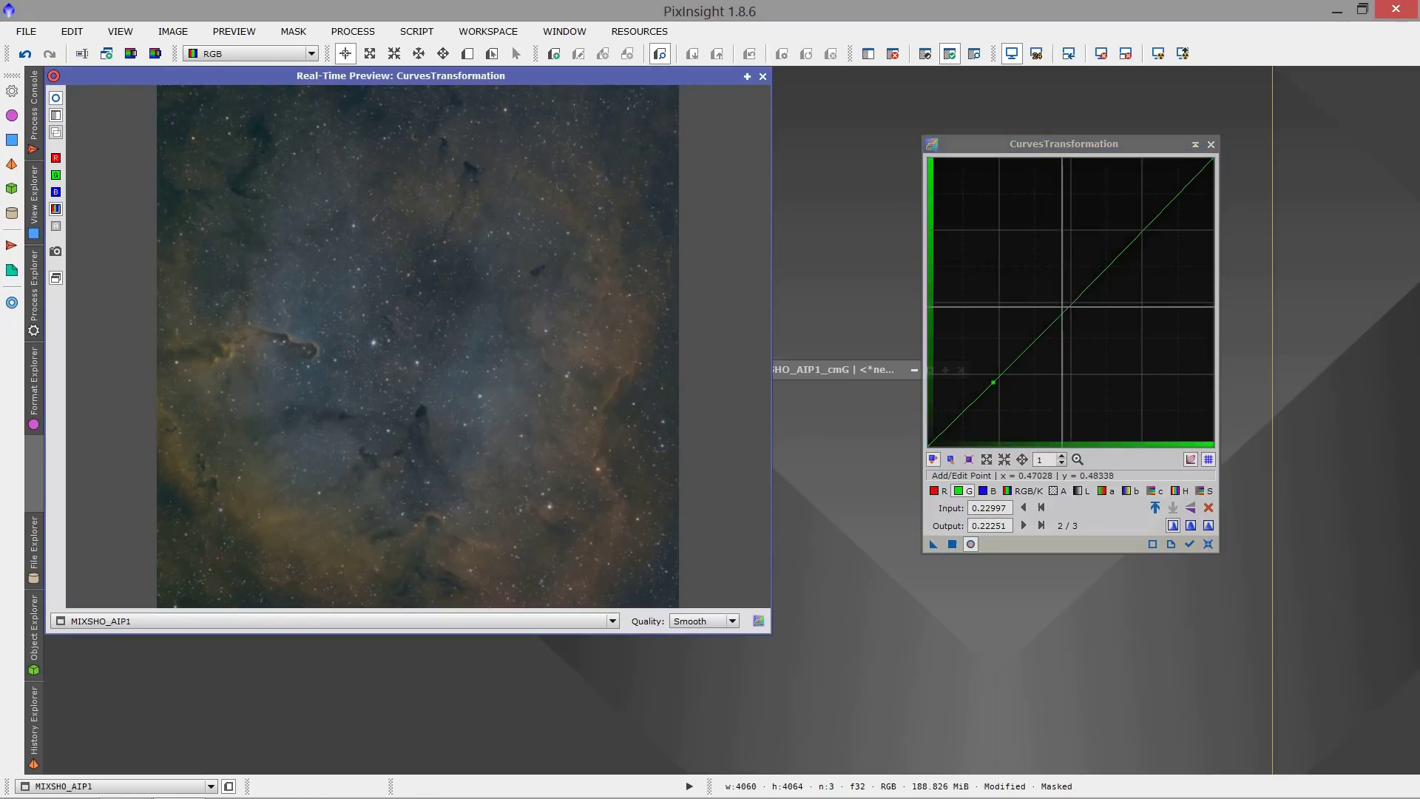
left_click(1064, 313)
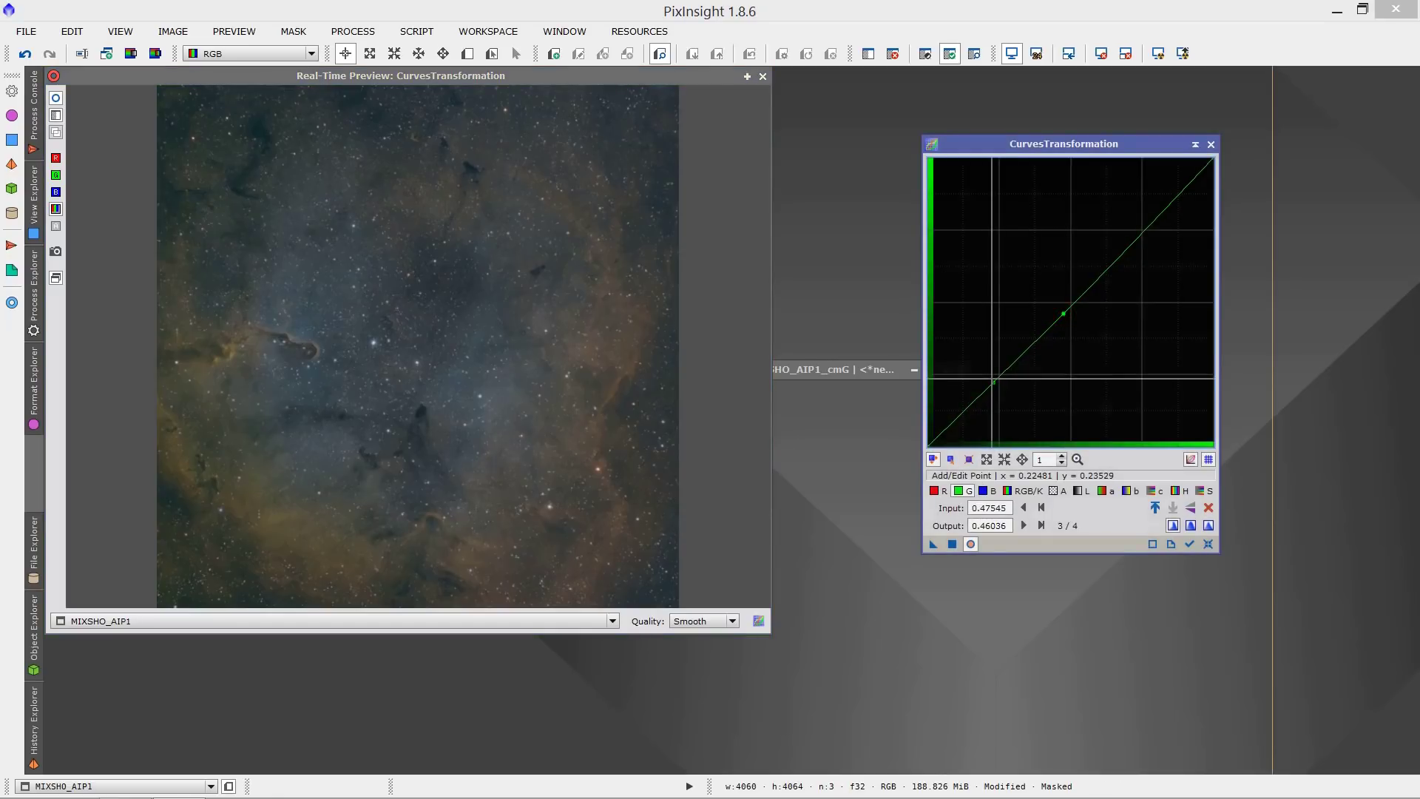
left_click_drag(994, 380, 995, 396)
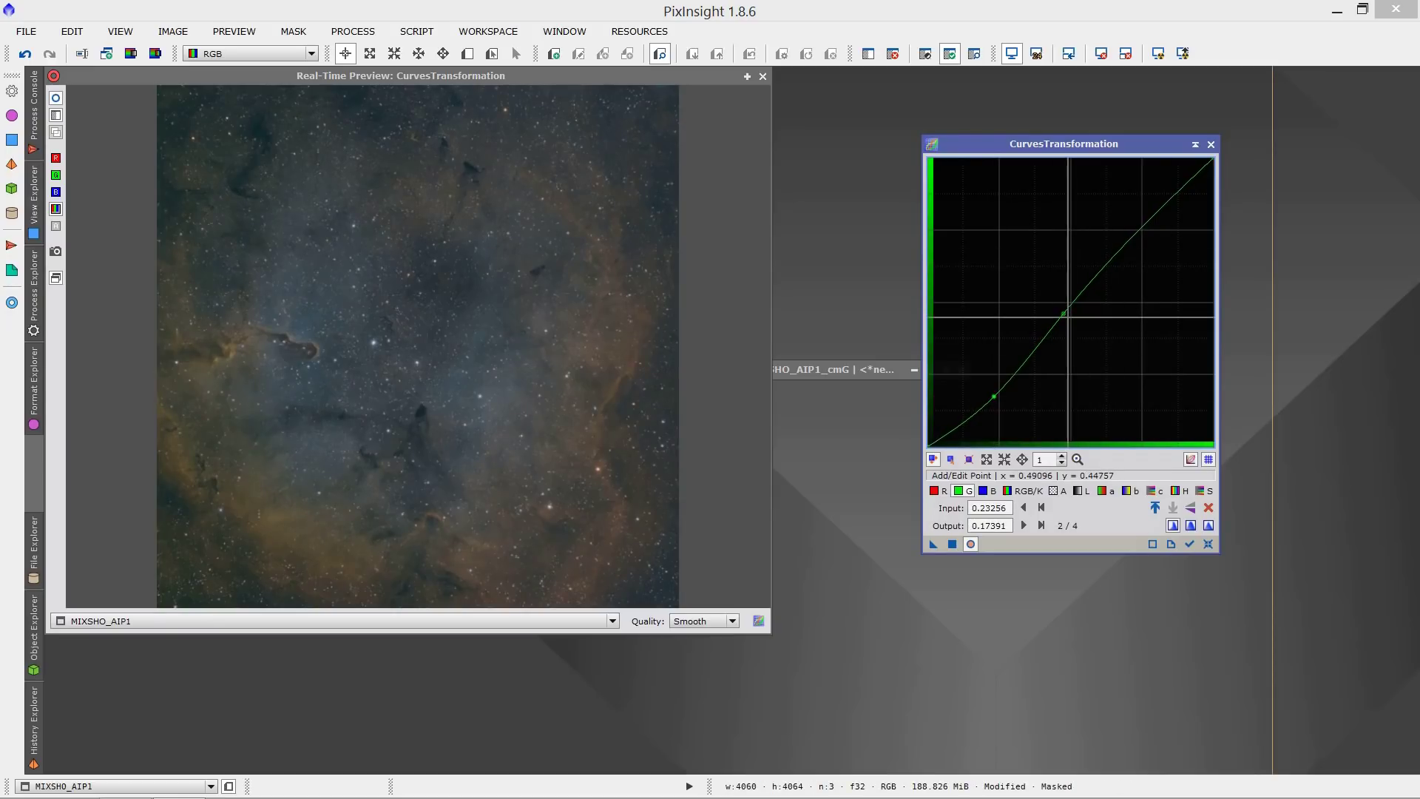
- Compare the preview with and without the curve, and raise the green midtone point to about input 0.463, output 0.486
left_click(58, 100)
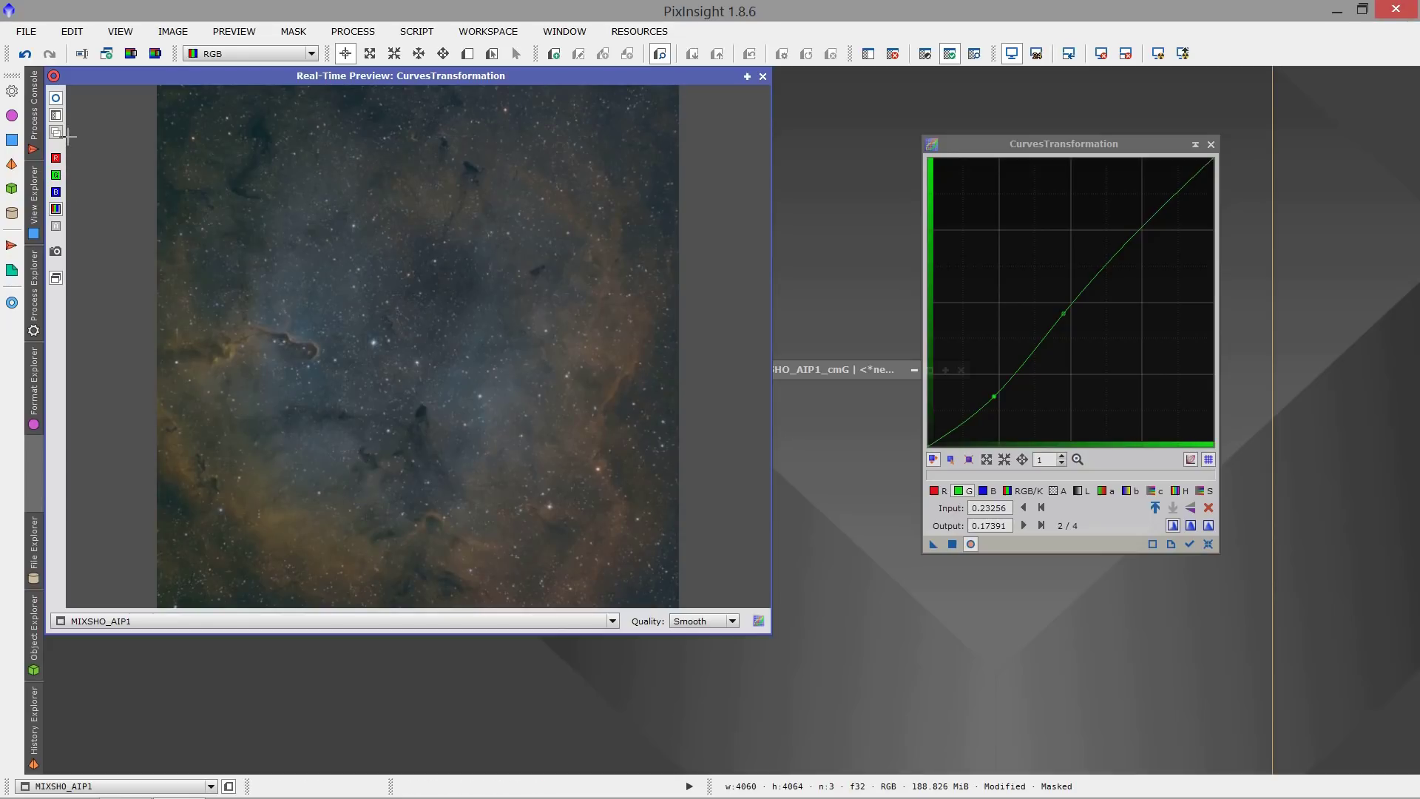
left_click(58, 99)
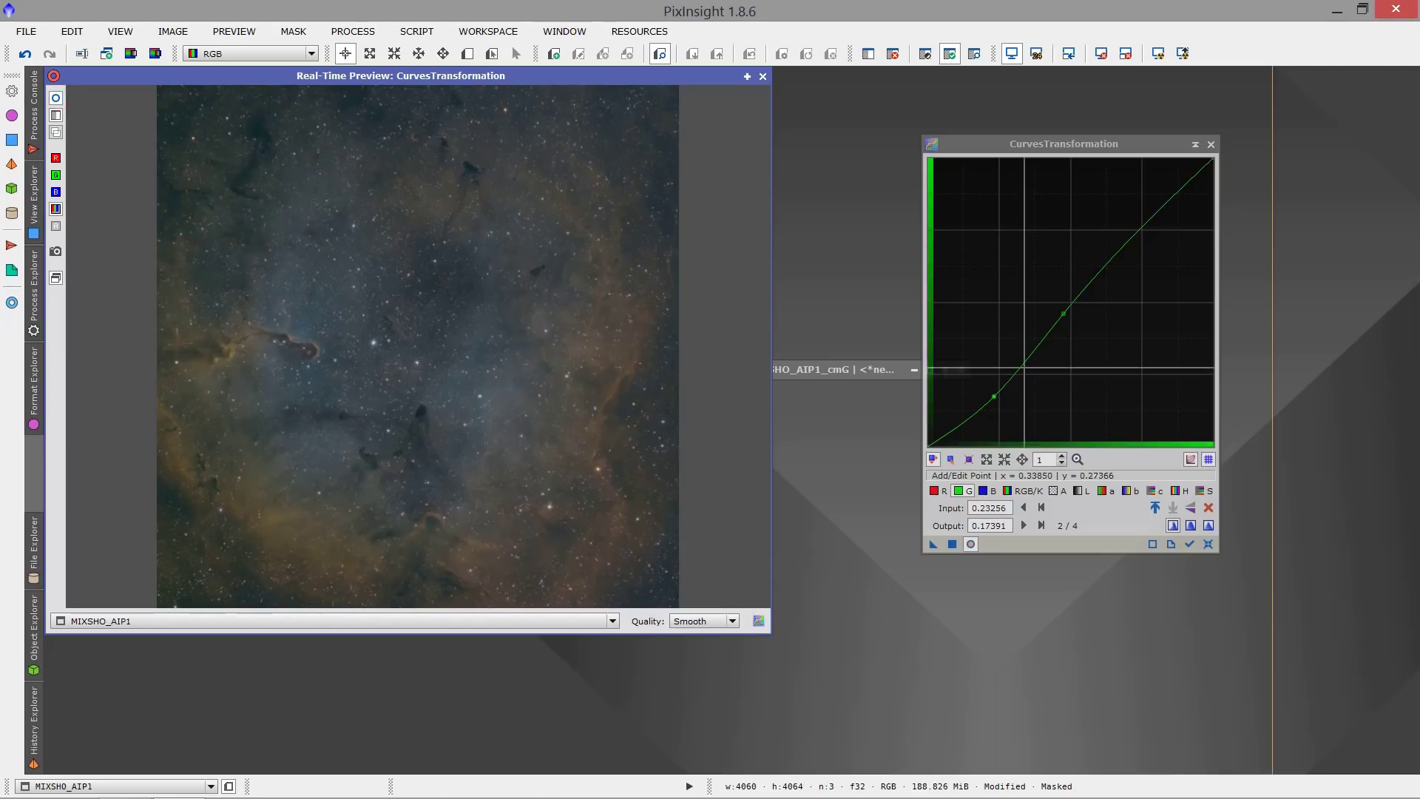
left_click_drag(1064, 314, 1061, 309)
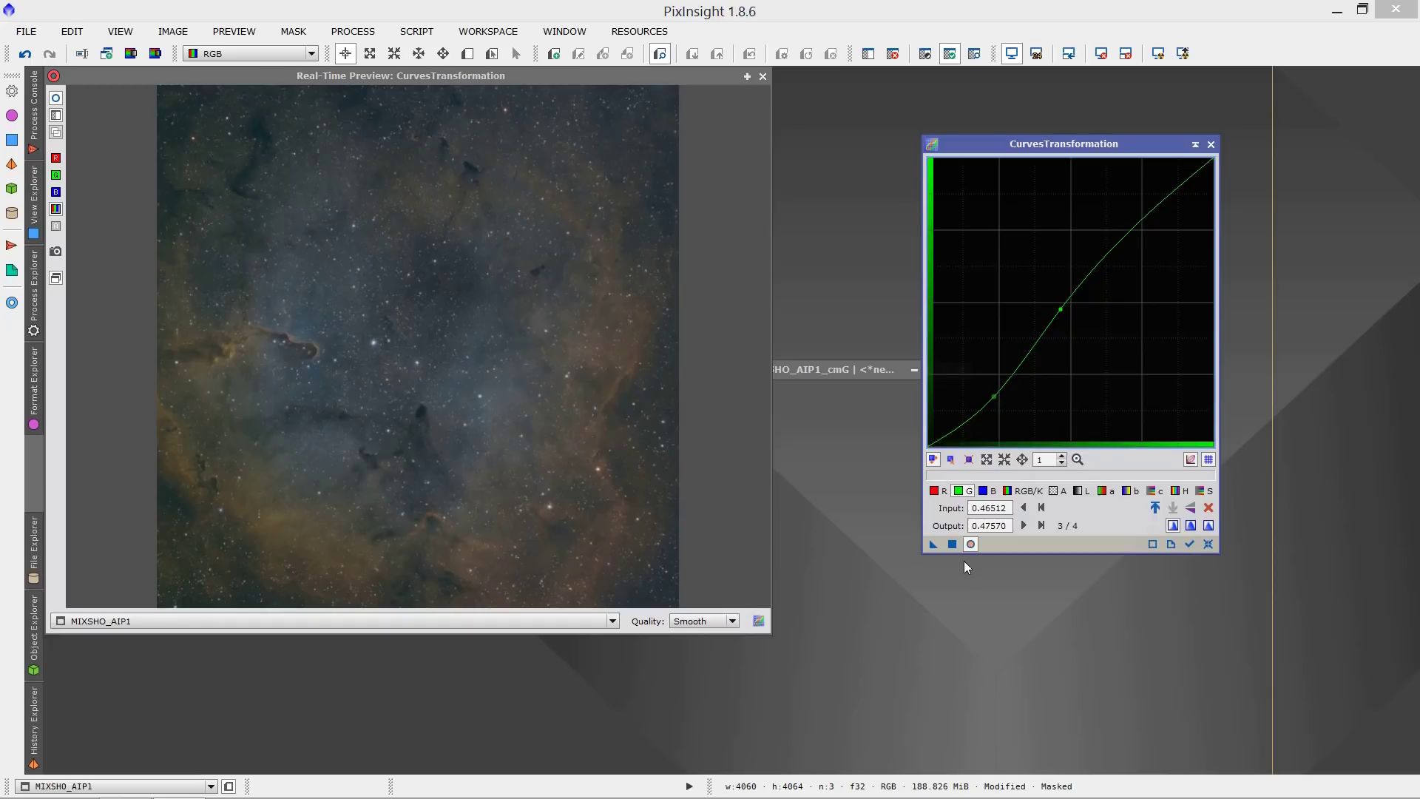
left_click(952, 544)
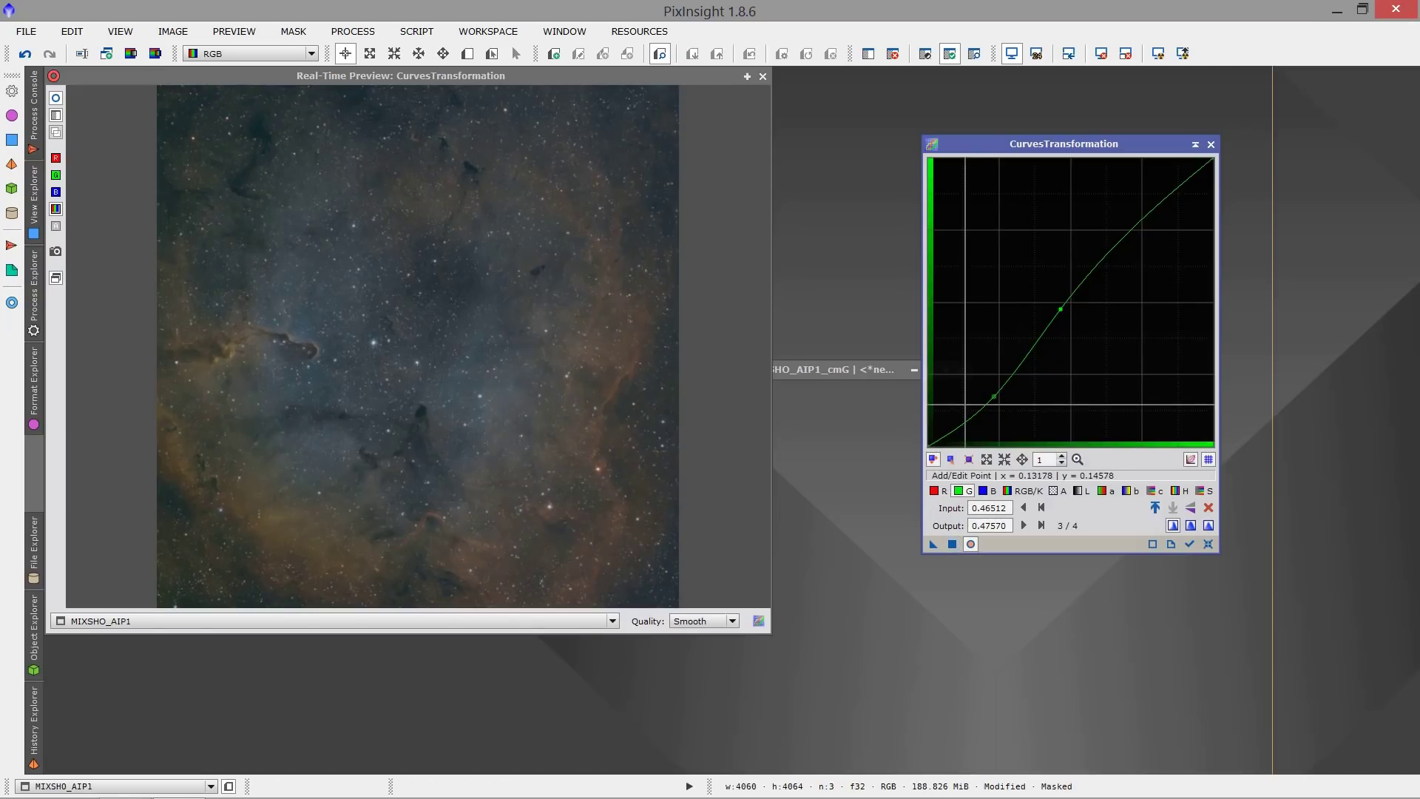
left_click(57, 106)
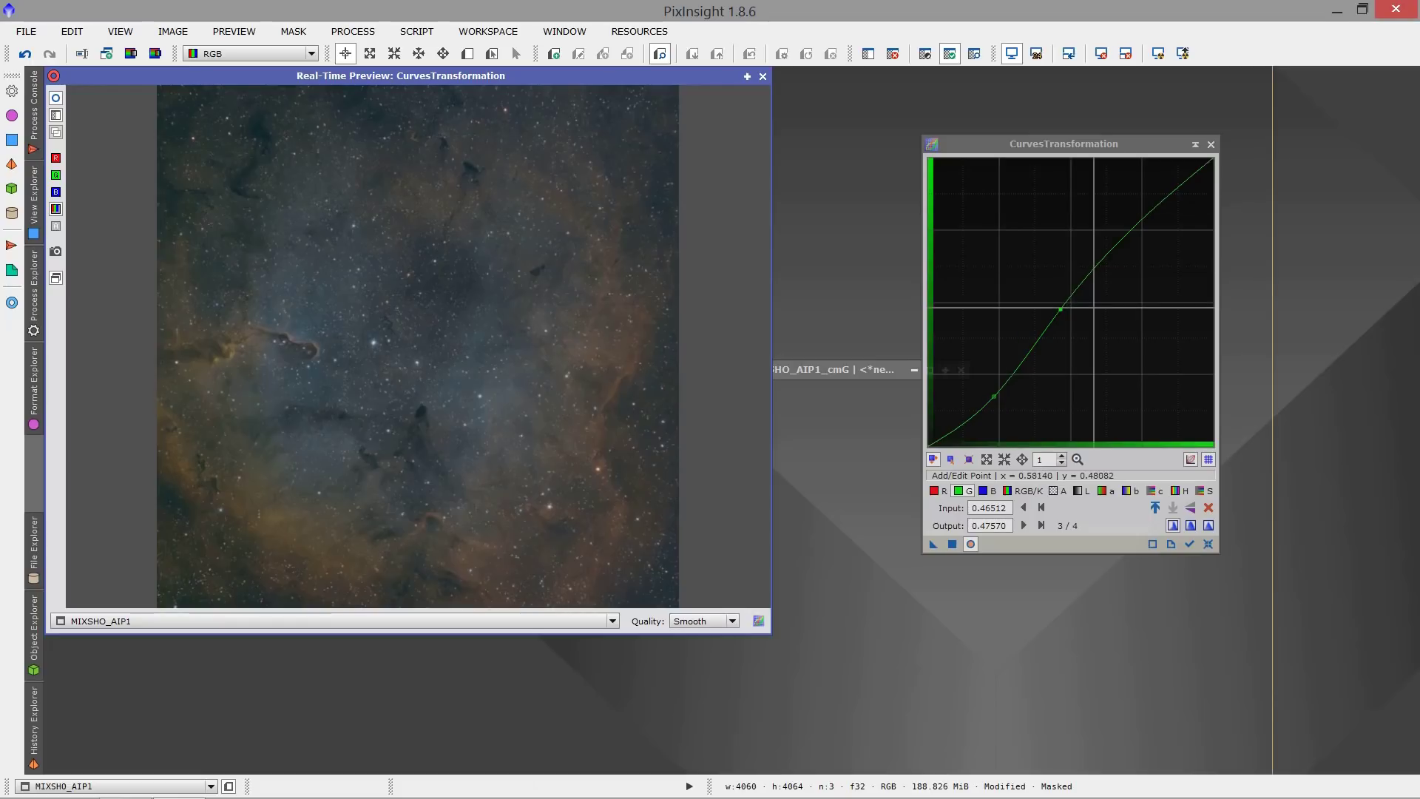
left_click_drag(1061, 308, 1060, 306)
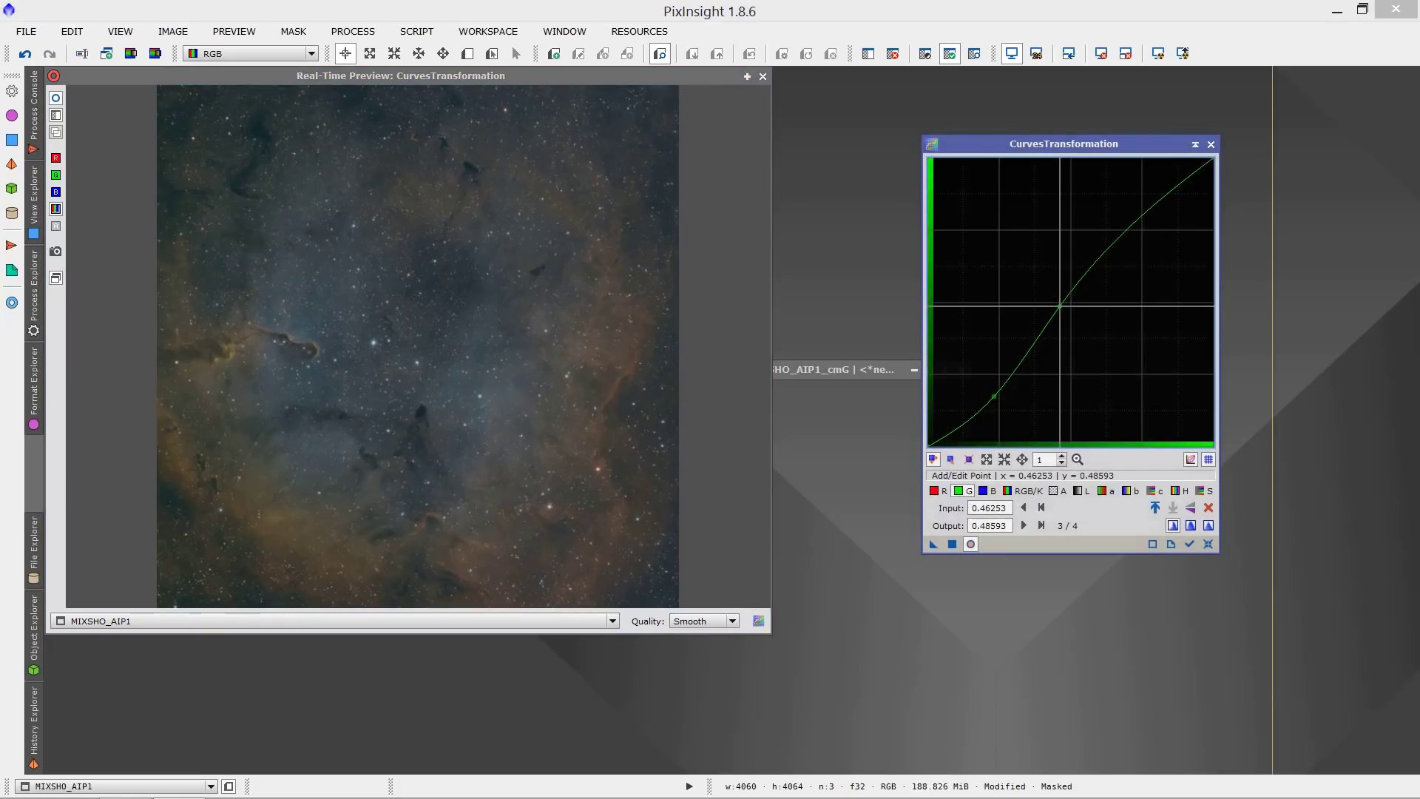
- Apply the green curve to the masked MIXSHO_AIP1 image, reset CurvesTransformation and close its real-time preview
left_click(951, 544)
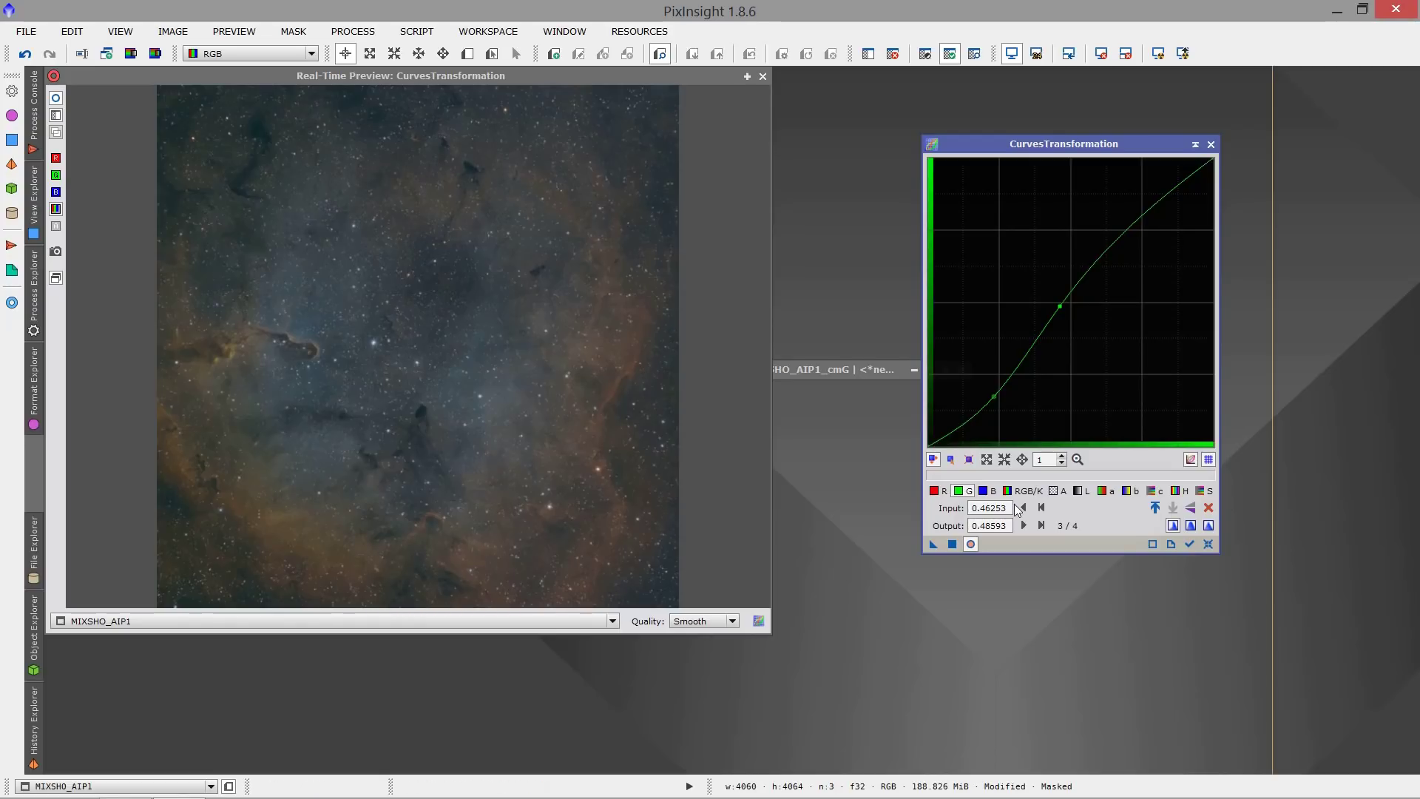
left_click(1208, 545)
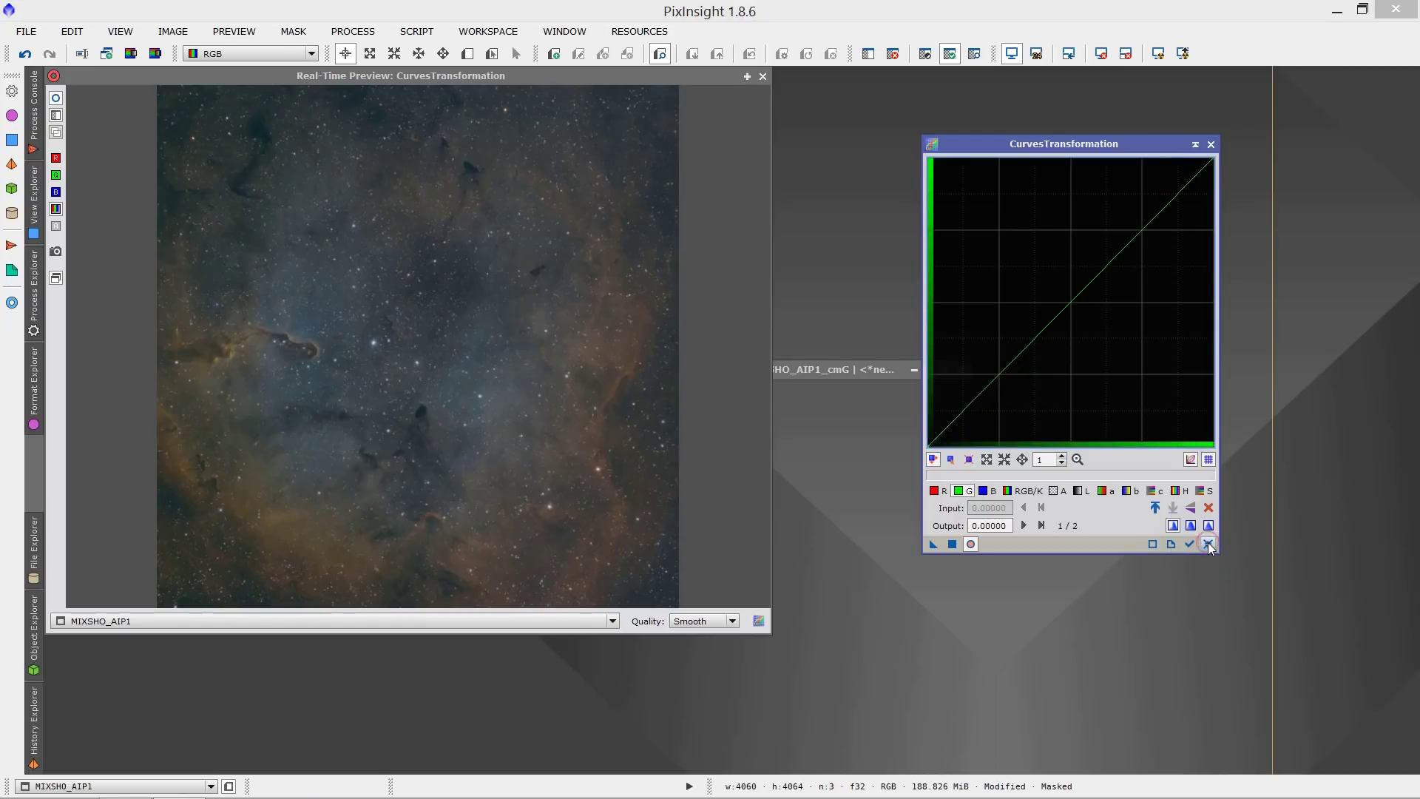
left_click(763, 75)
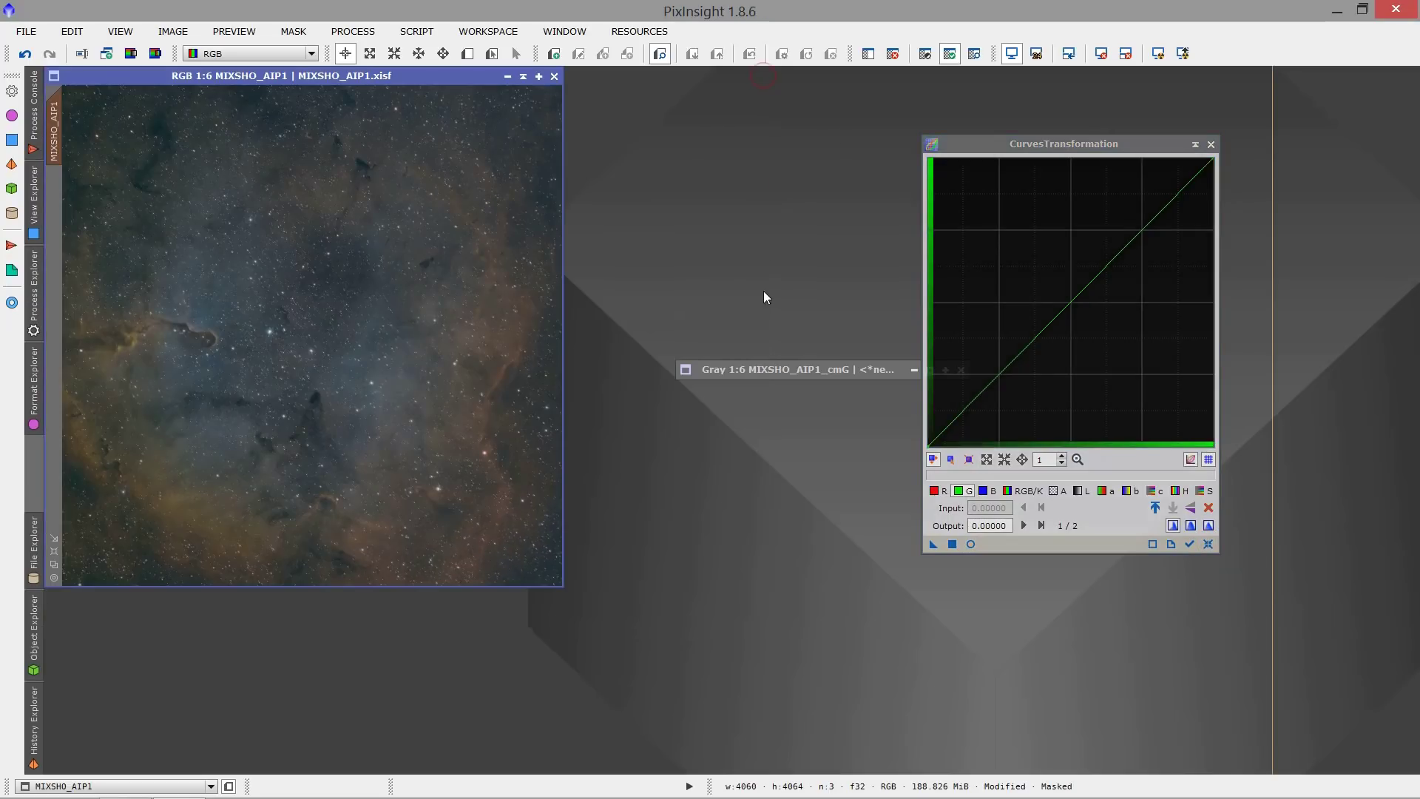
- Close the green colour mask MIXSHO_AIP1_cmG, accepting that its mask reference is broken
left_click(643, 340)
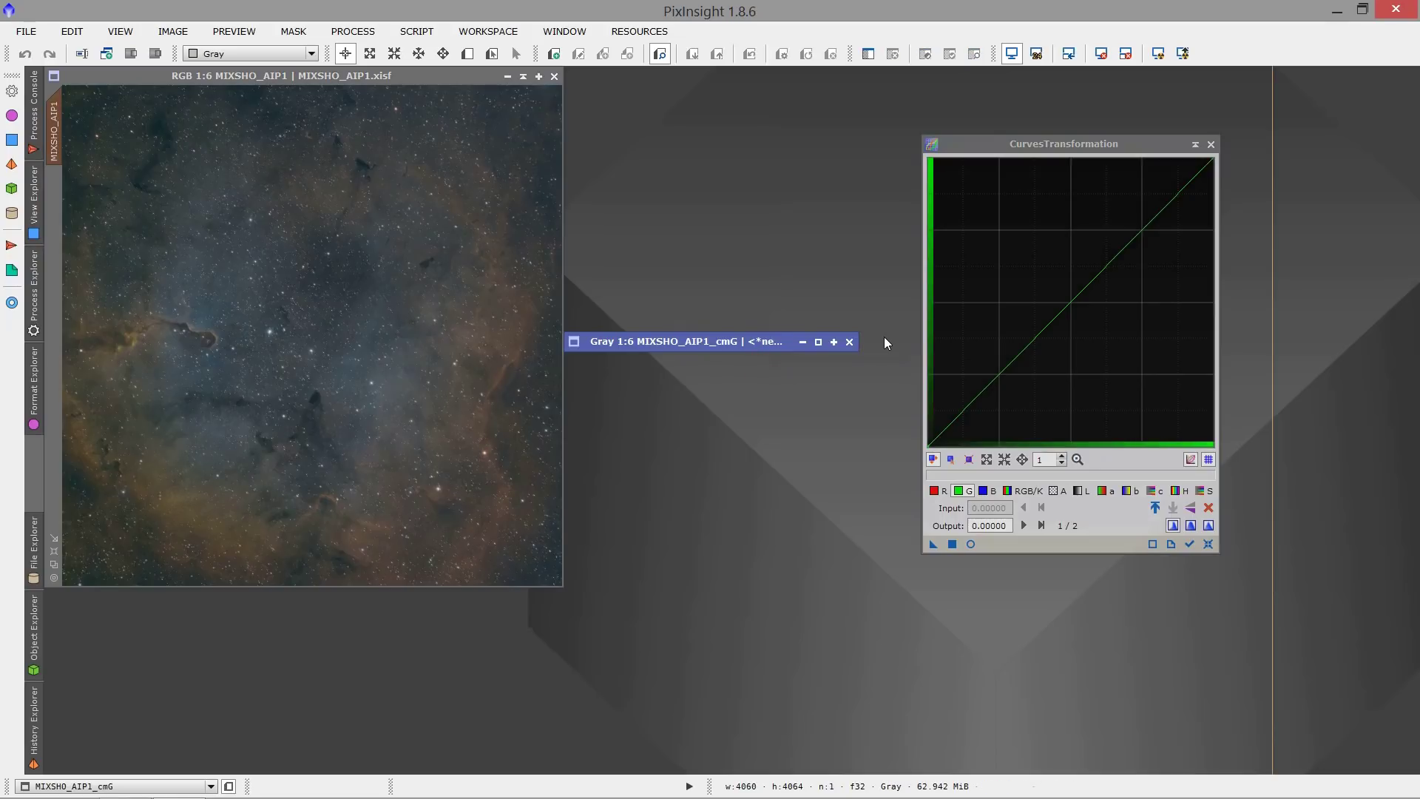
left_click(849, 342)
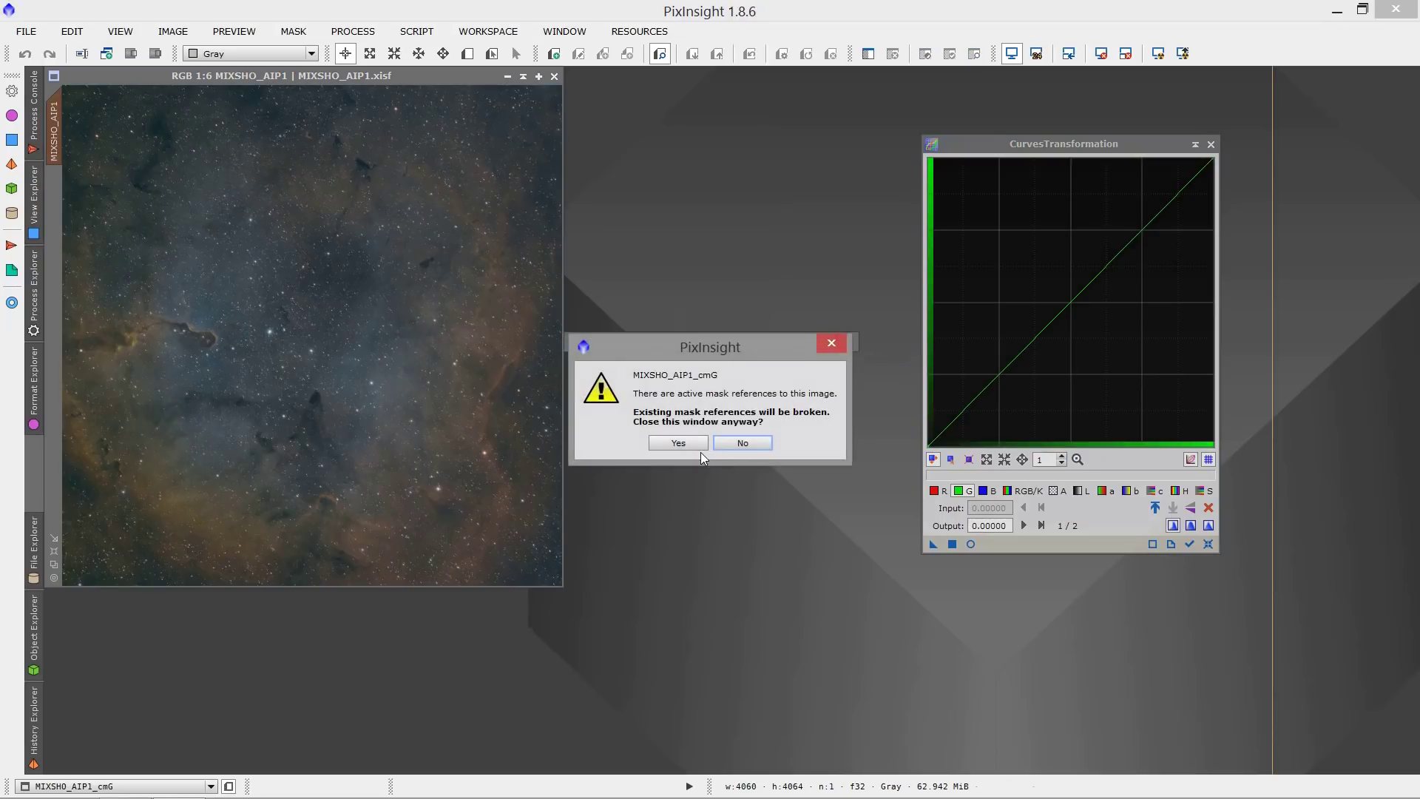
left_click(678, 443)
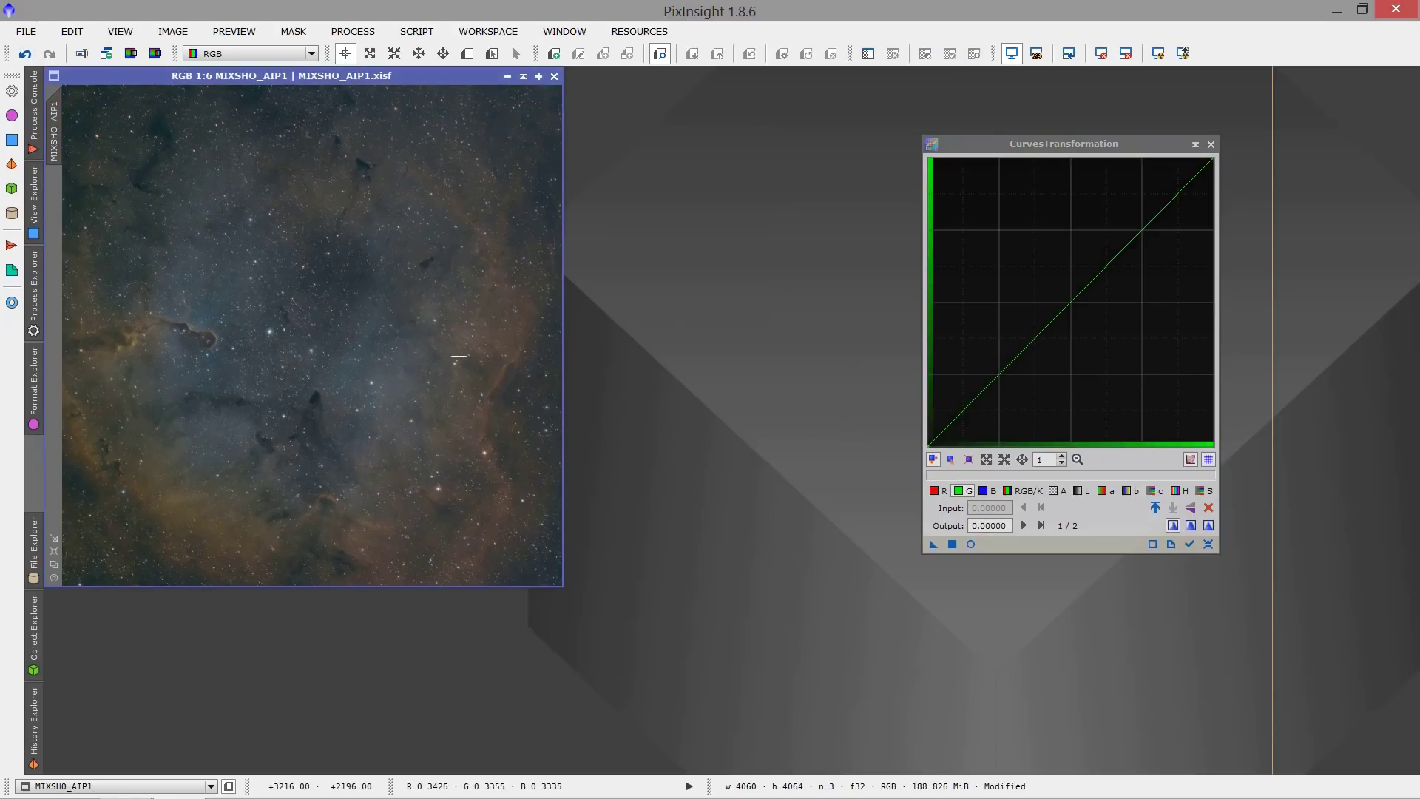
- Create a yellow chrominance mask of MIXSHO_AIP1 with the ColorMask script, removing 3 layers for mask blur
left_click(417, 32)
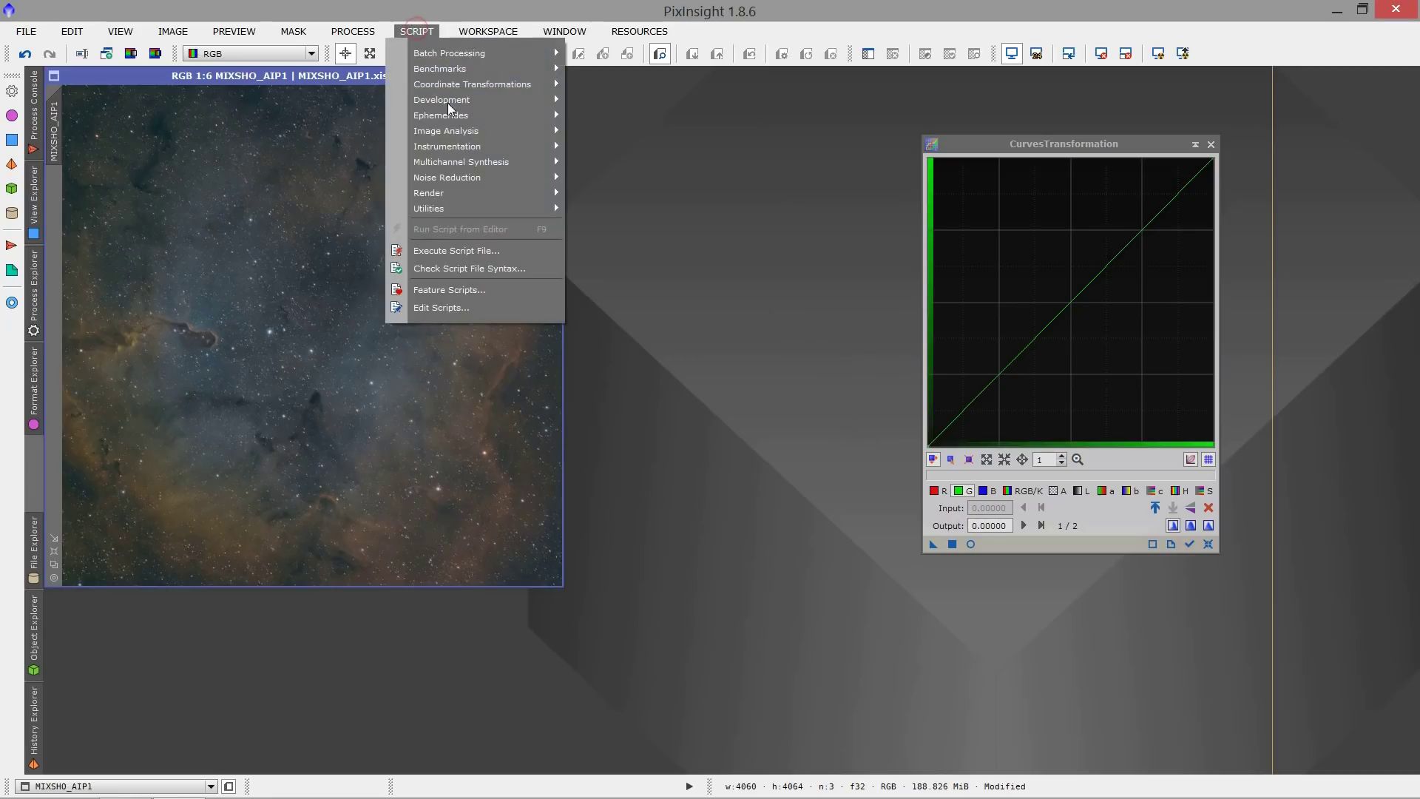
mouse_move(492, 209)
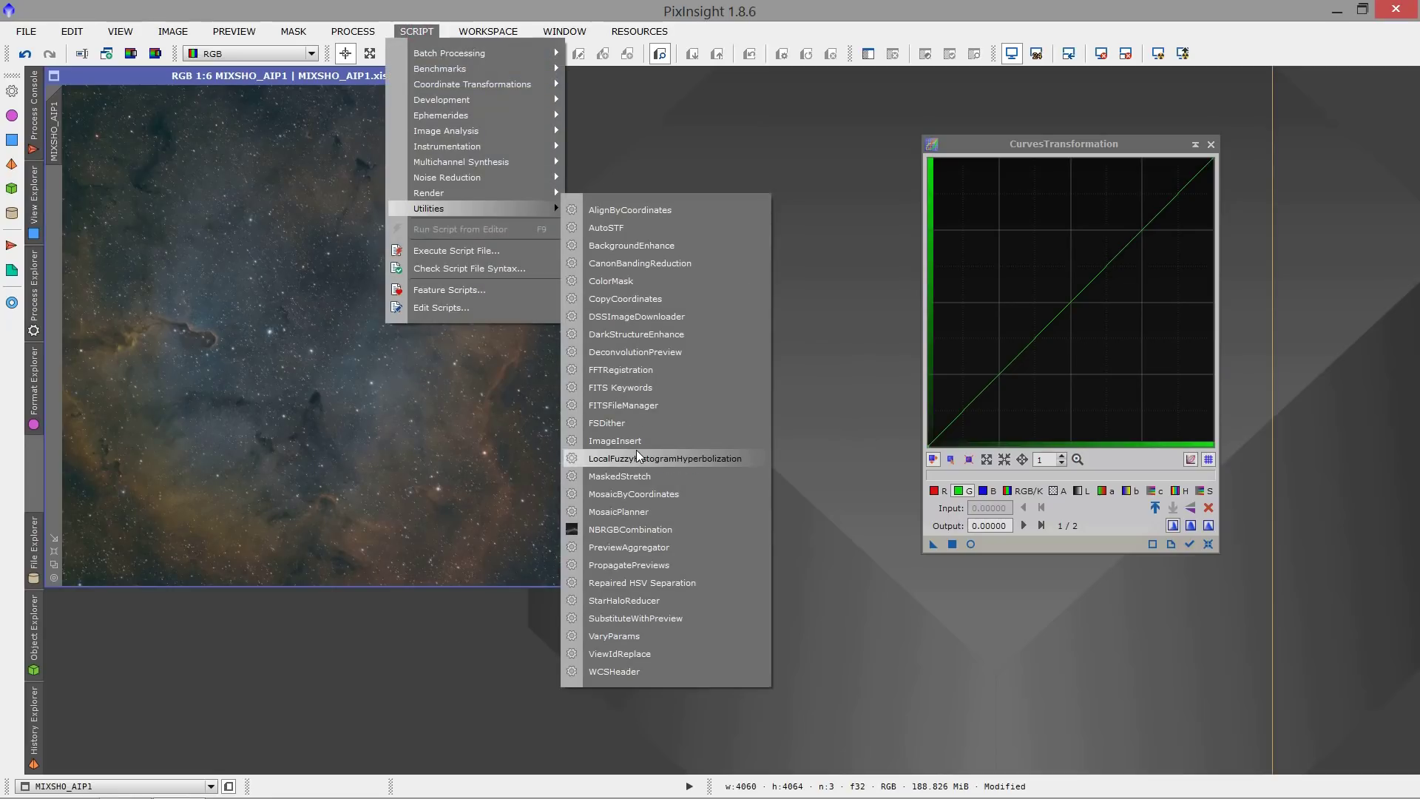
left_click(636, 281)
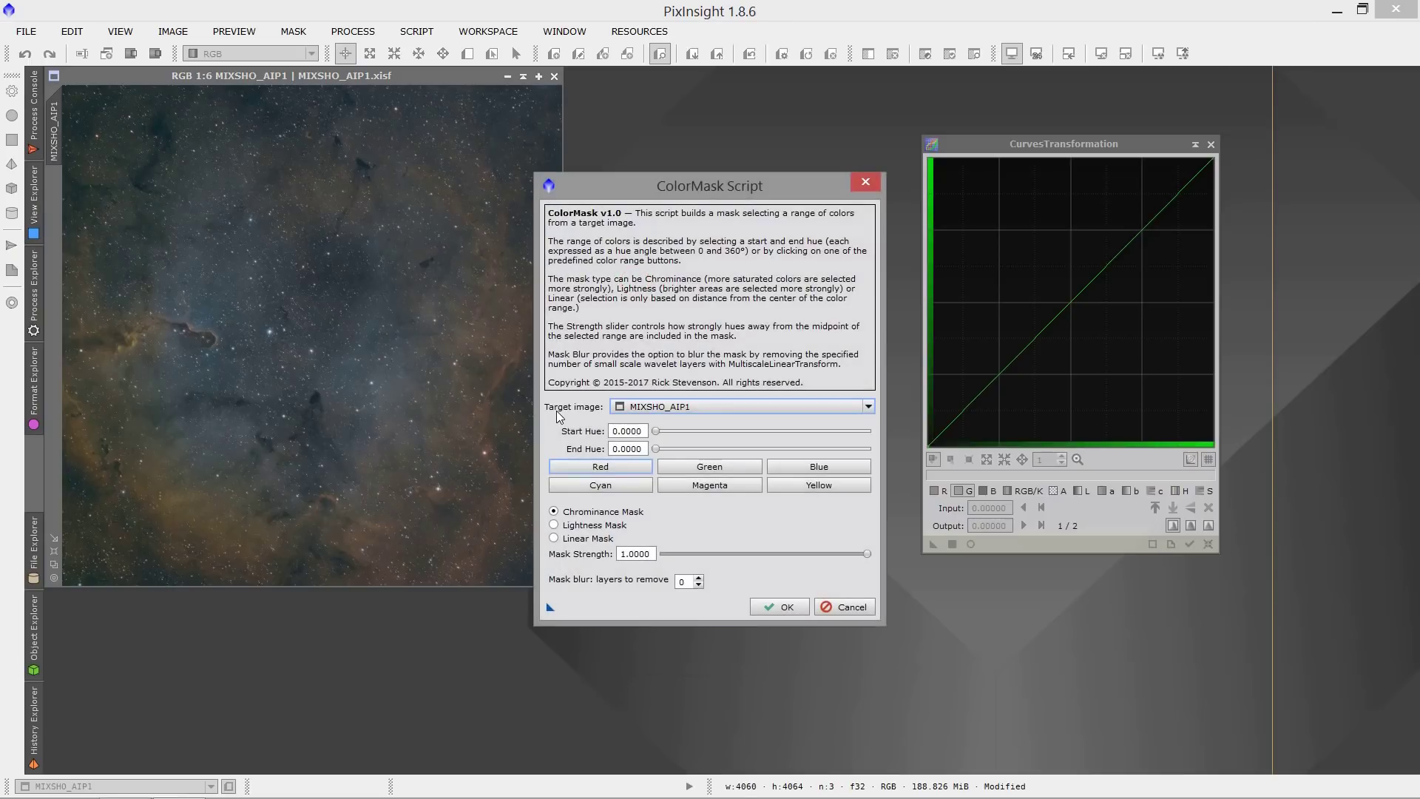
mouse_move(646, 413)
left_click(812, 491)
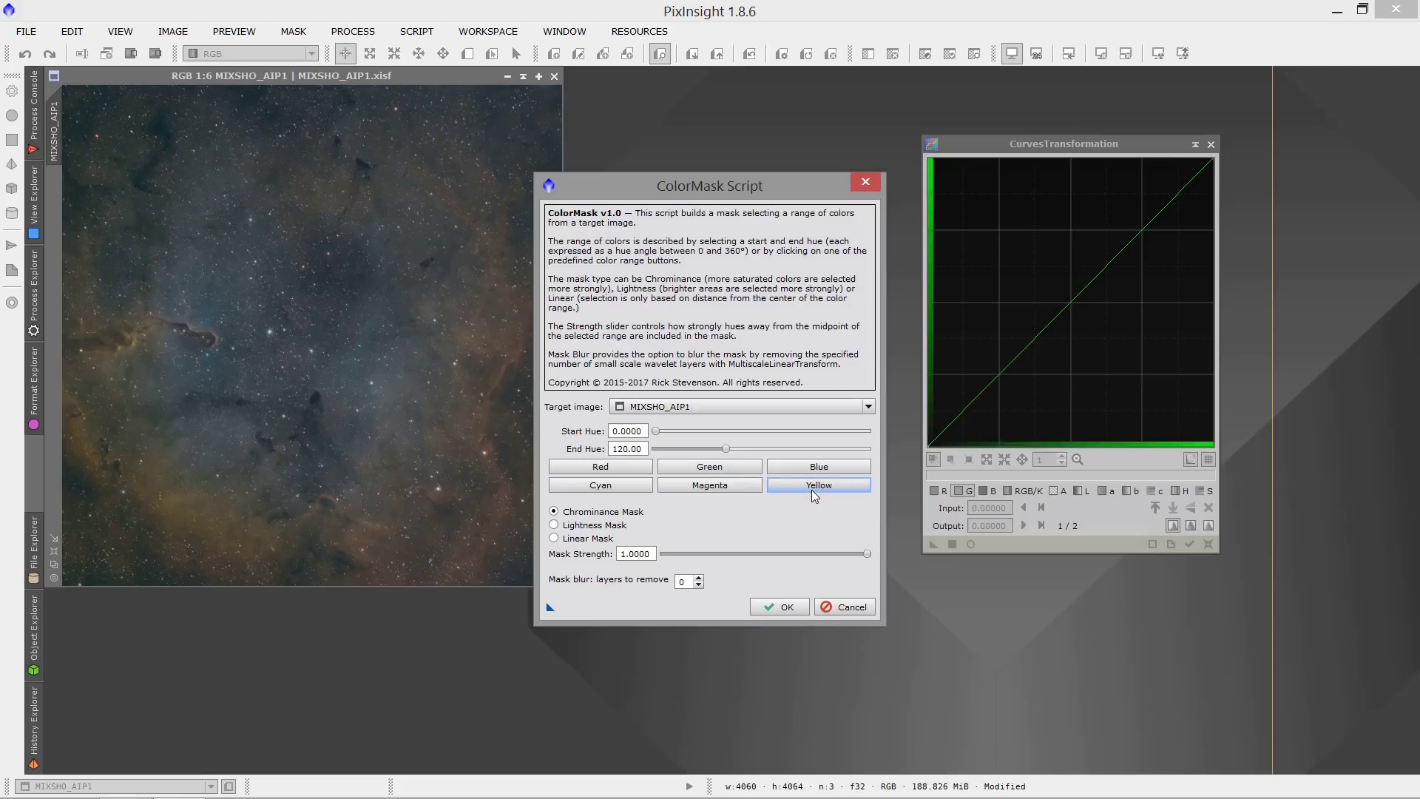
double_click(682, 582)
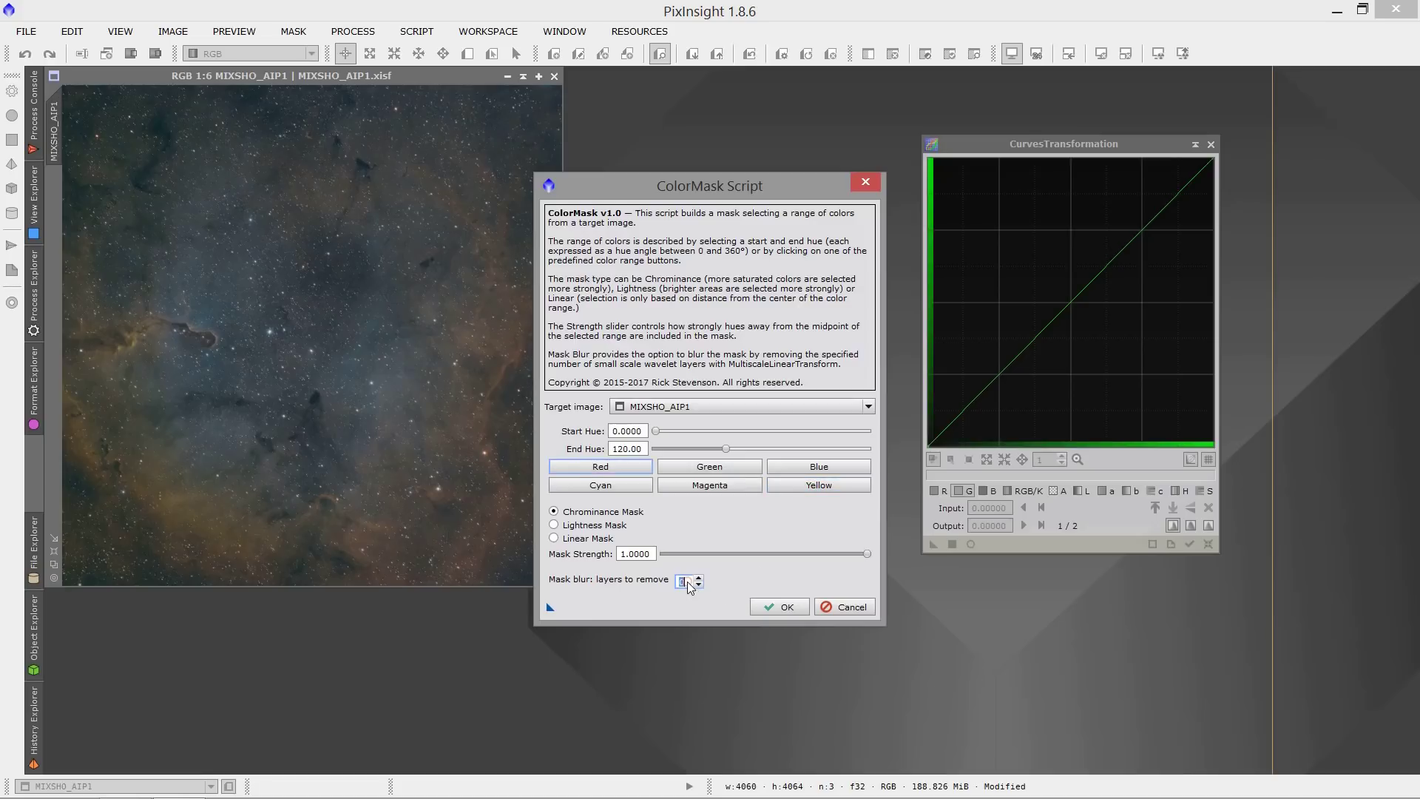
type("3")
left_click(763, 607)
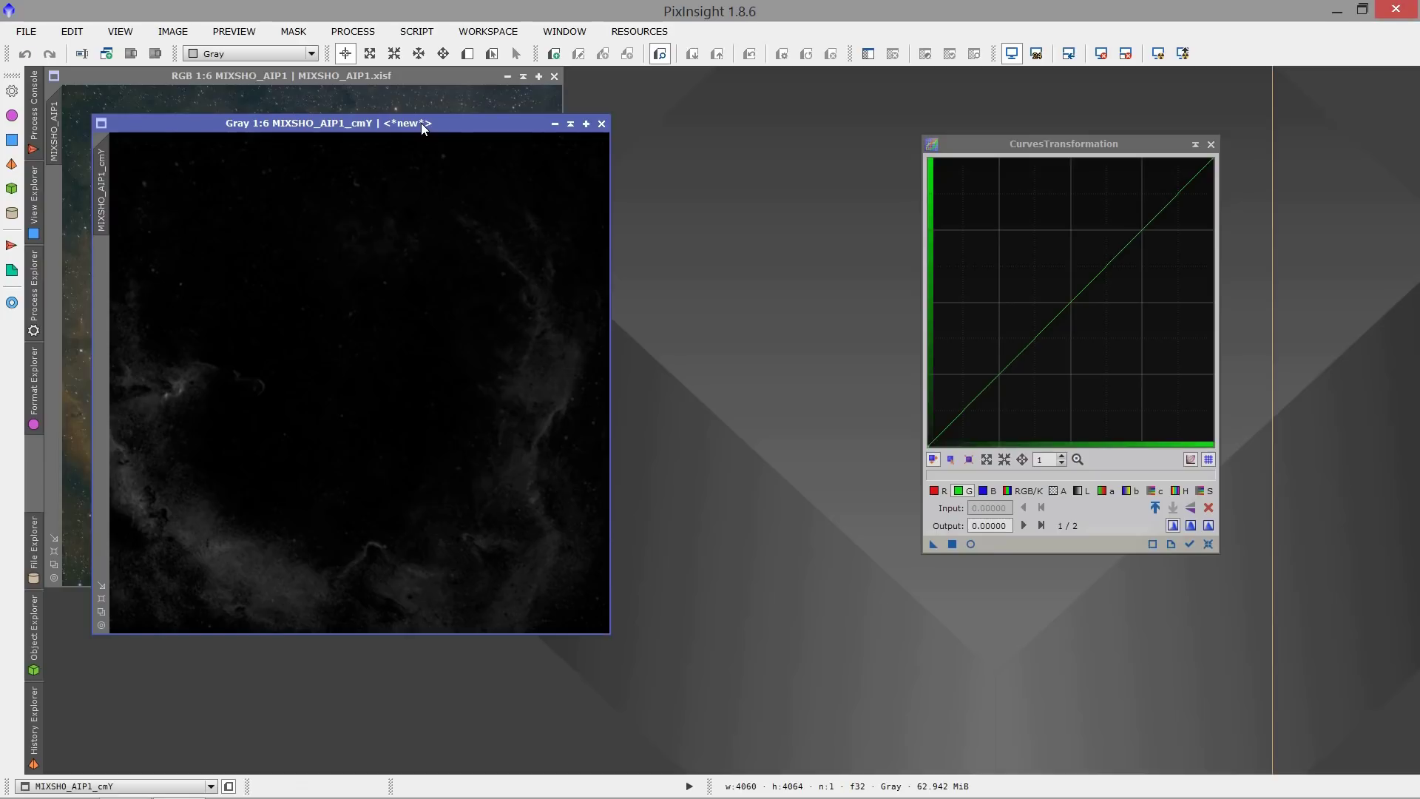
- Apply the yellow mask MIXSHO_AIP1_cmY to MIXSHO_AIP1 and collapse the mask's window out of the way
left_click_drag(420, 122, 697, 154)
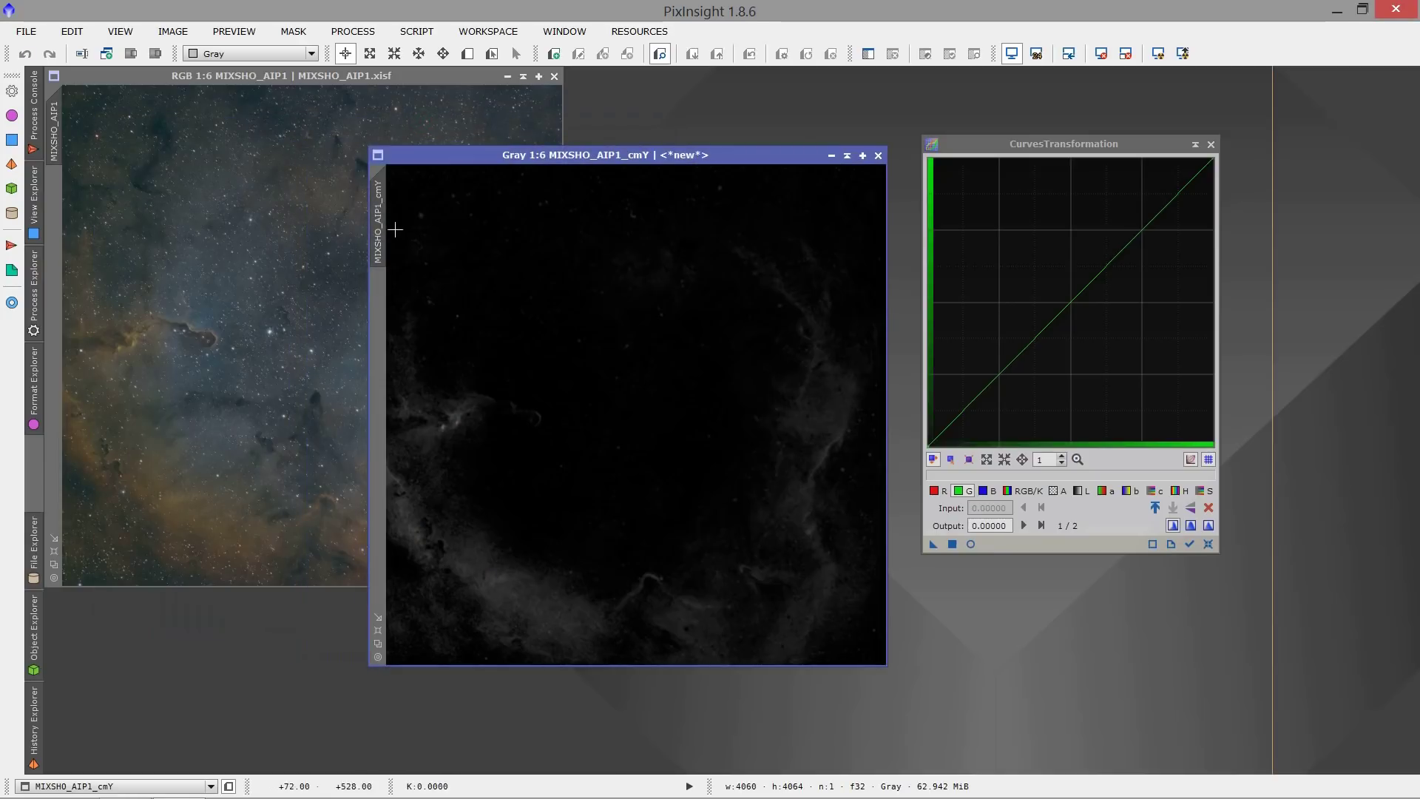
left_click_drag(379, 225, 58, 275)
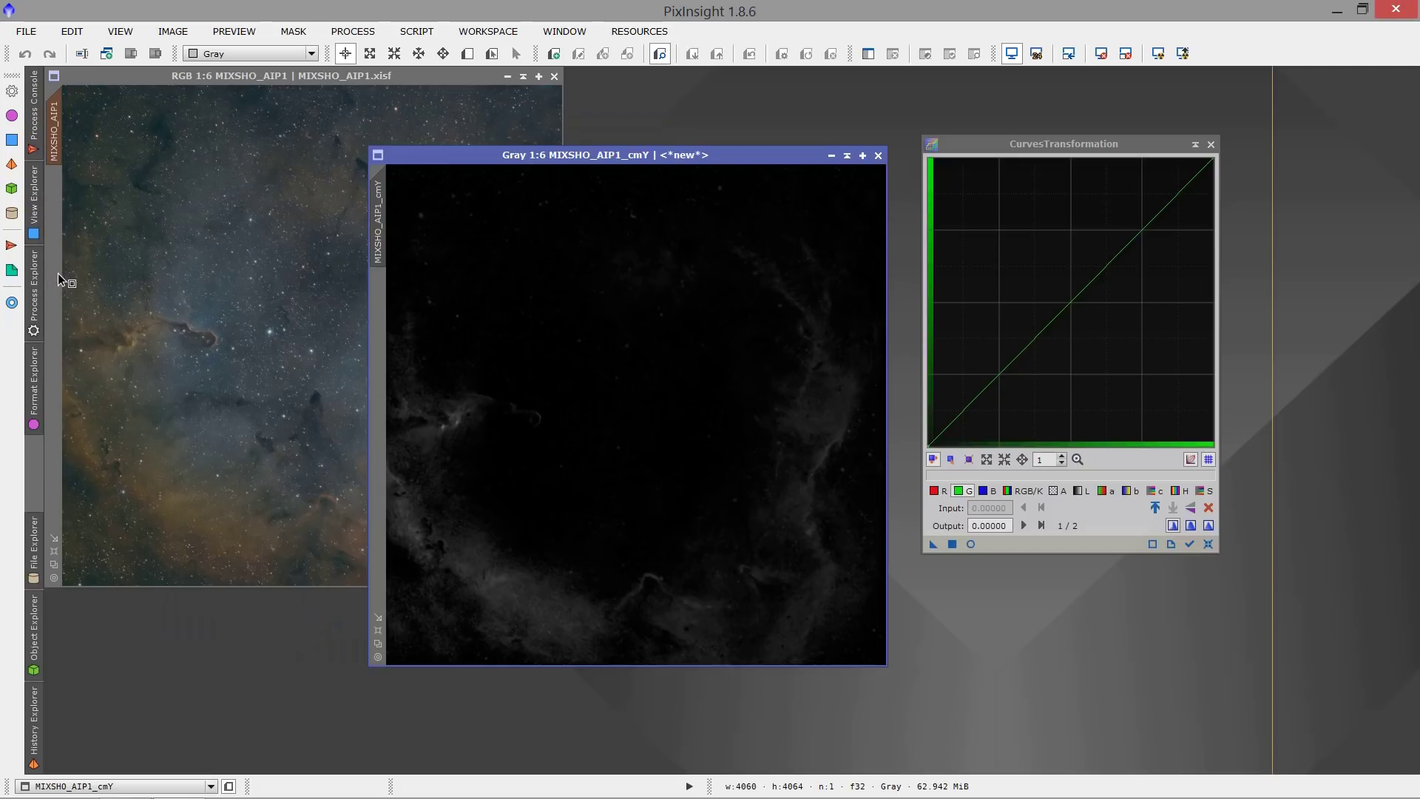
left_click(847, 156)
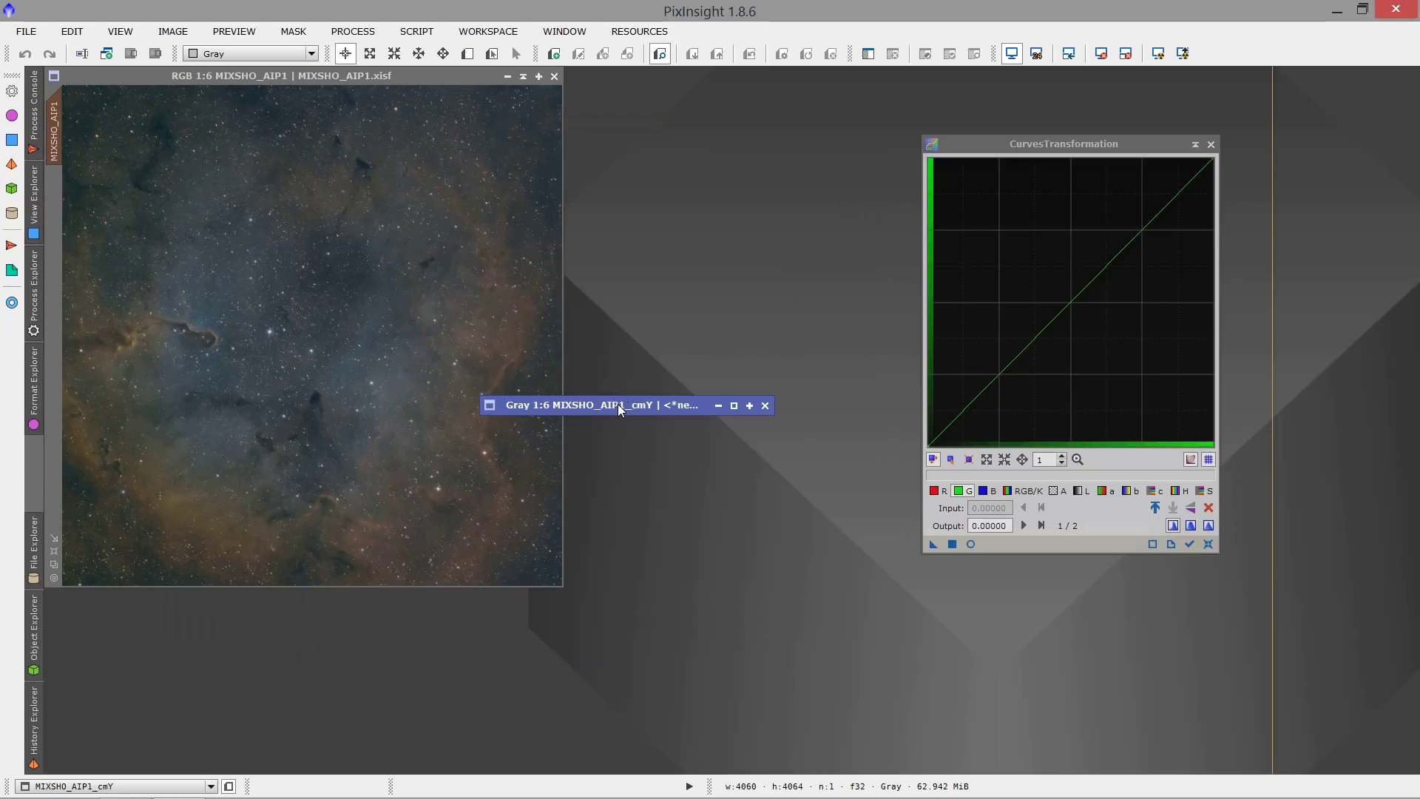
left_click_drag(618, 404, 721, 376)
left_click(451, 391)
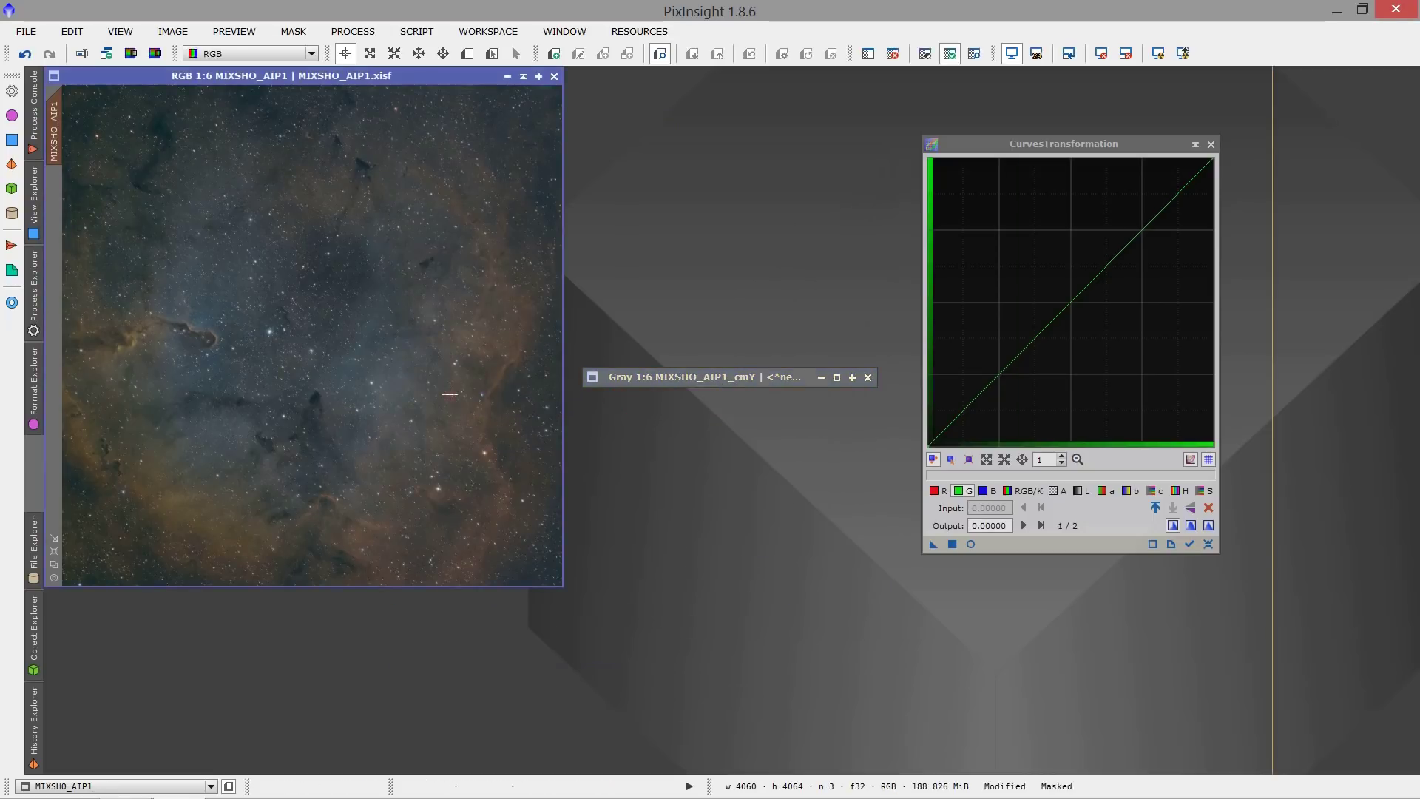
- With the real-time preview on, sample the yellow areas and shape the green curve with points near 0.233, 0.202 and 0.305, 0.307
left_click(969, 545)
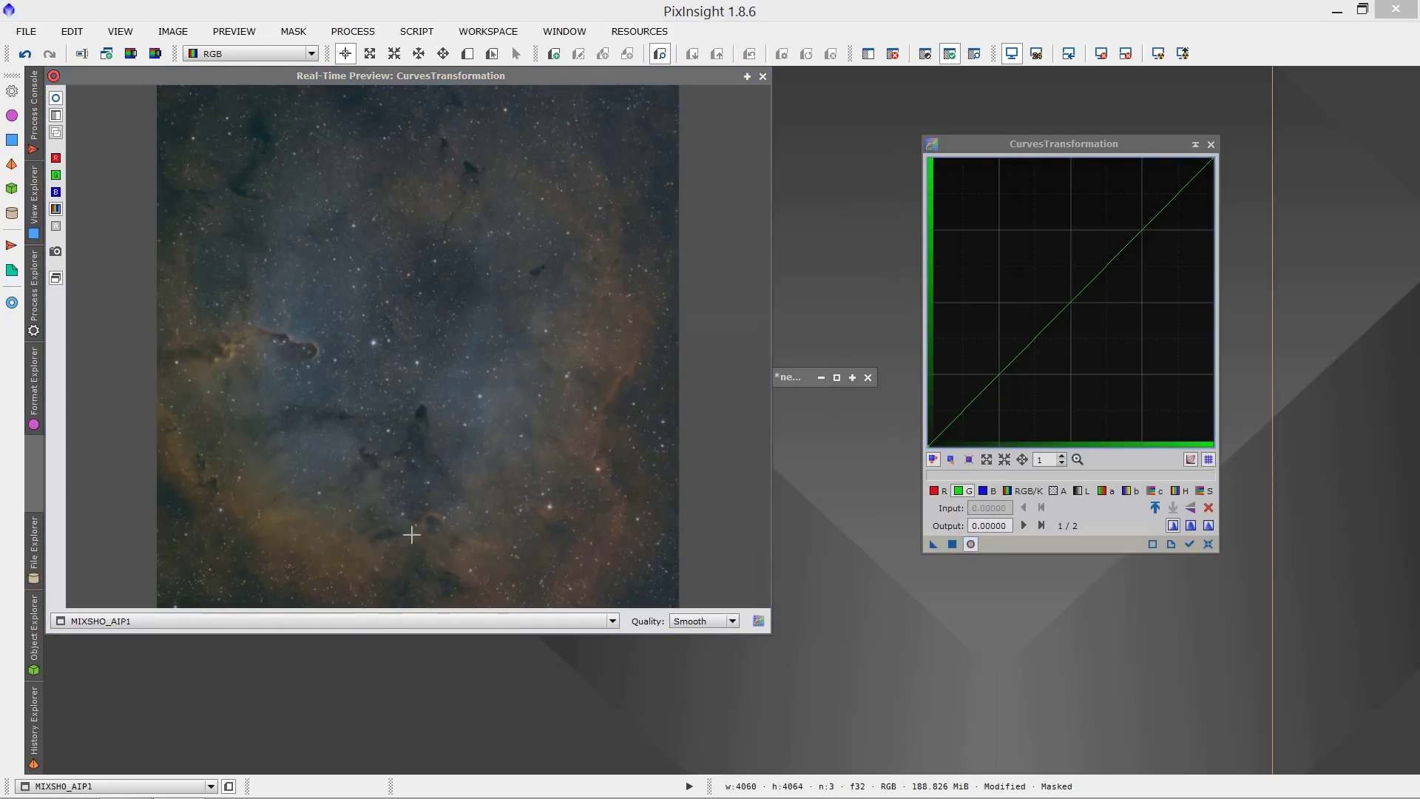
left_click(245, 539)
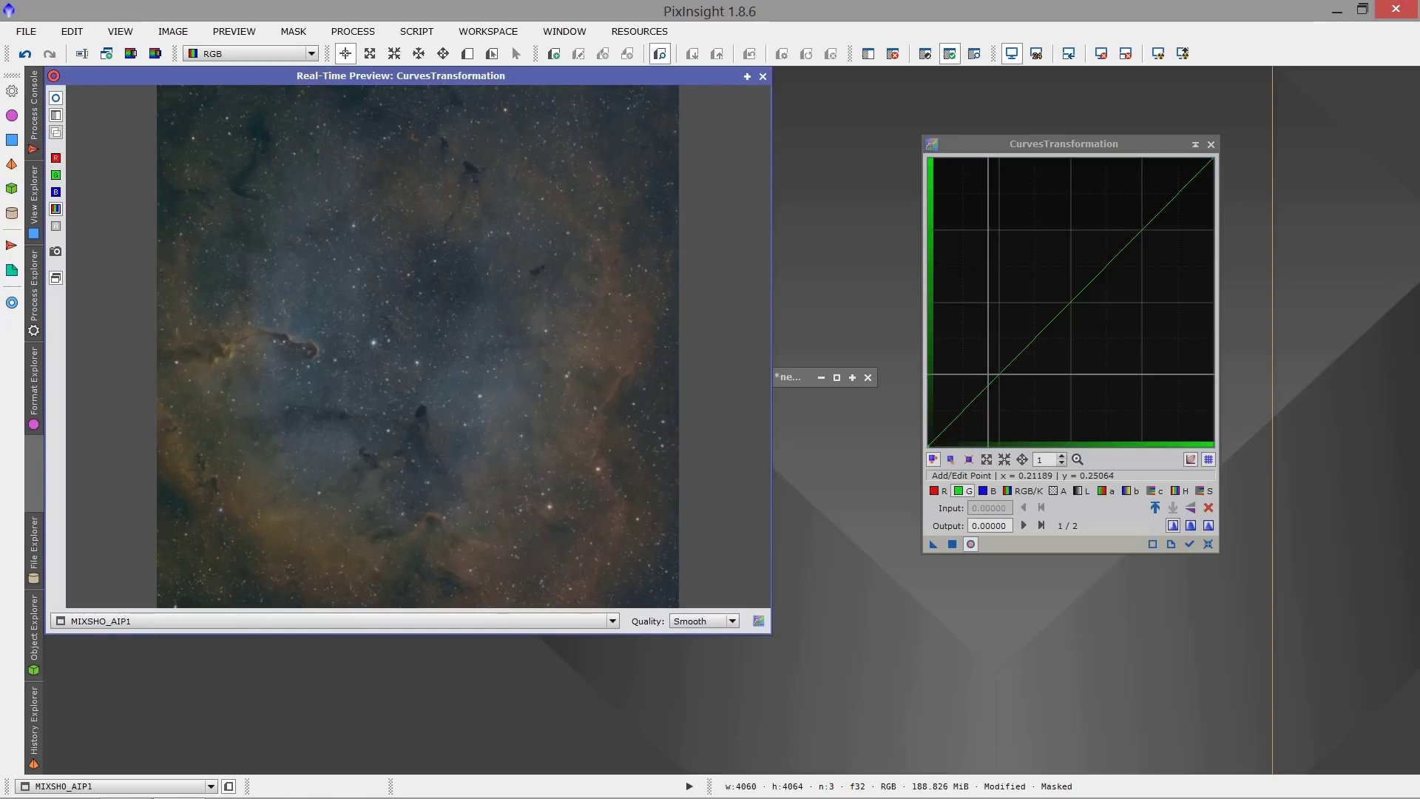
left_click(993, 384)
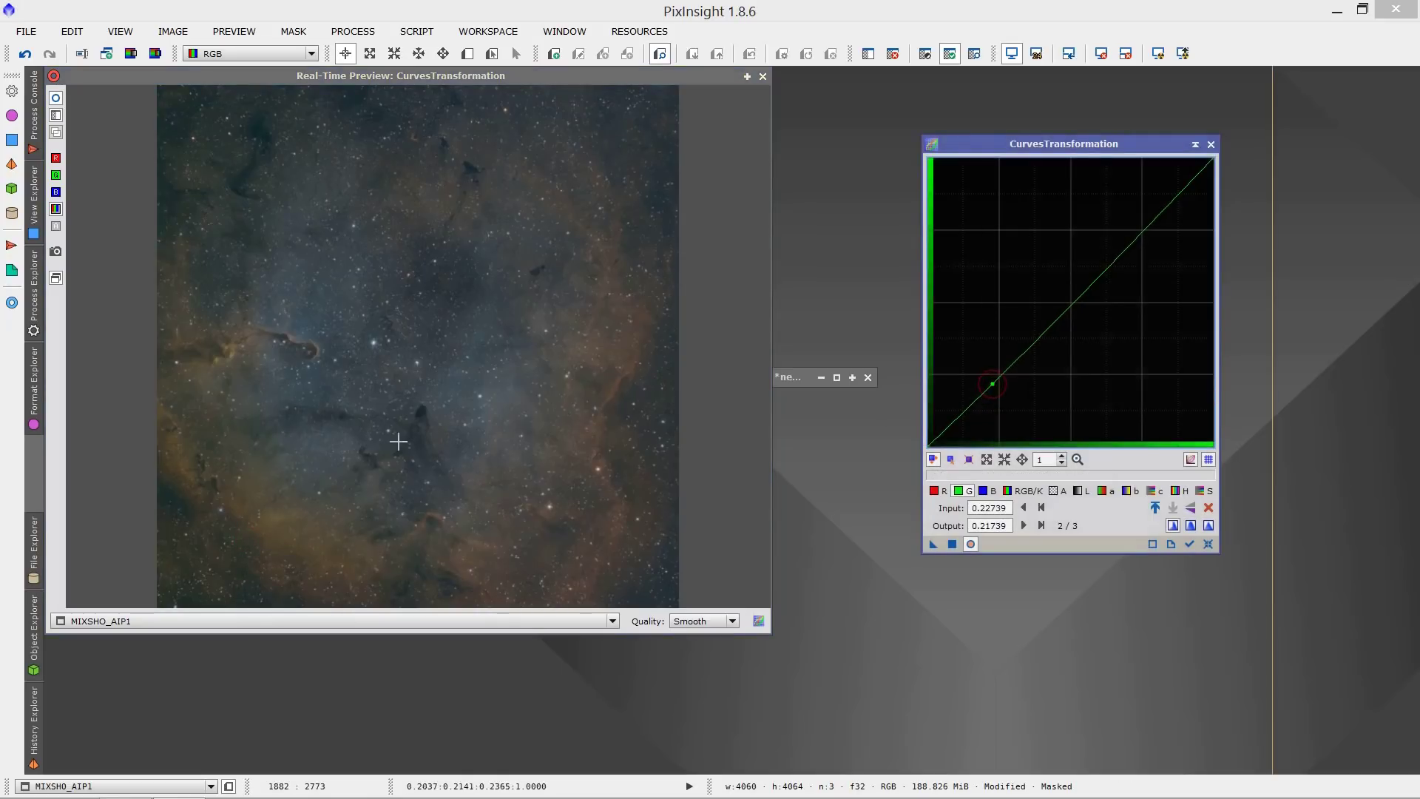
left_click(283, 517)
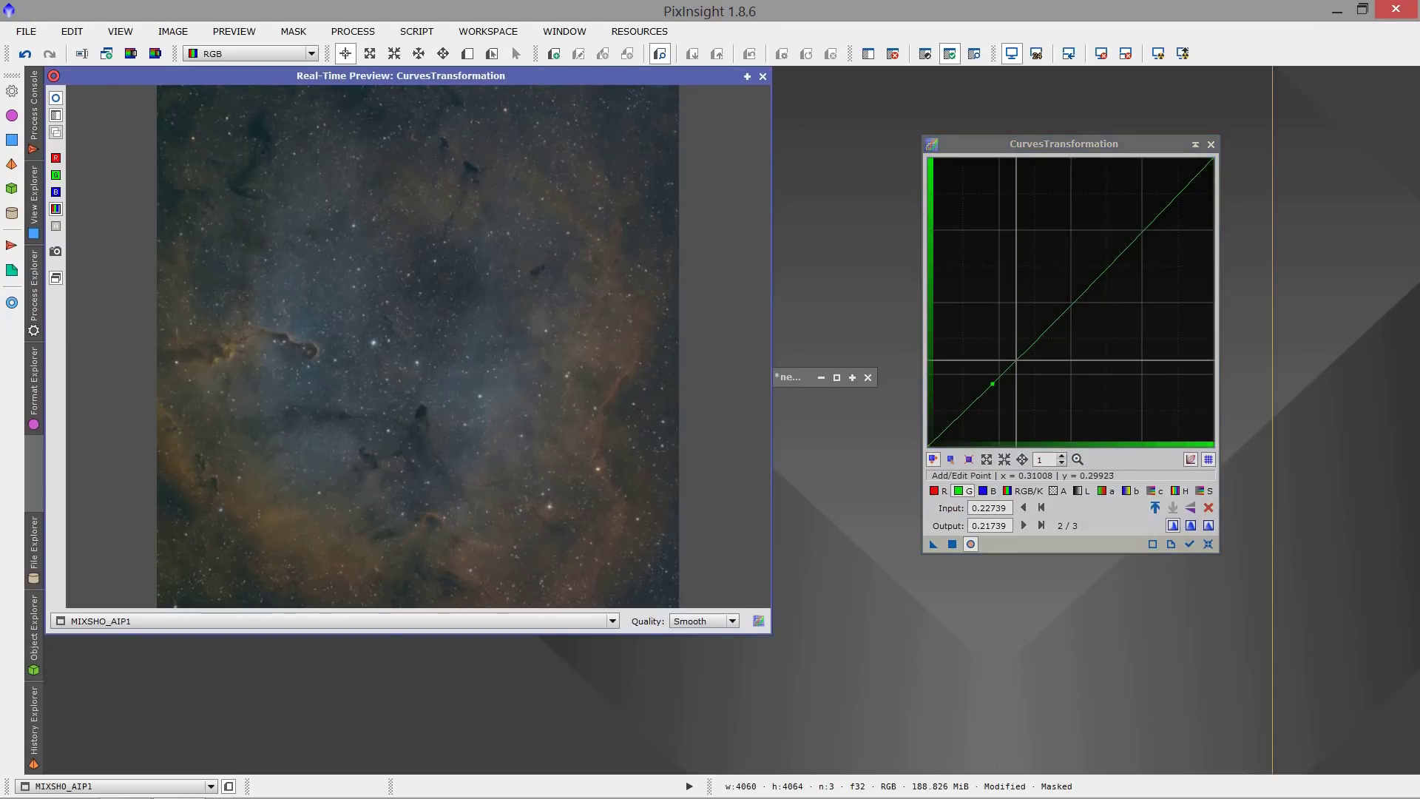
left_click(1016, 361)
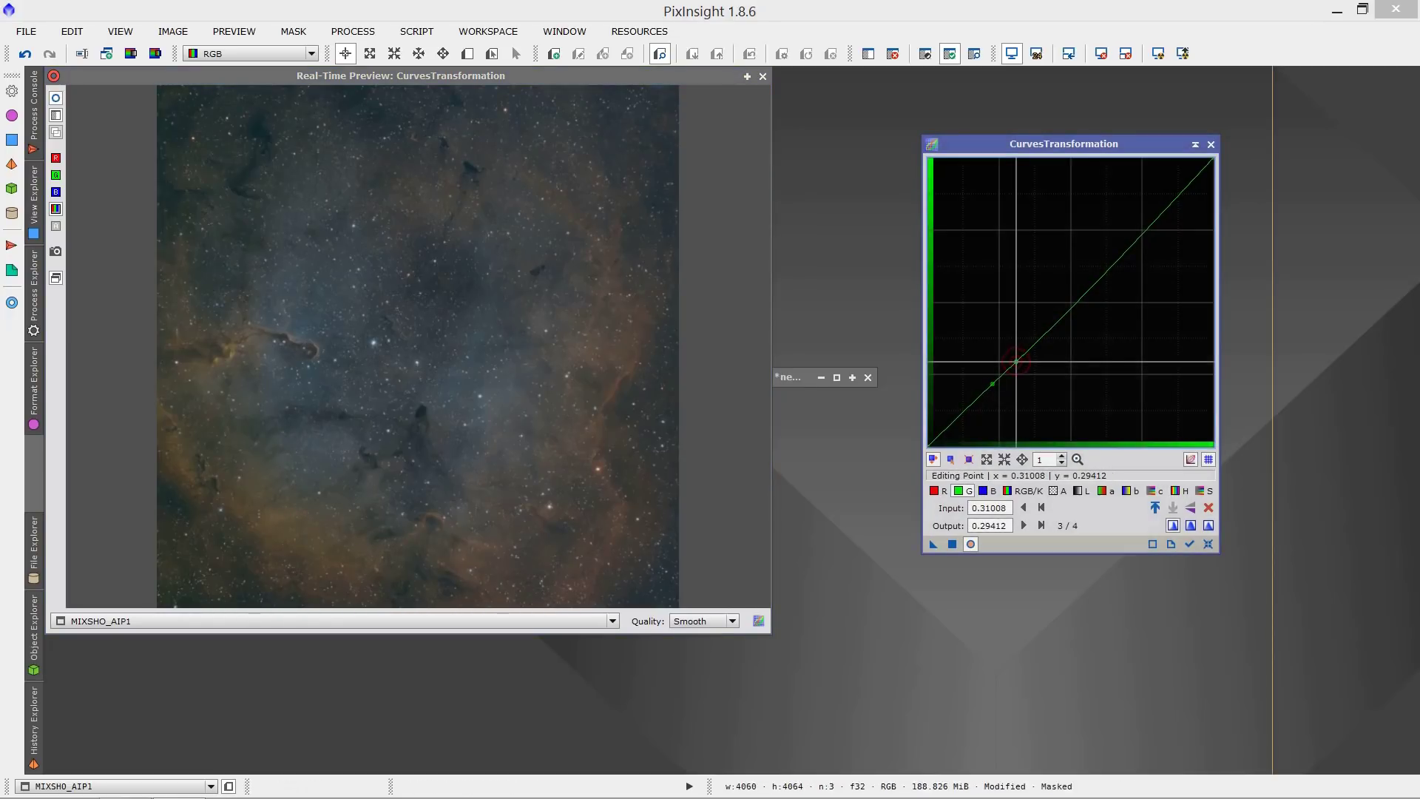
left_click_drag(1017, 361, 994, 387)
left_click(993, 384)
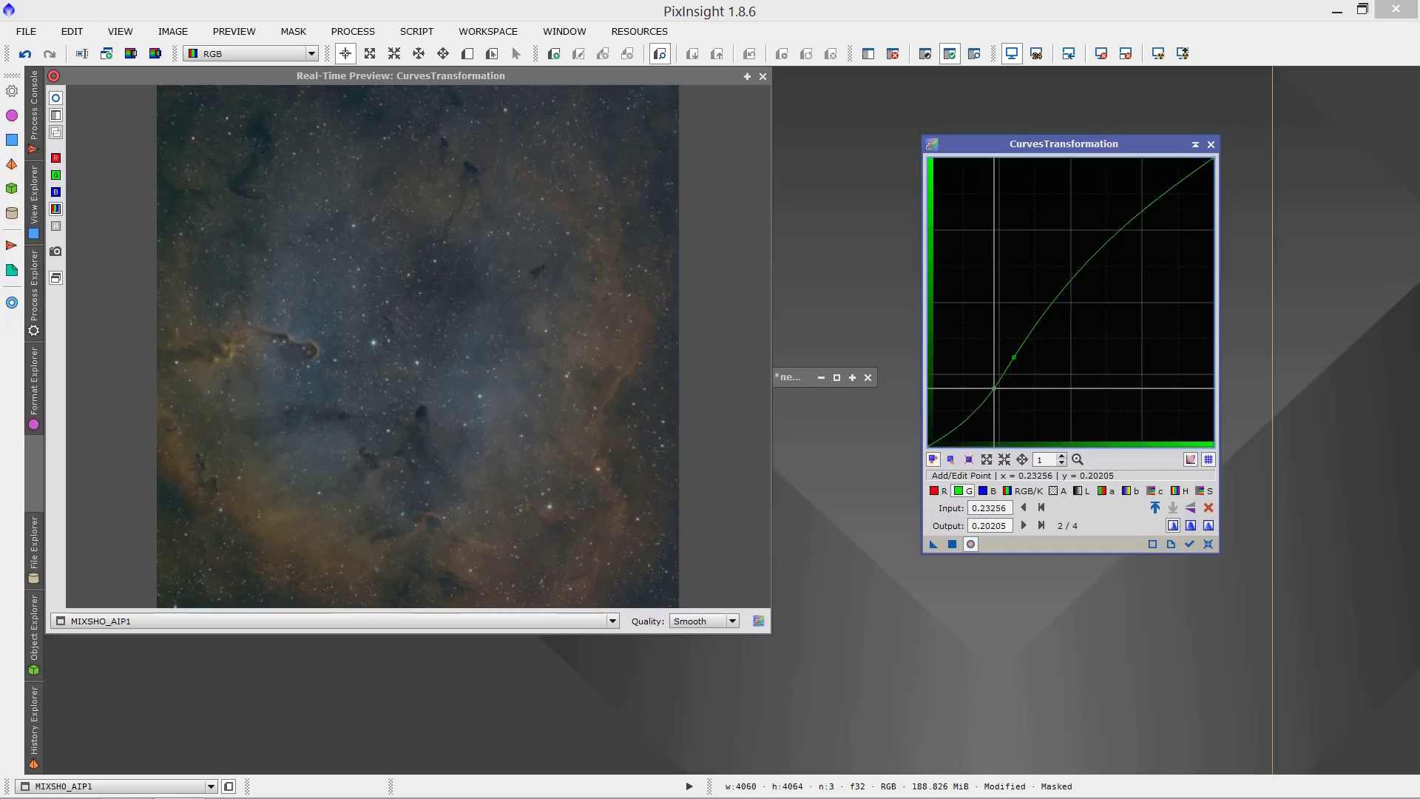
- Apply the green curve to the image, shift its upper point to about input 0.318, output 0.307, and compare the preview
left_click(57, 101)
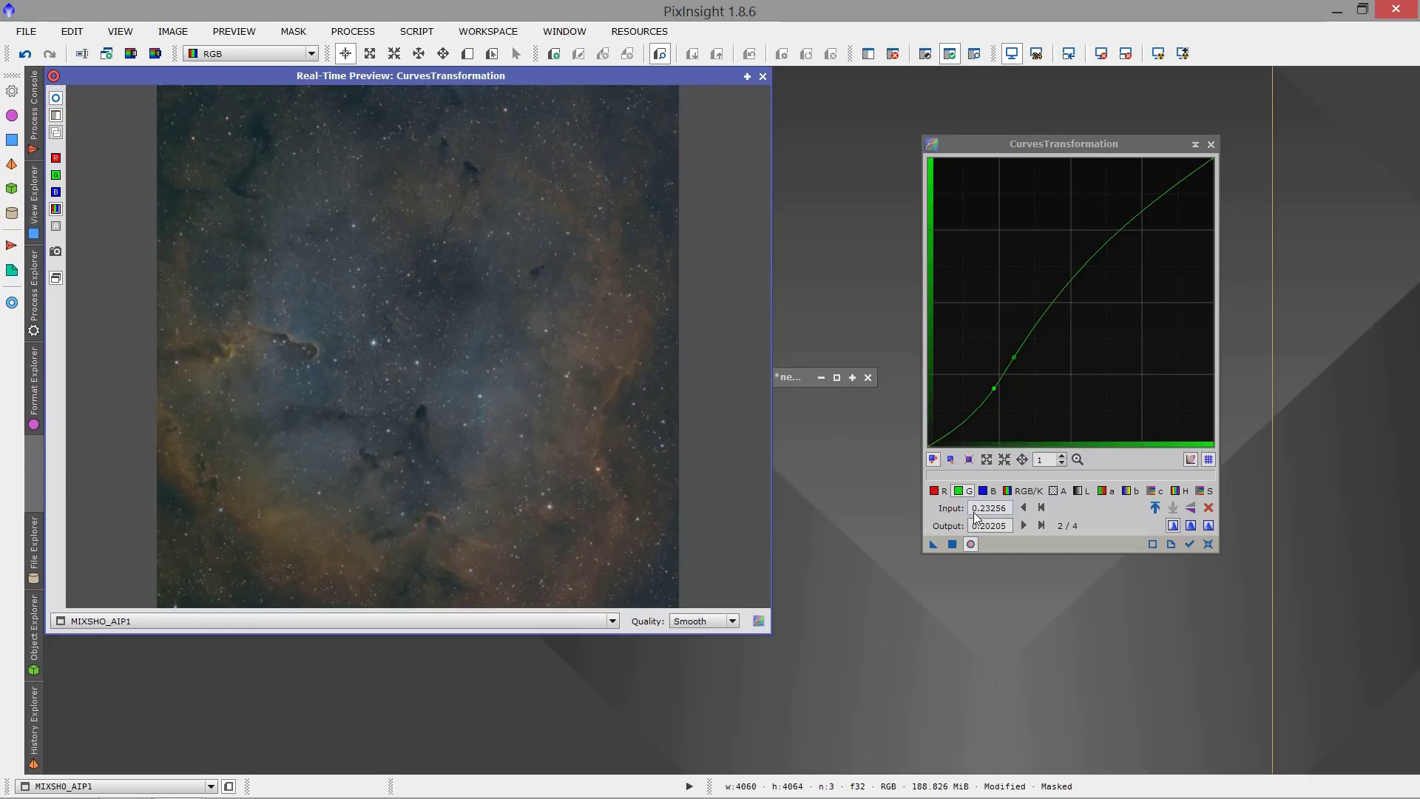
left_click(952, 544)
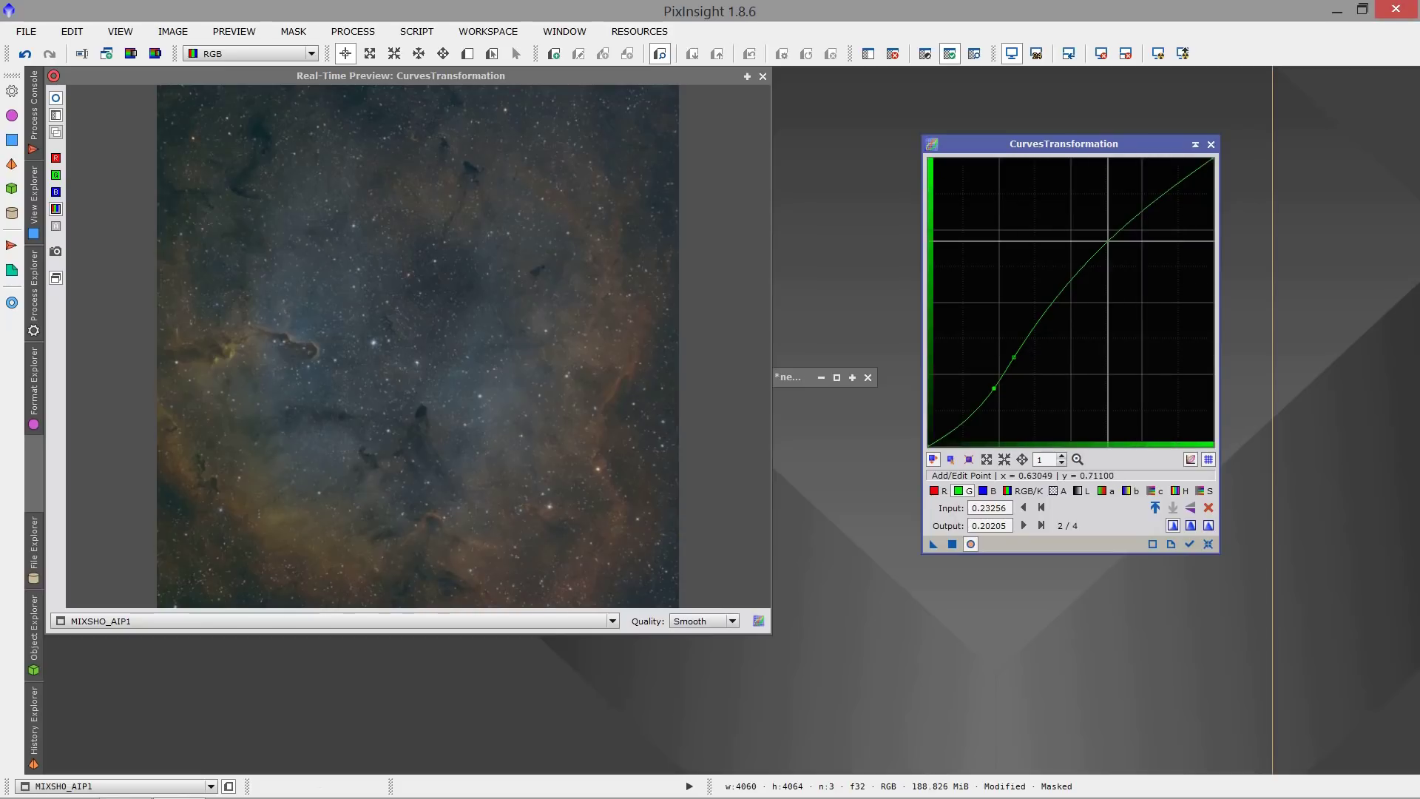
left_click(1013, 358)
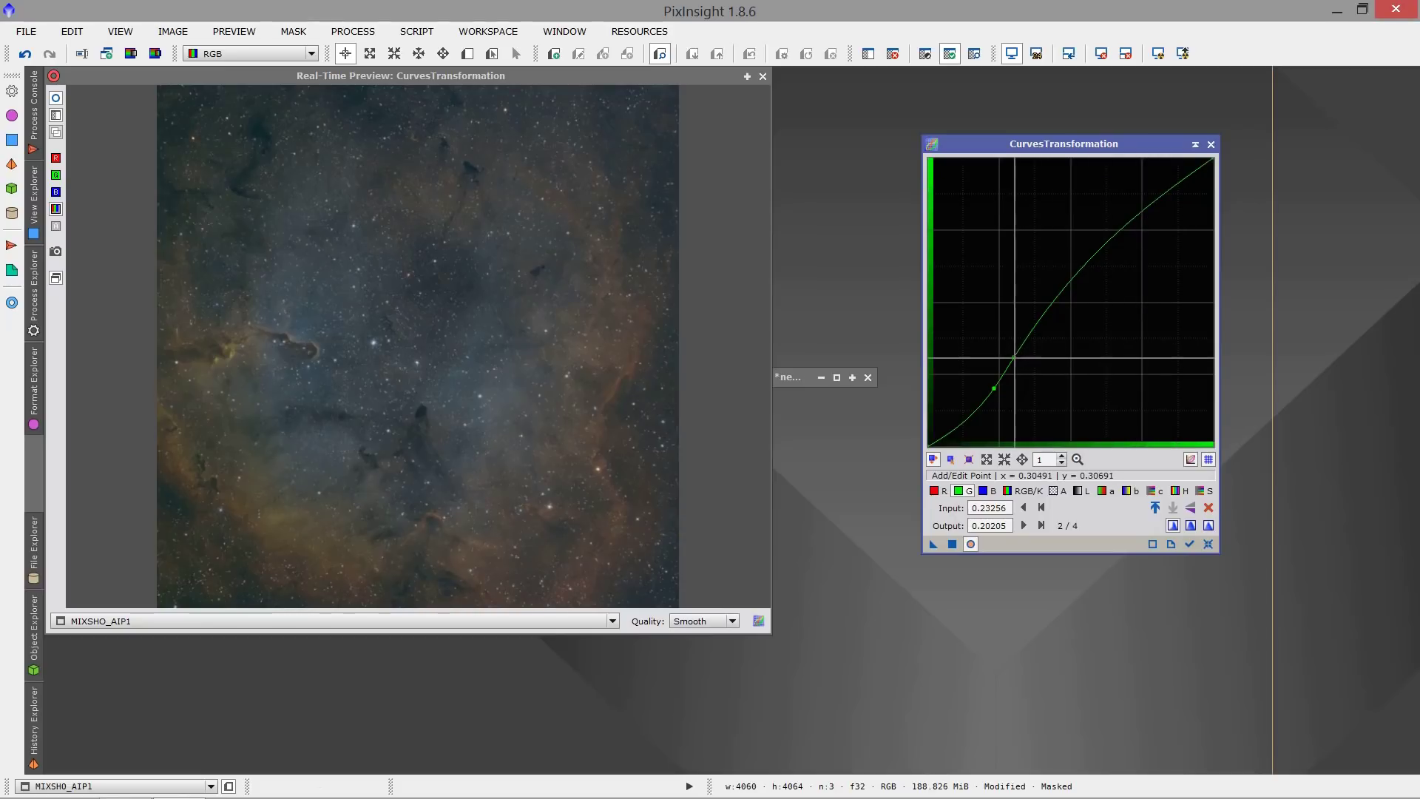
left_click_drag(1014, 358, 1019, 358)
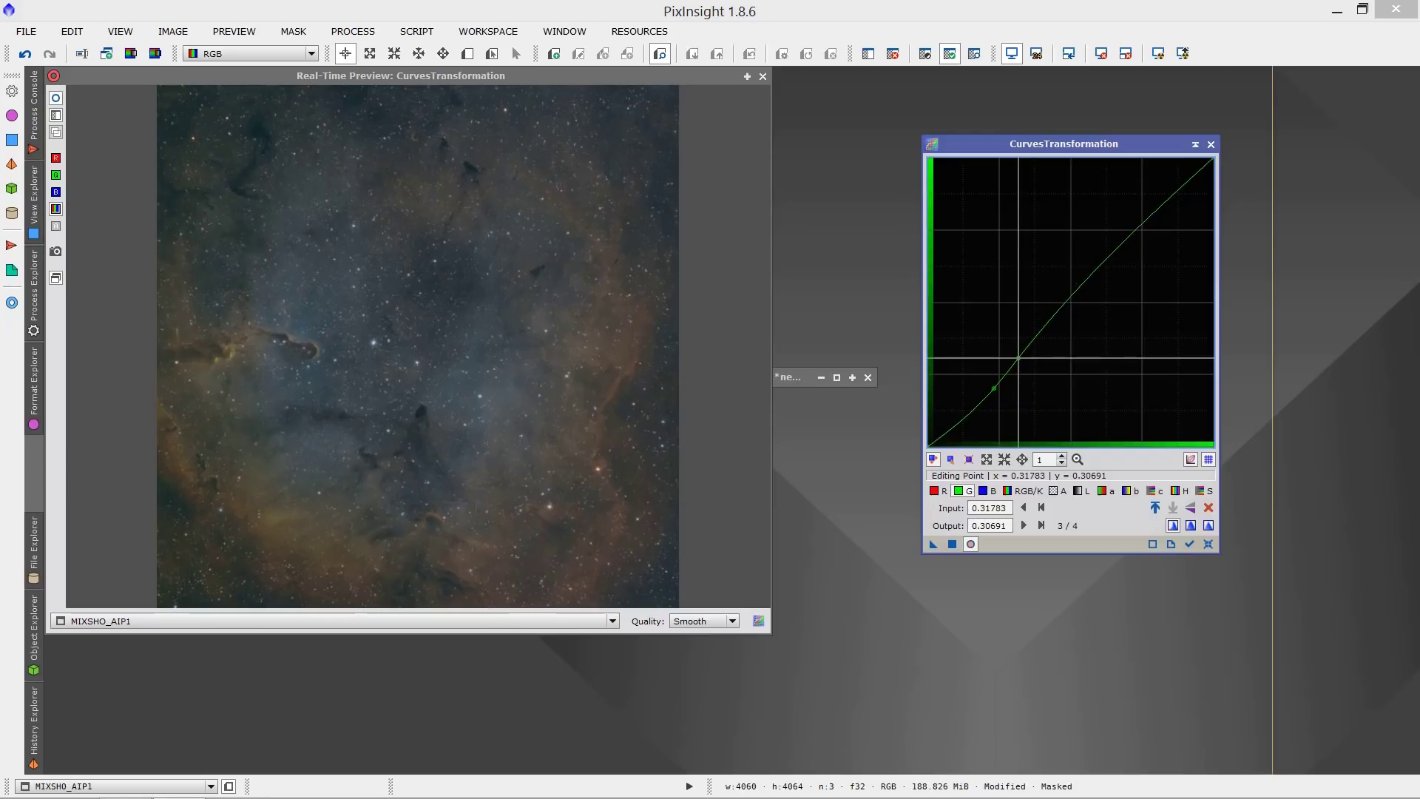
left_click(59, 104)
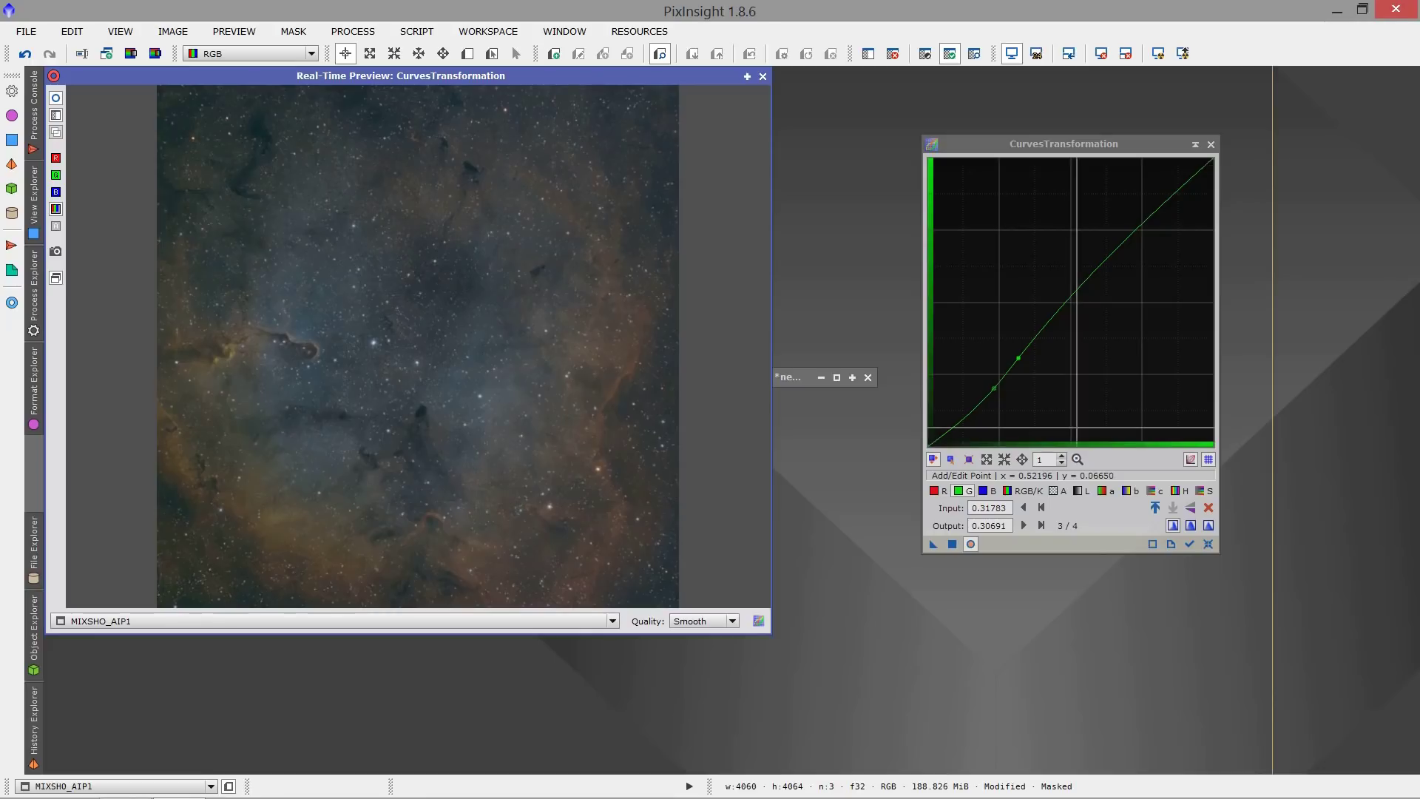
- On the lightness curve, add points near 0.189, 0.194 and 0.364, 0.371 based on tones sampled in the preview
left_click(1081, 491)
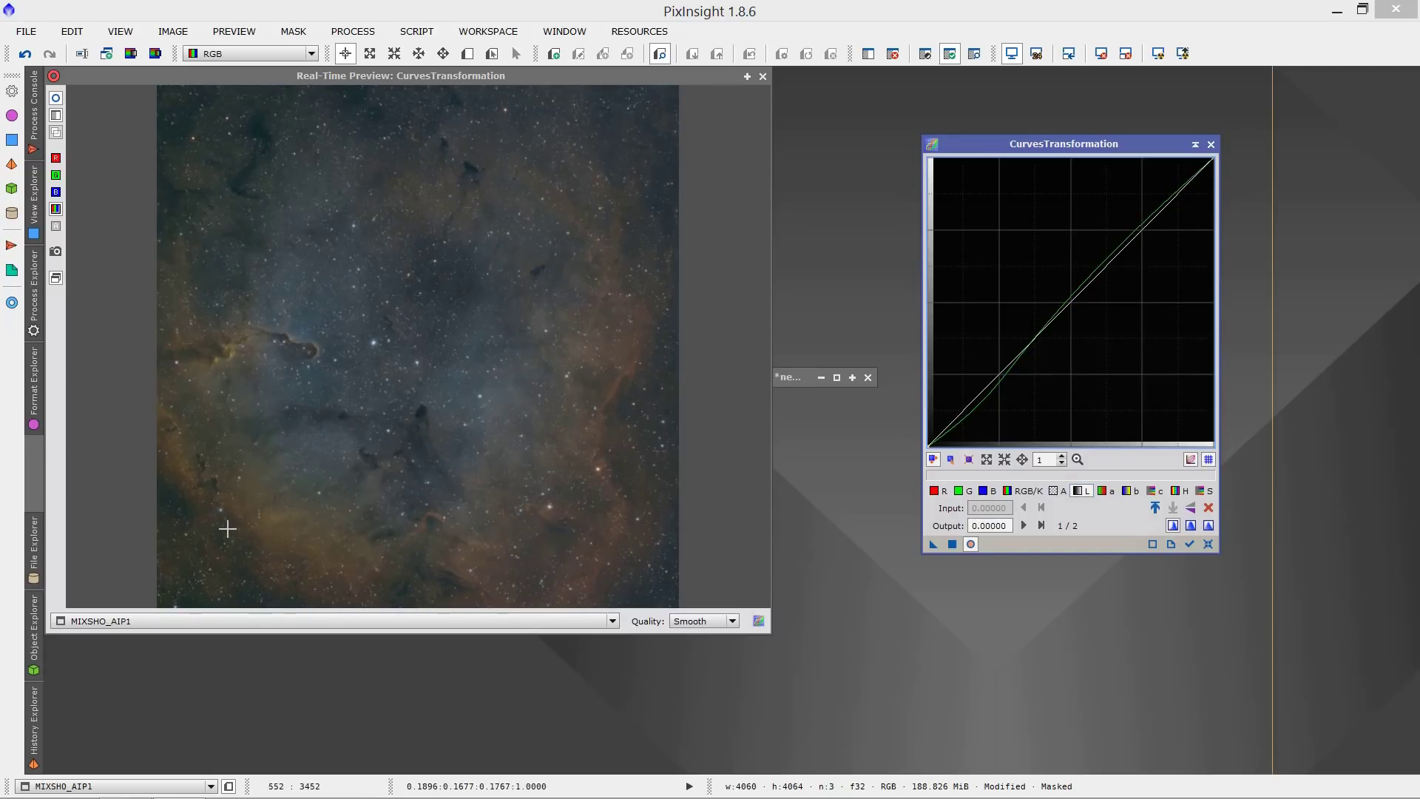
left_click(215, 485)
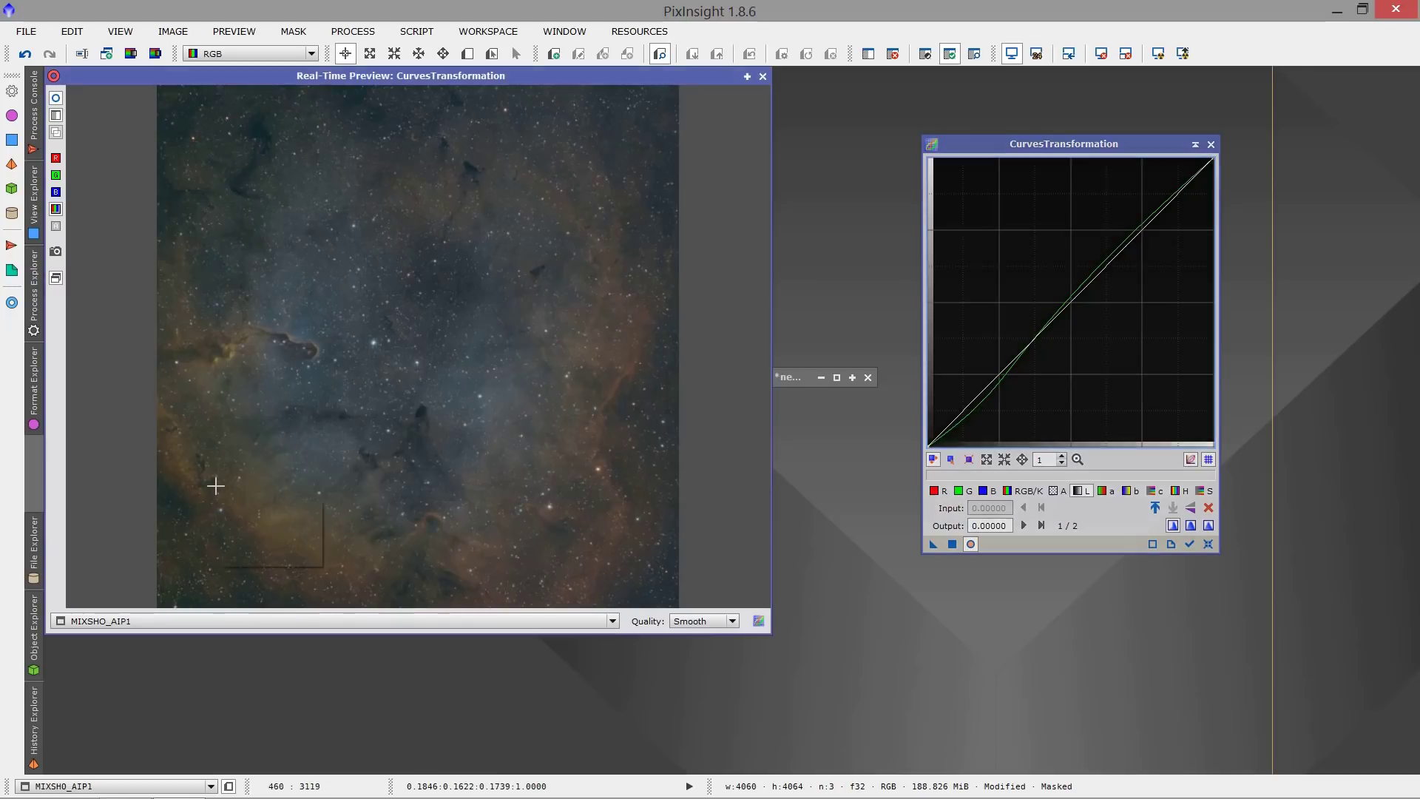
left_click(215, 485)
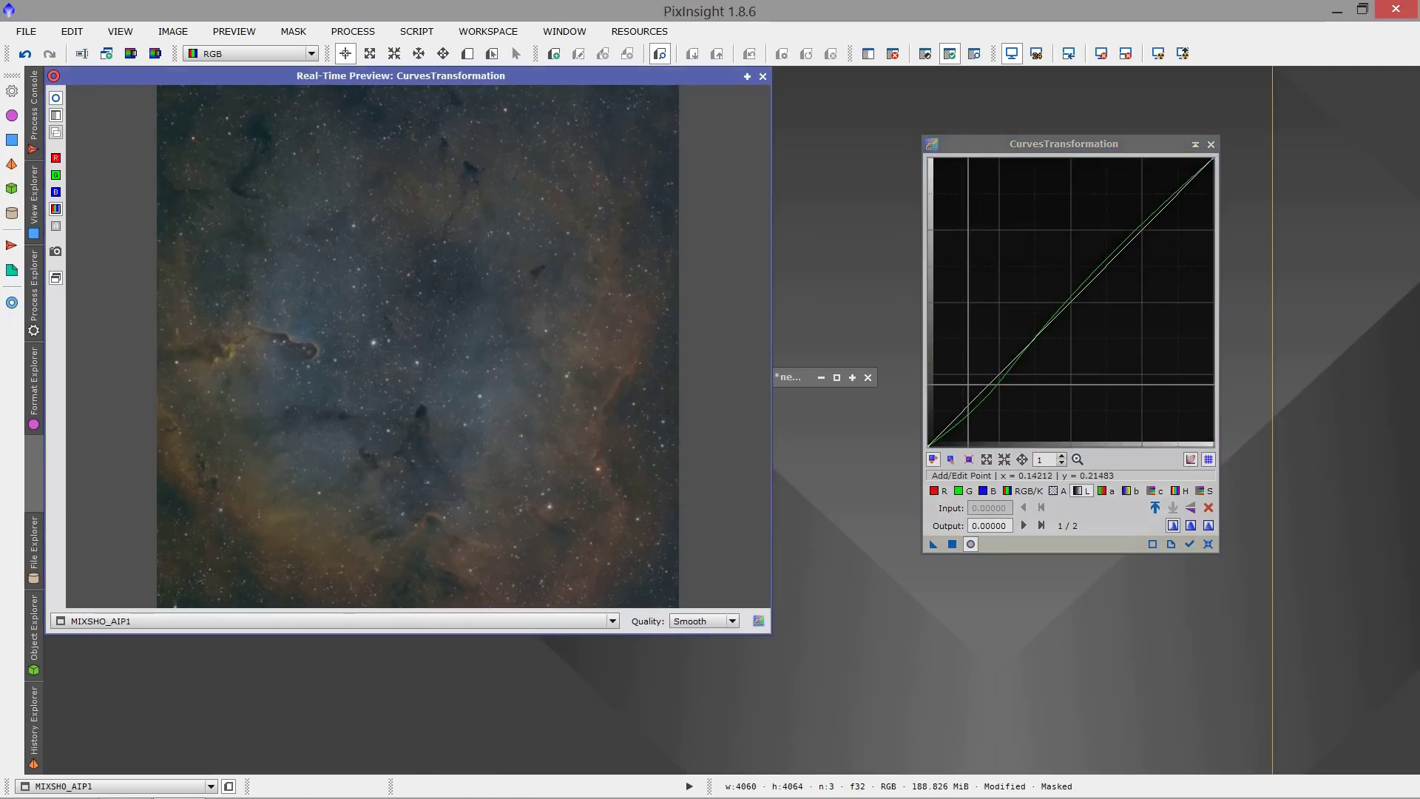
left_click(981, 390)
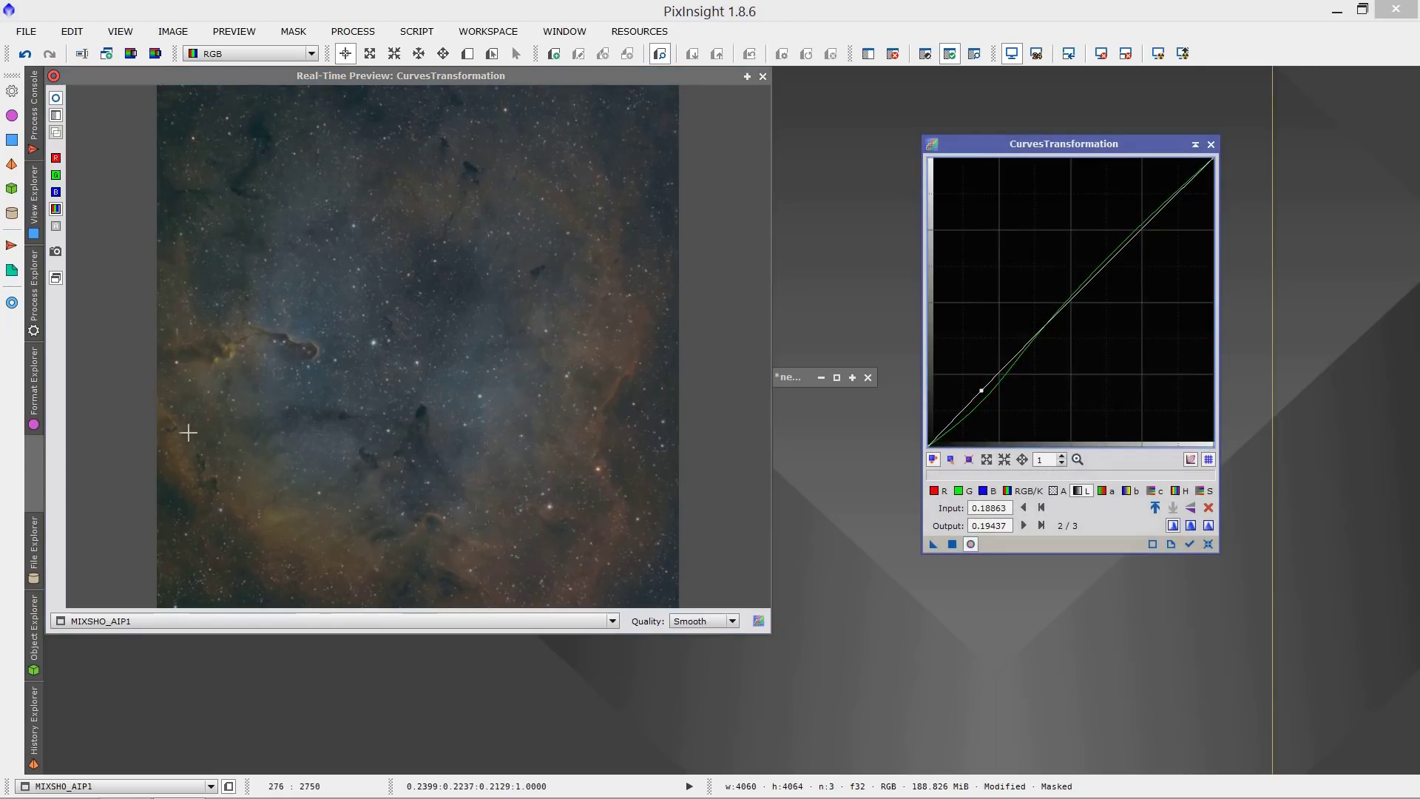
left_click(273, 519)
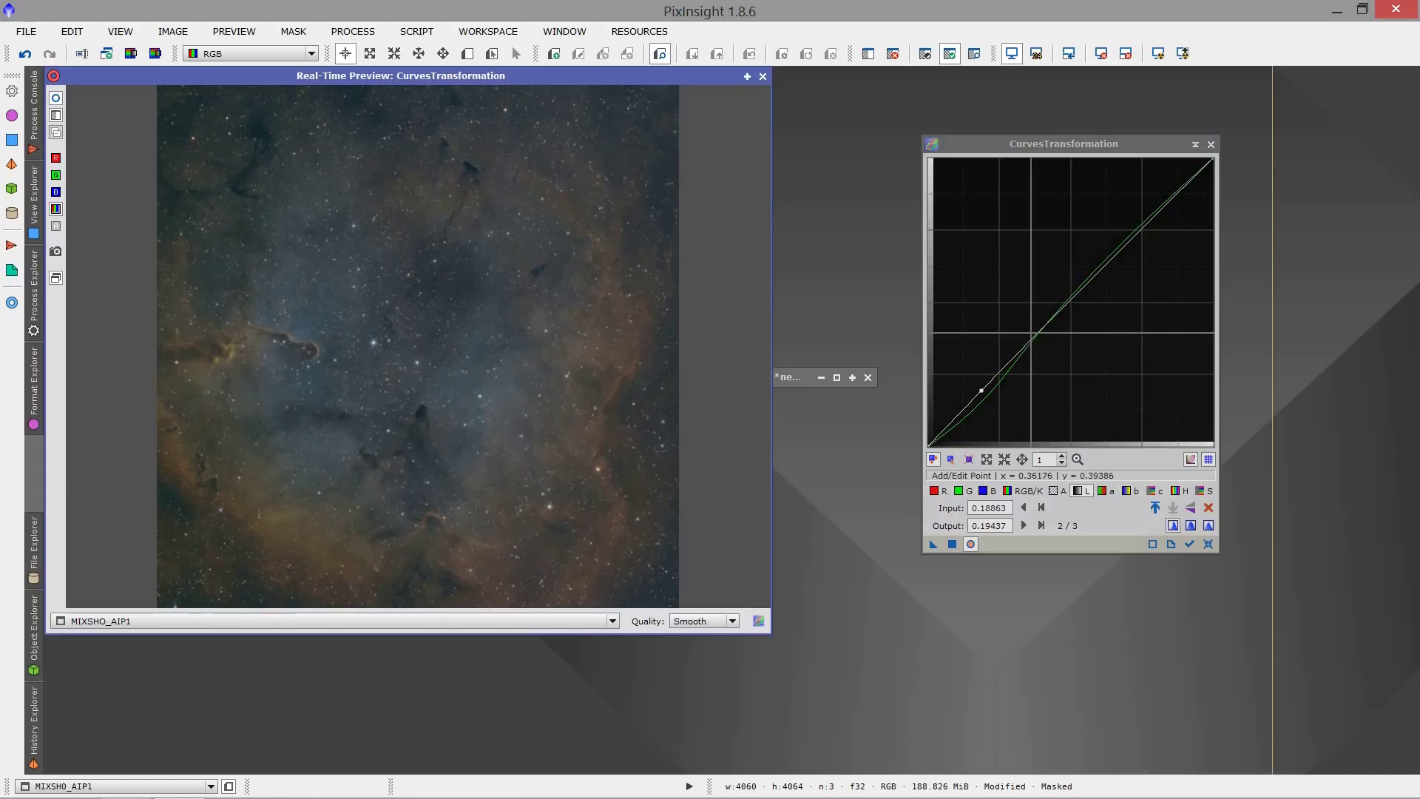
left_click(1032, 339)
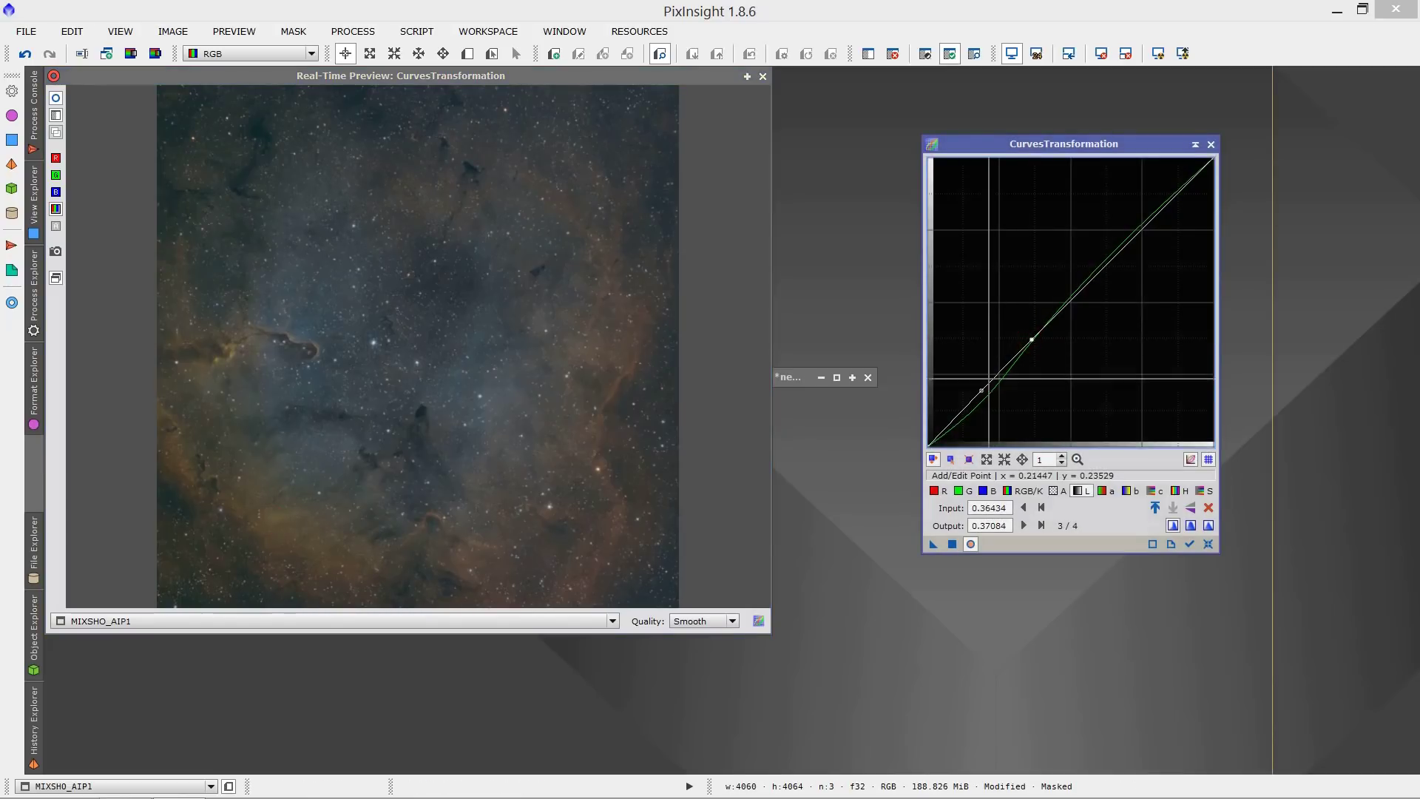
- Lower the lightness curve's shadow point to about 0.194, 0.164 and raise its upper point to about 0.359, 0.396
left_click(981, 391)
left_click_drag(982, 391, 983, 400)
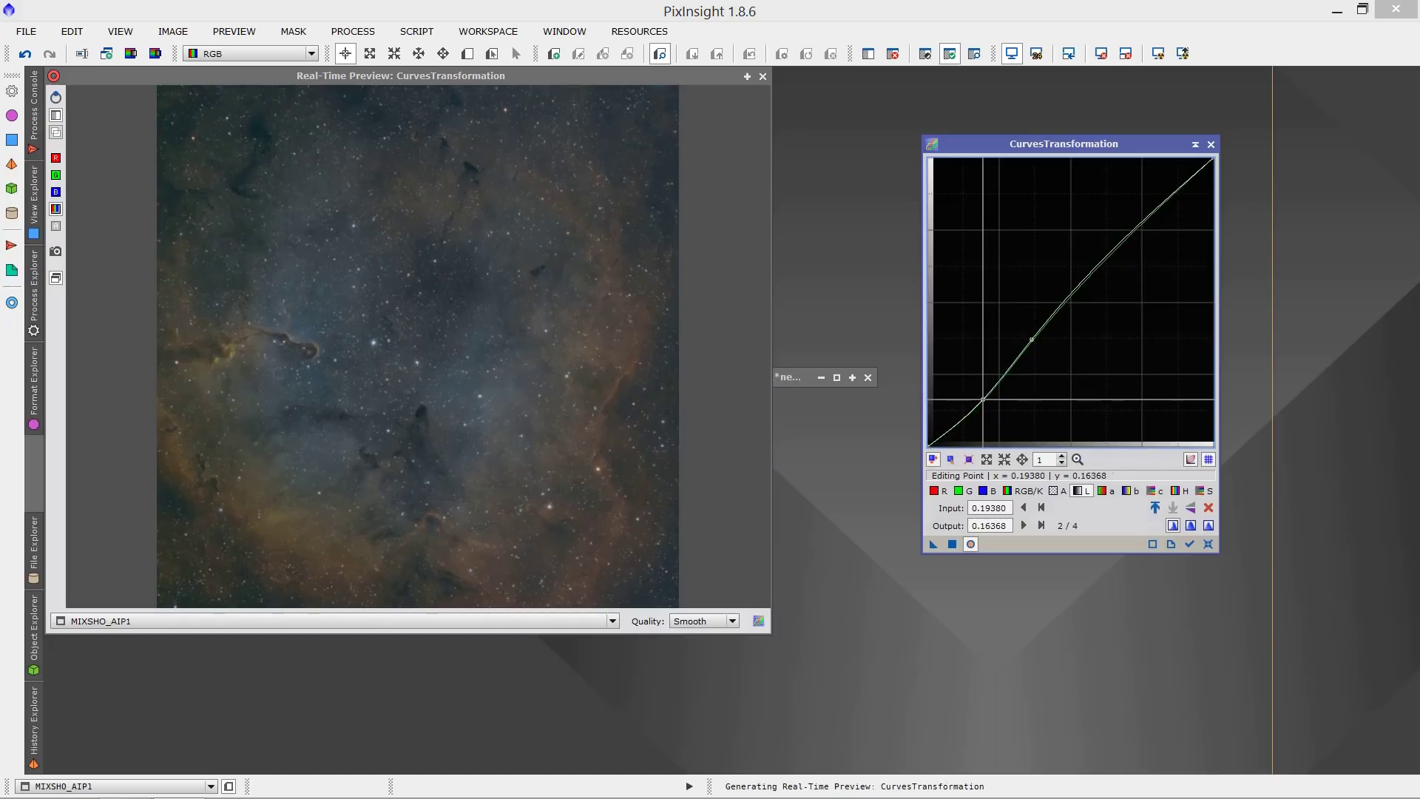
left_click_drag(1030, 331, 1030, 332)
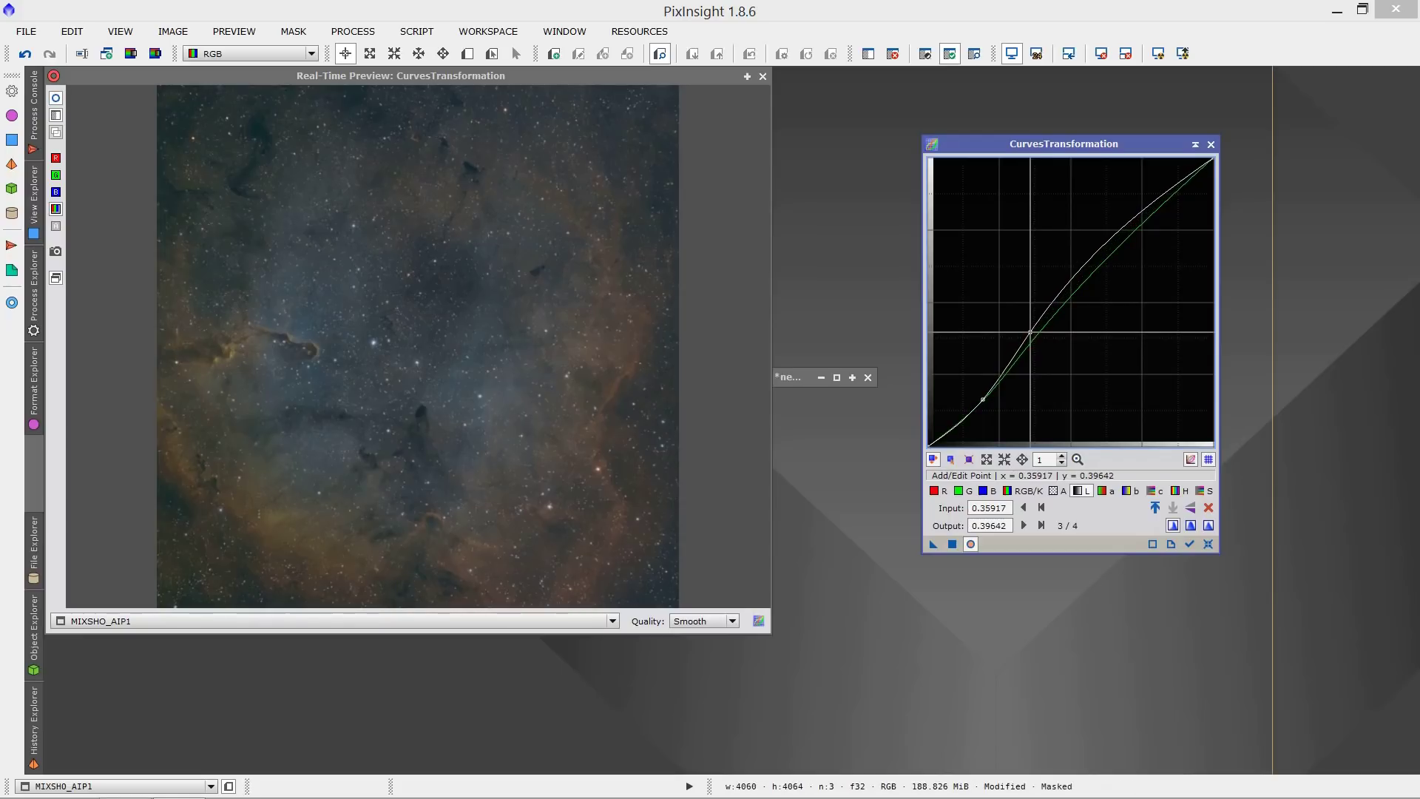
- Compare the preview, apply the green and lightness curves to the image, and reset the curves with the preview closed
left_click(56, 100)
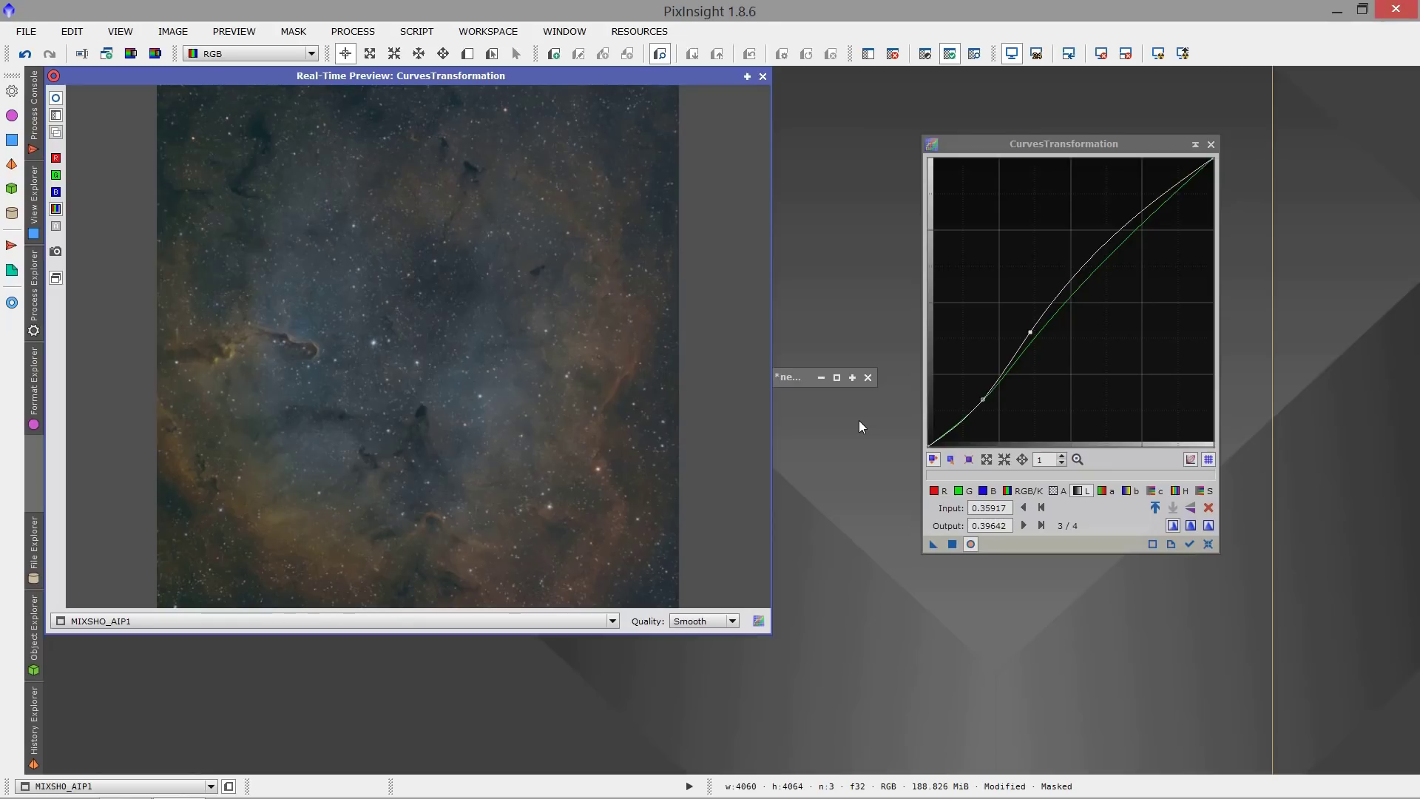
left_click(953, 543)
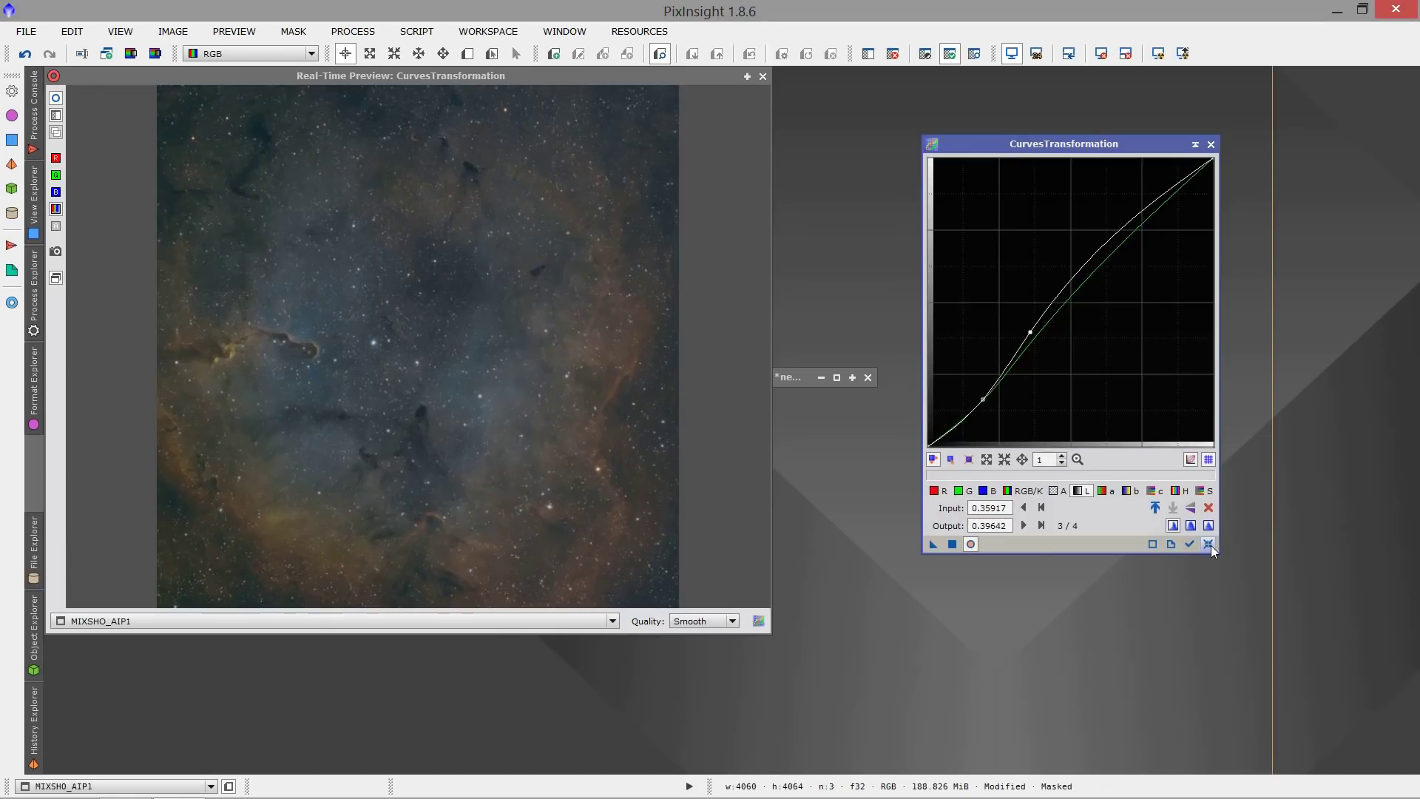
left_click(1208, 544)
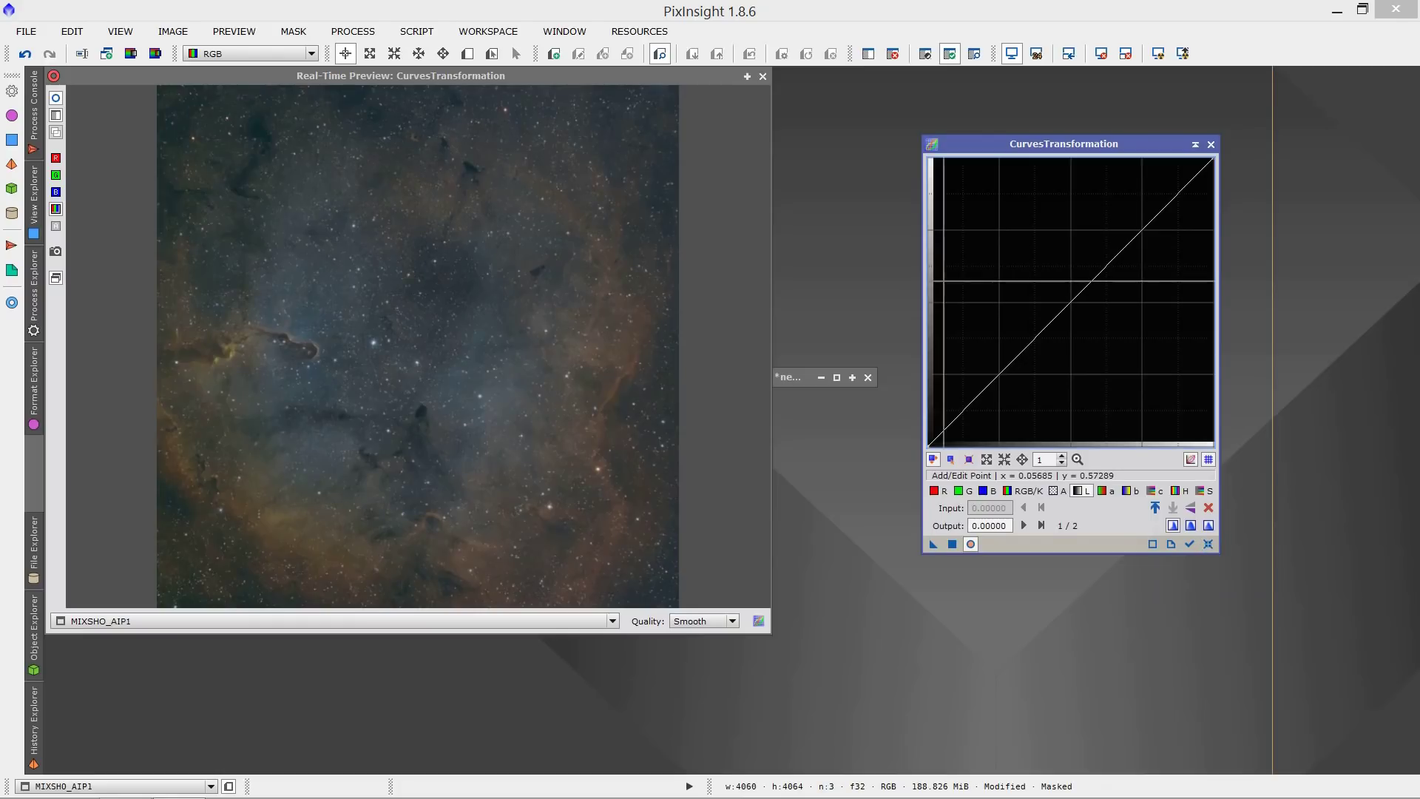
left_click(763, 77)
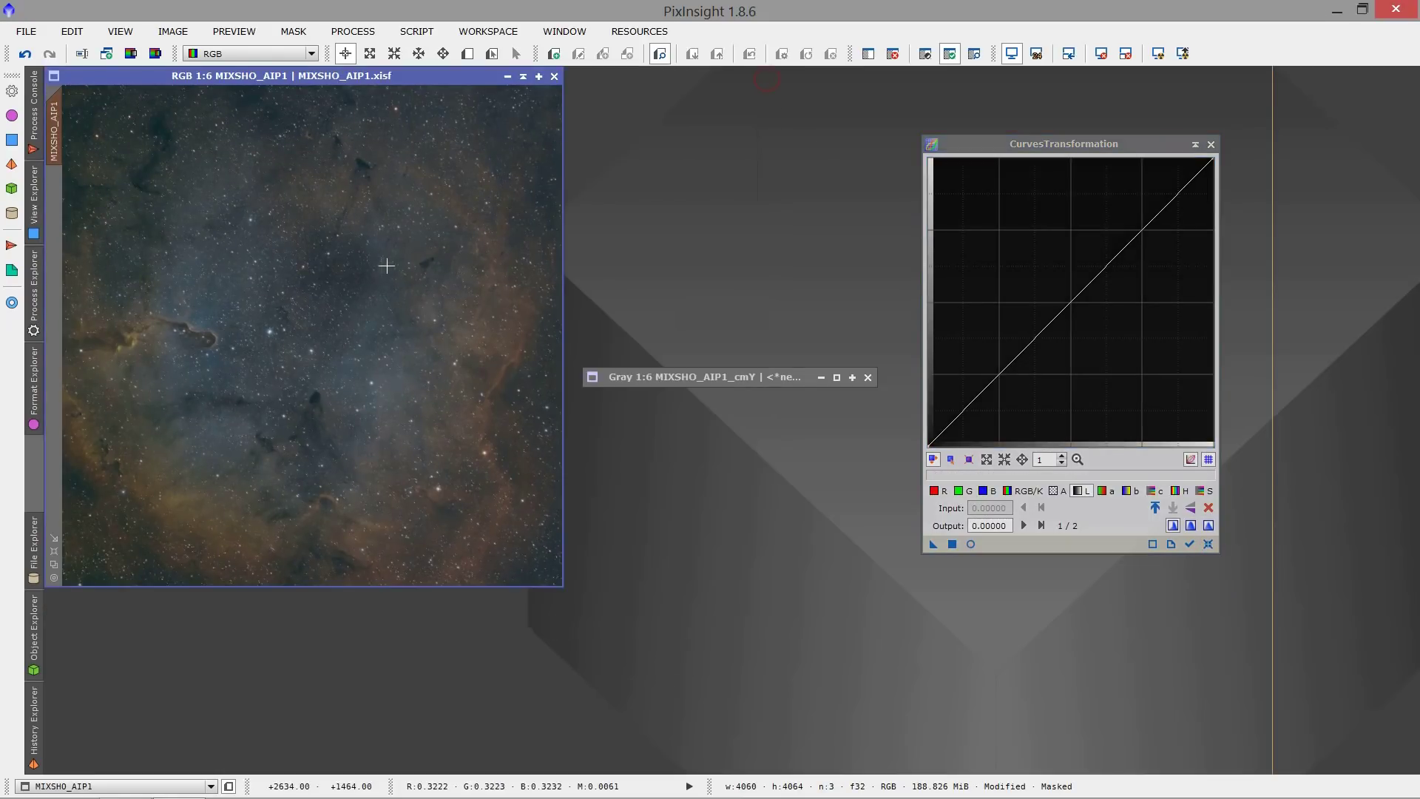
- Remove the yellow mask from MIXSHO_AIP1 and close the MIXSHO_AIP1_cmY mask image
left_click(893, 55)
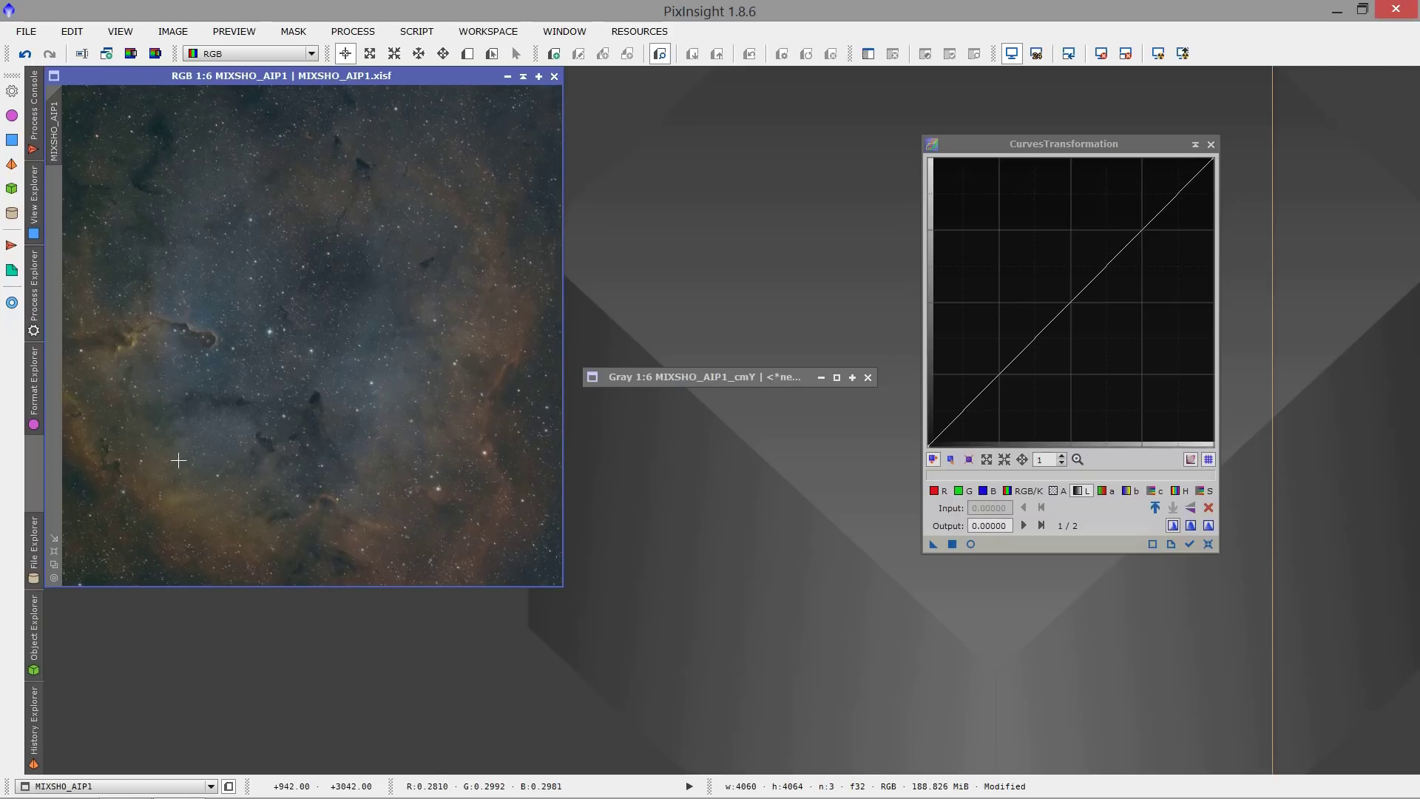
left_click(868, 377)
left_click(678, 443)
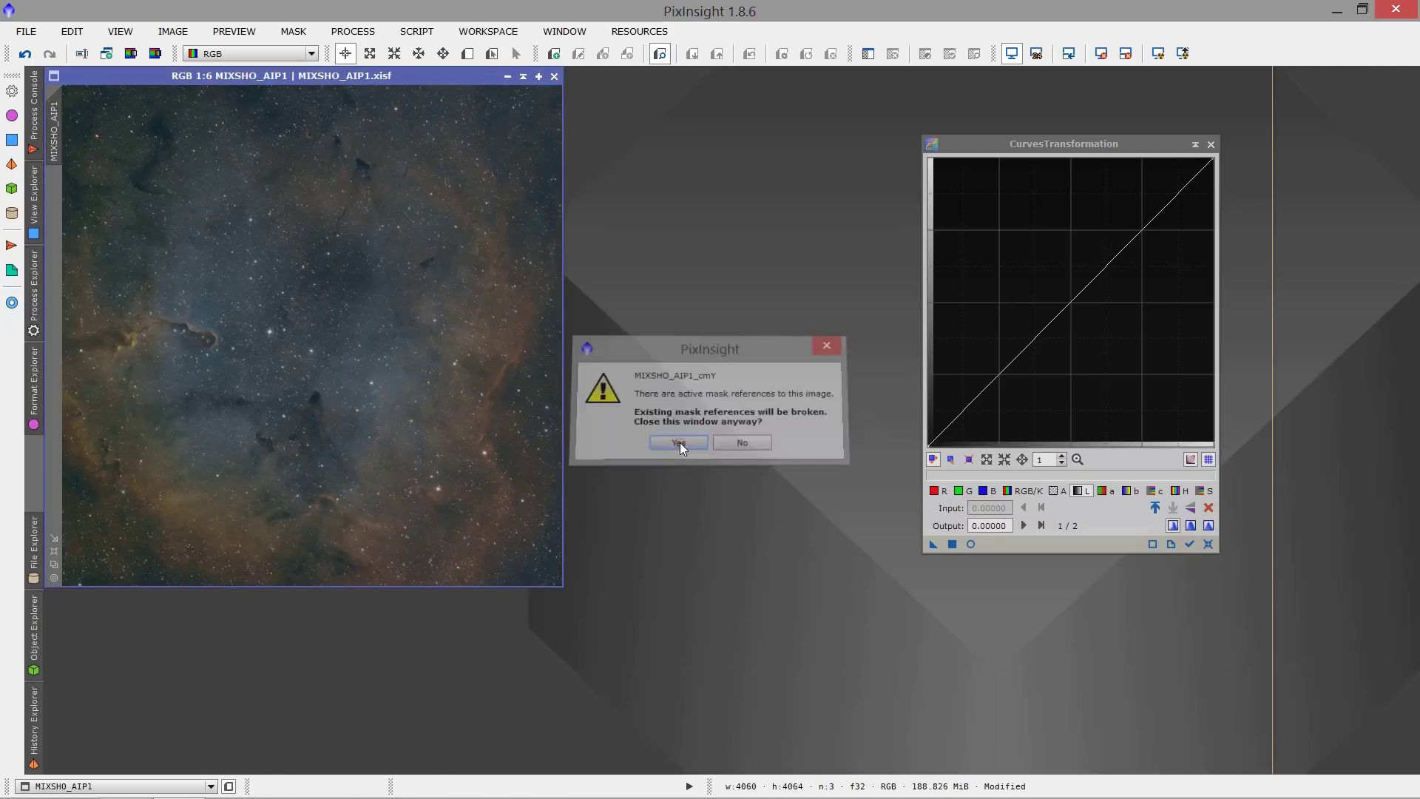
- Create a blue chrominance mask of MIXSHO_AIP1 with the ColorMask script, removing 3 layers for mask blur
left_click(416, 32)
mouse_move(492, 212)
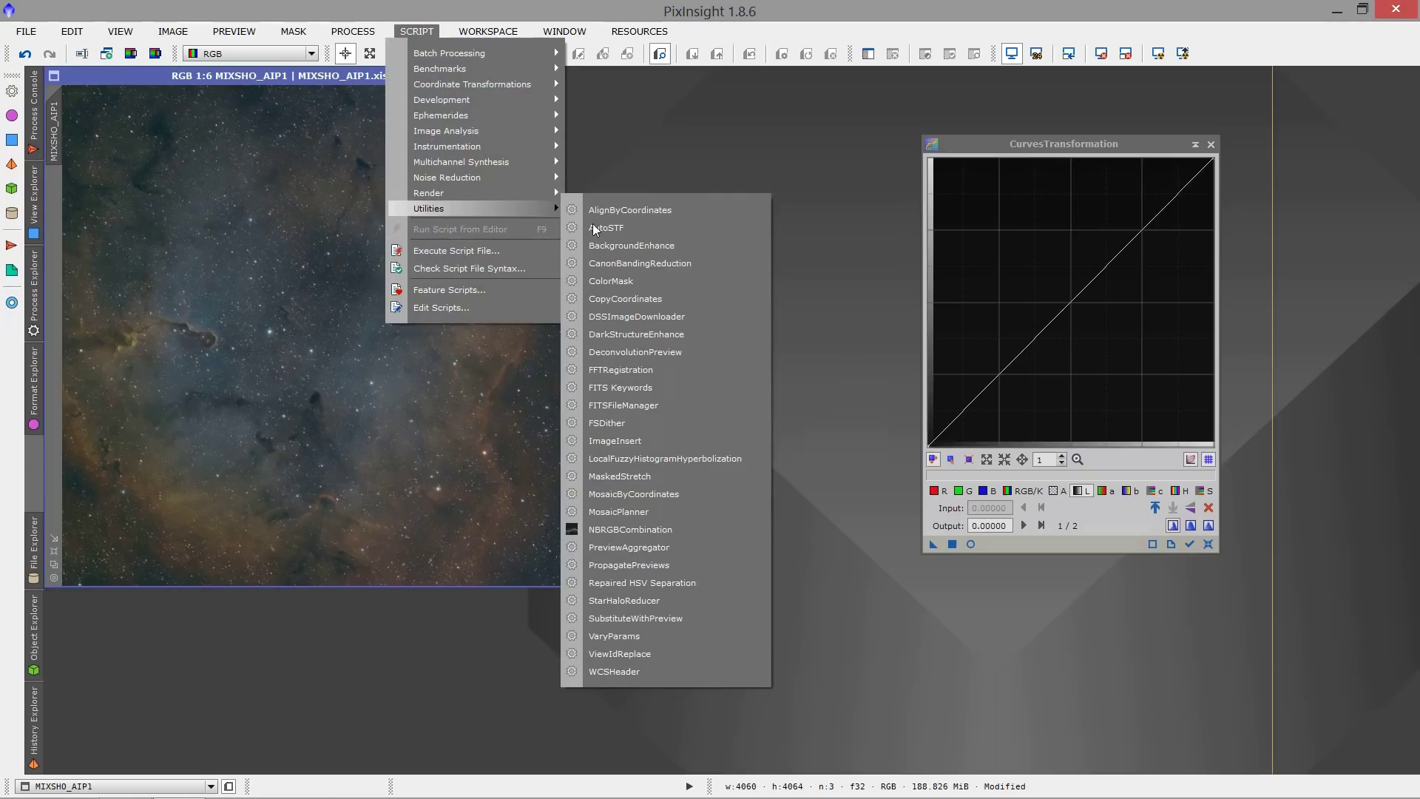
left_click(656, 283)
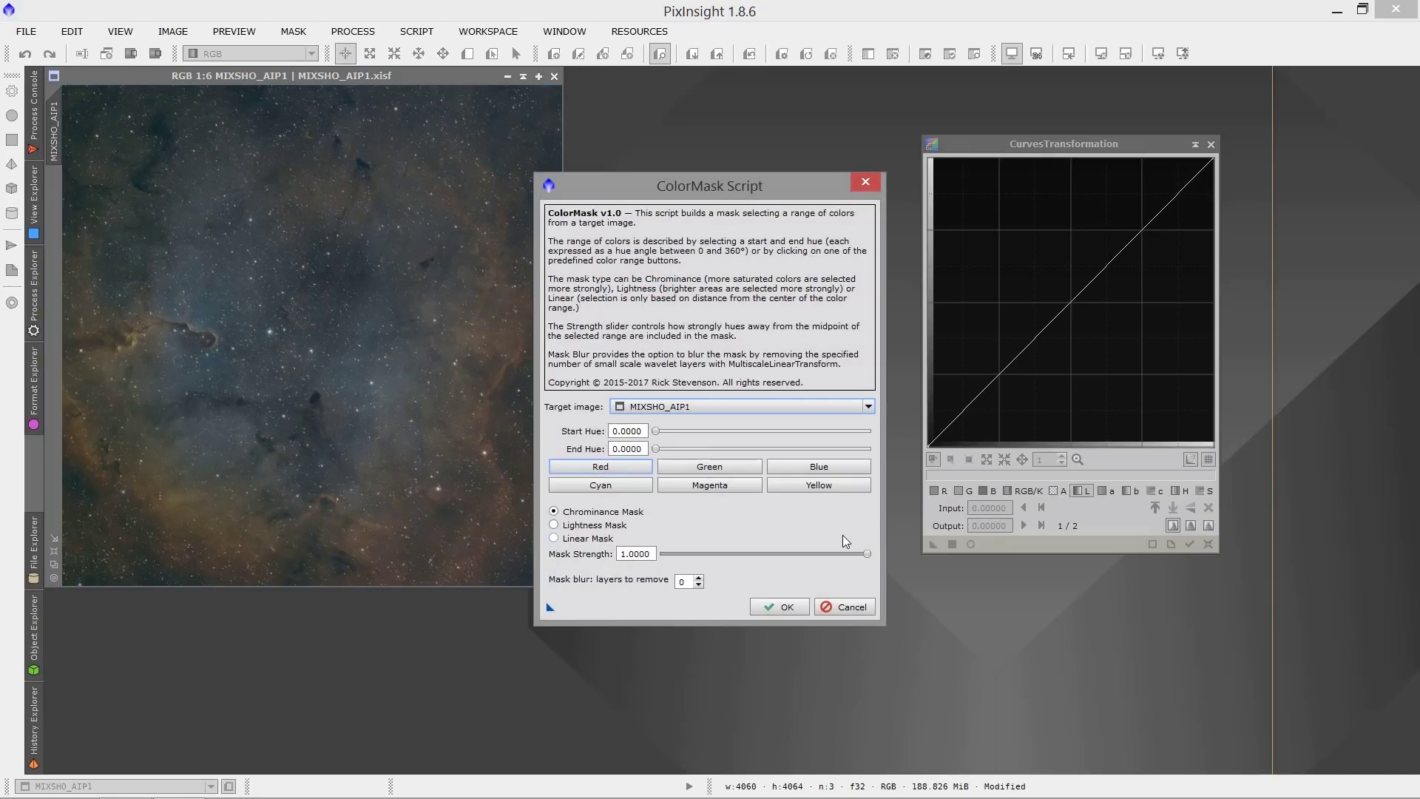
left_click(817, 465)
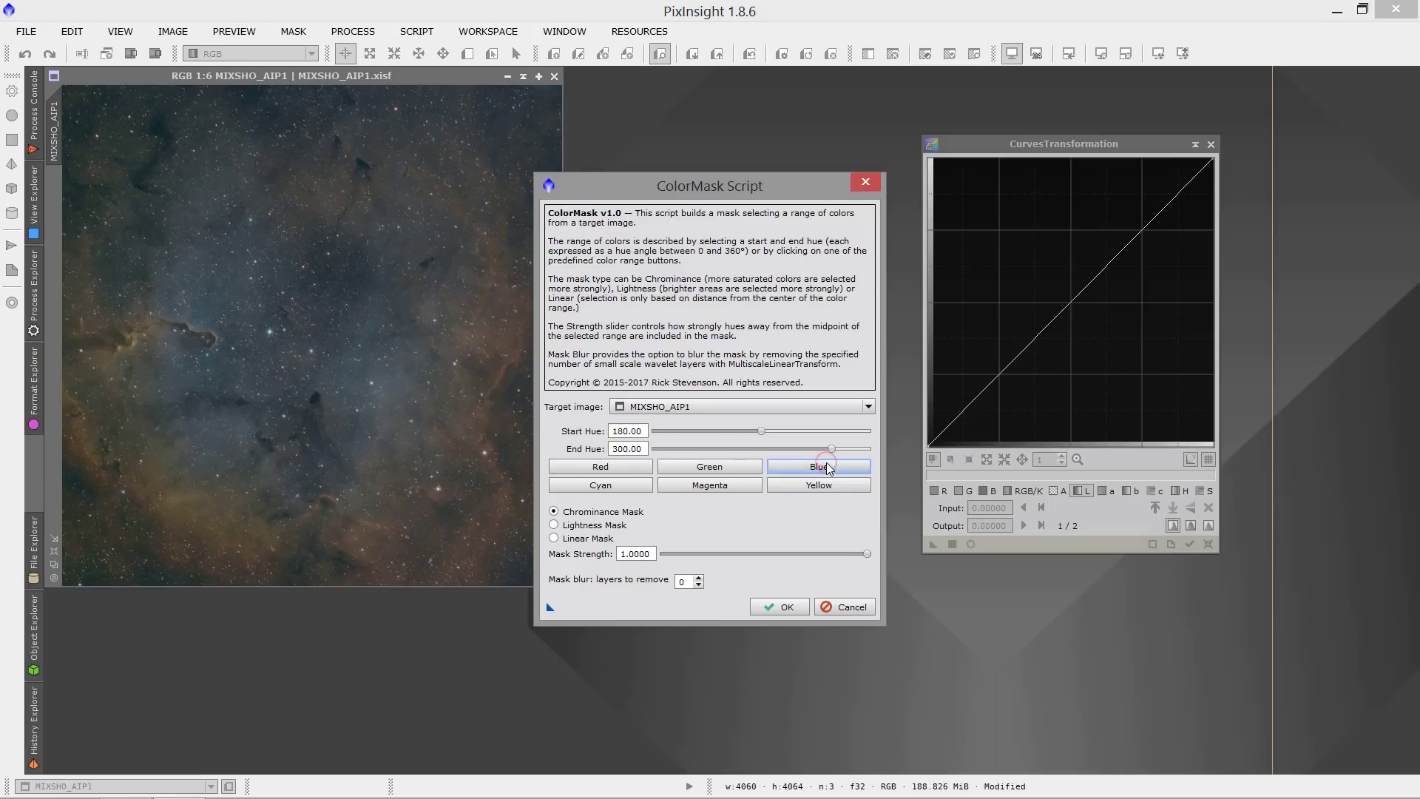
double_click(685, 582)
type("3")
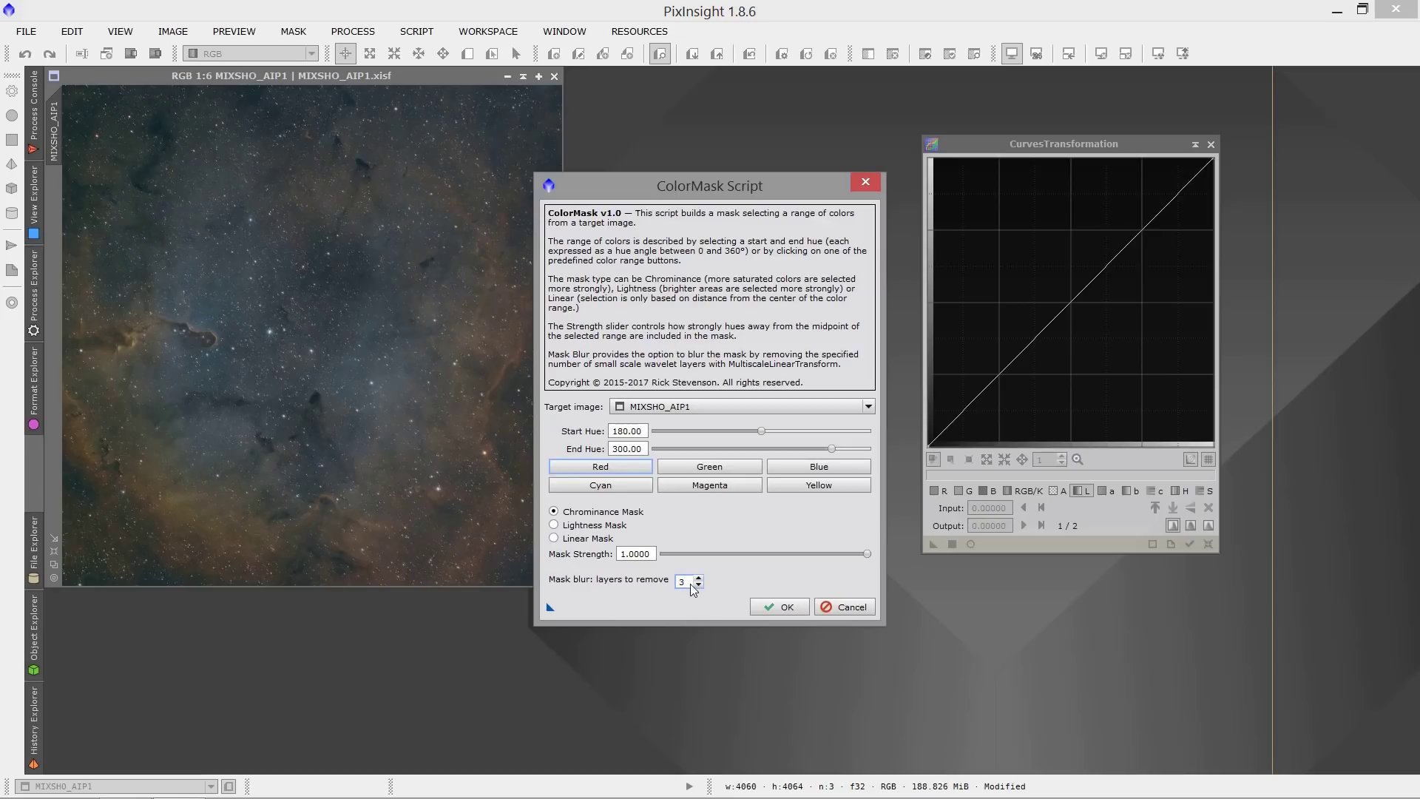
left_click(765, 606)
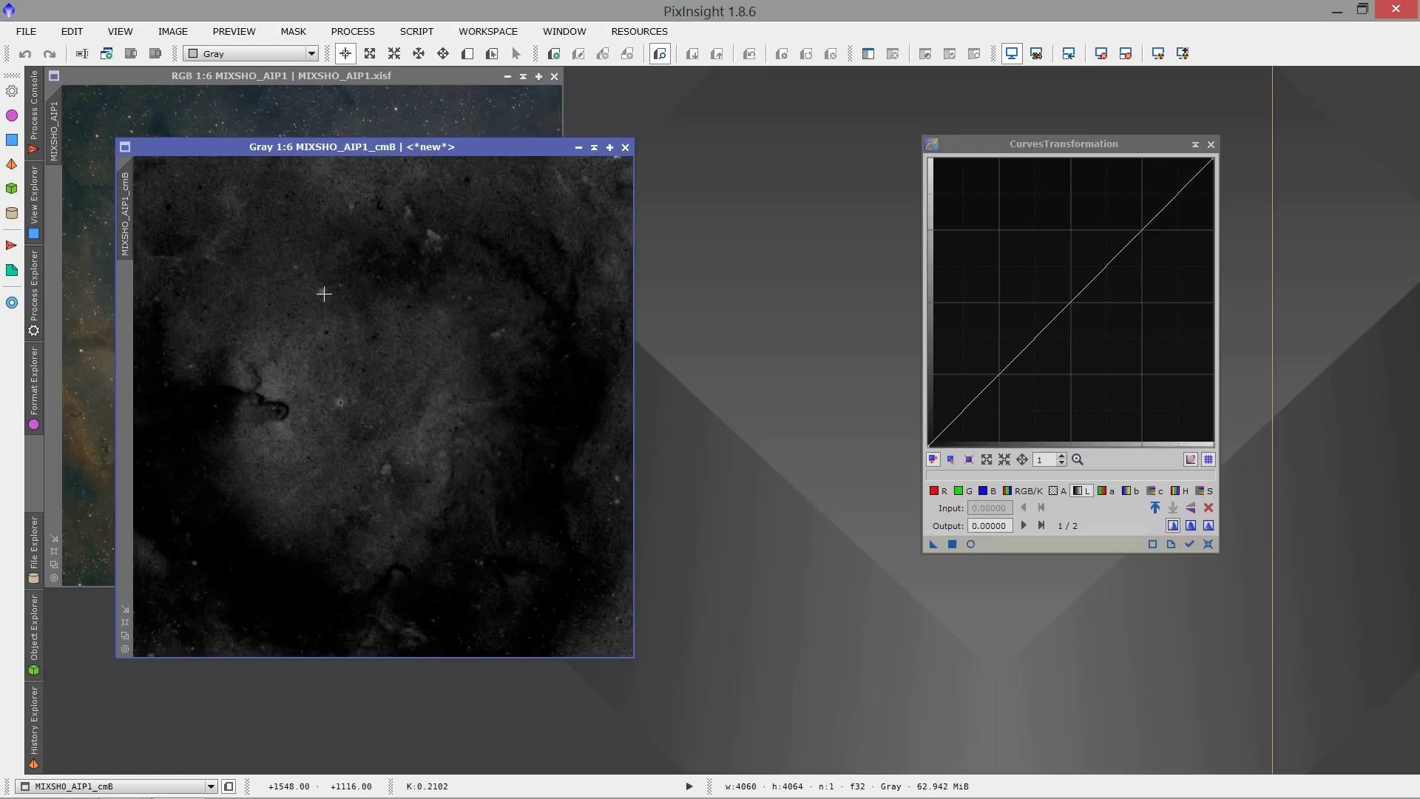
- Apply MIXSHO_AIP1_cmB as the mask of MIXSHO_AIP1 and shade the mask window beside the image
left_click_drag(326, 145, 614, 140)
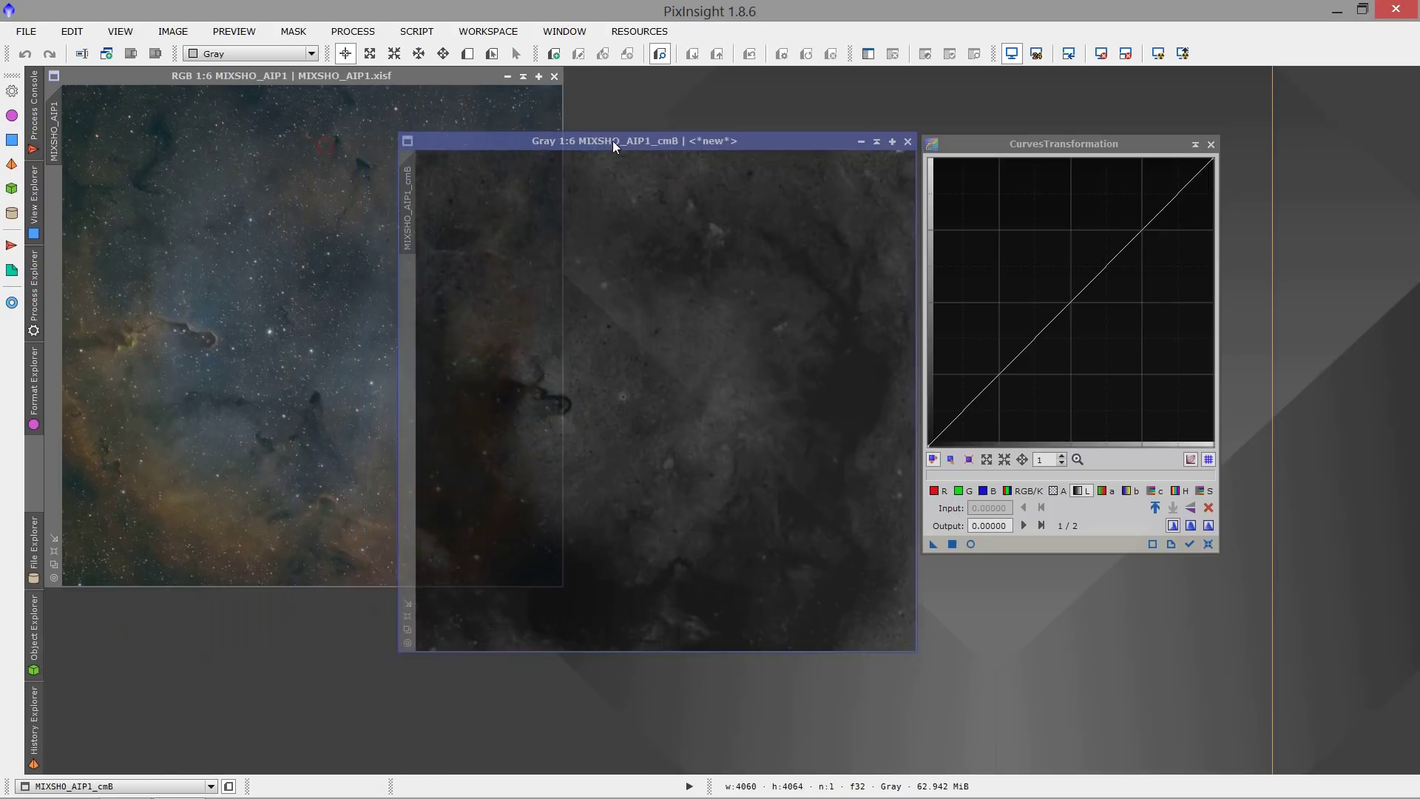
left_click_drag(413, 209, 55, 248)
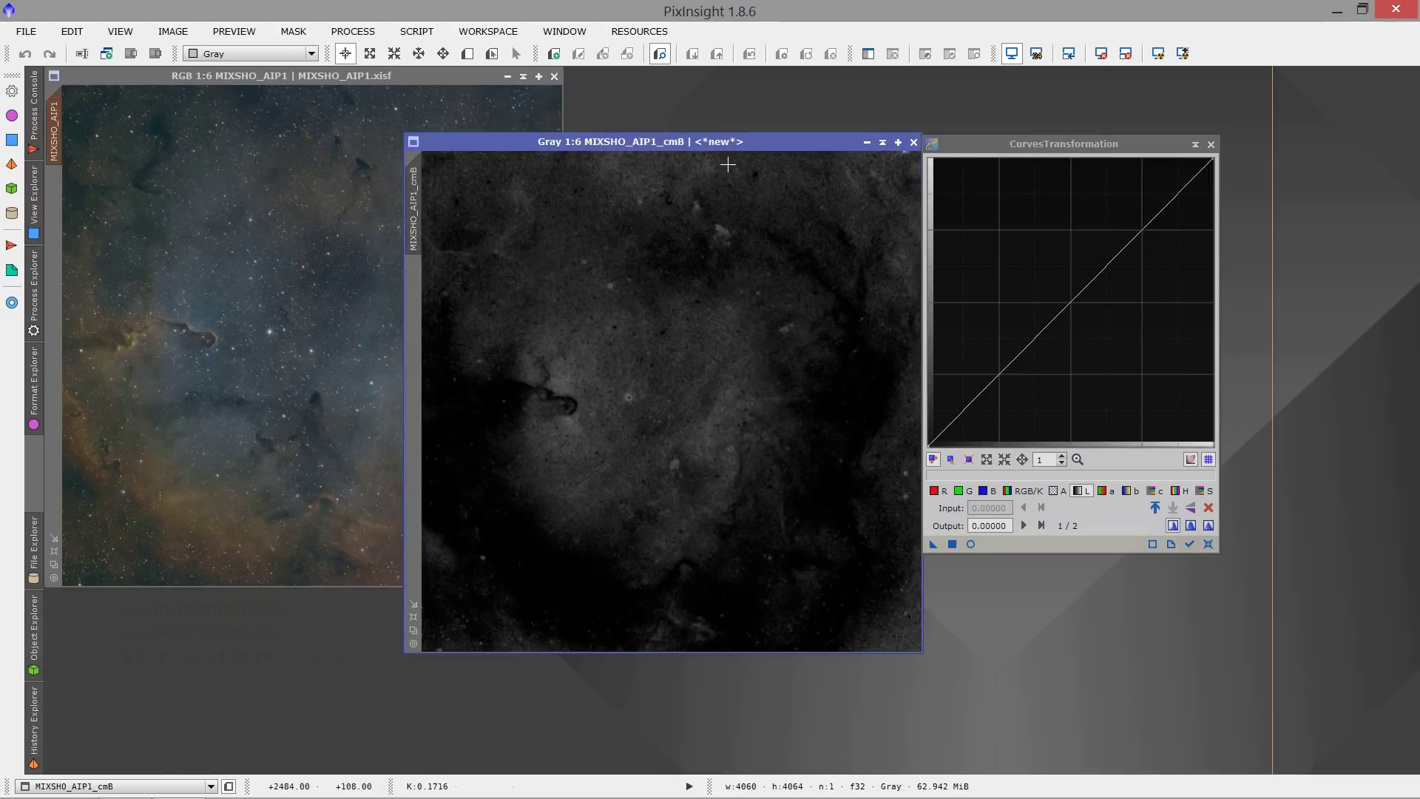
left_click(884, 142)
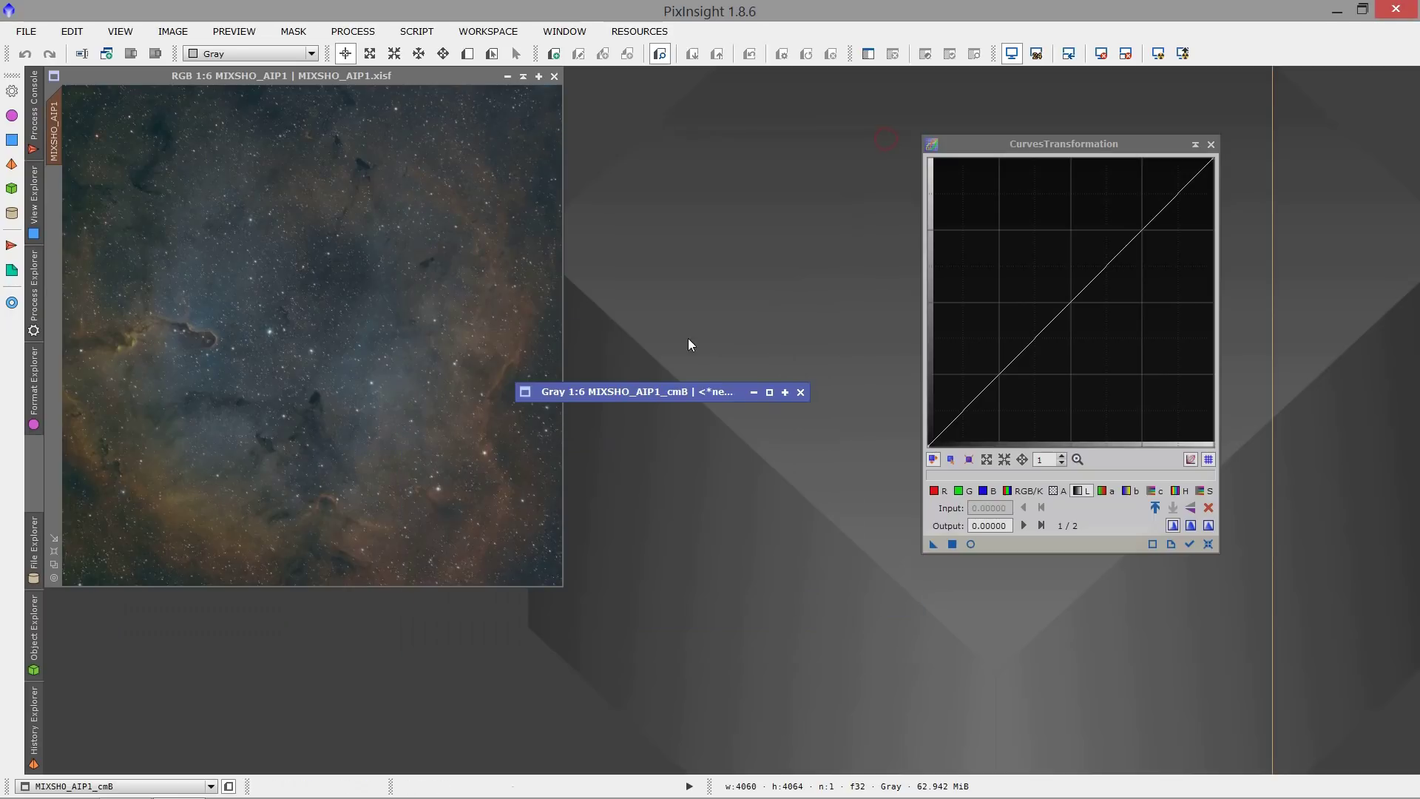
left_click_drag(643, 392, 702, 376)
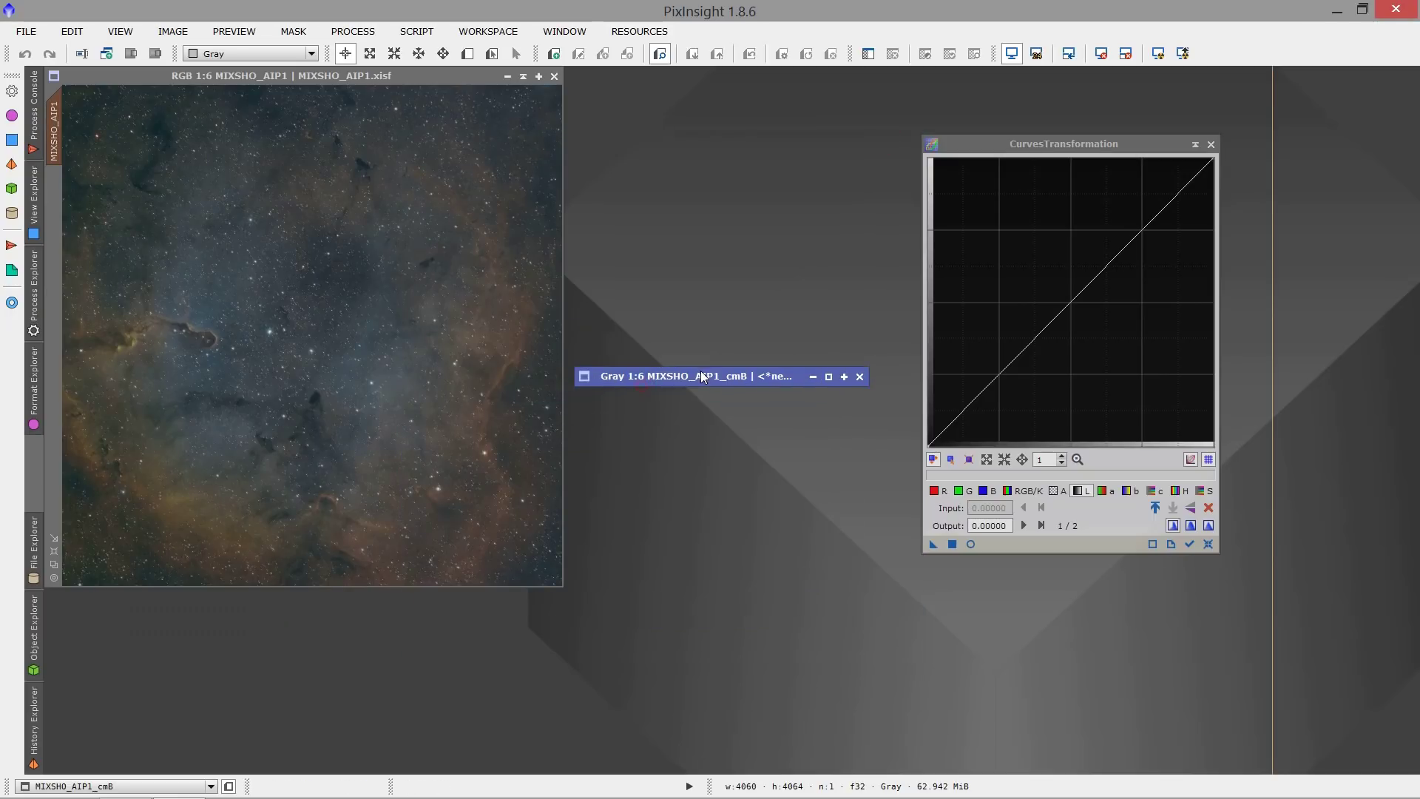
- With the real-time preview on, raise the blue curve with a point near 0.300, 0.366 and compare the preview
left_click(444, 395)
left_click(971, 544)
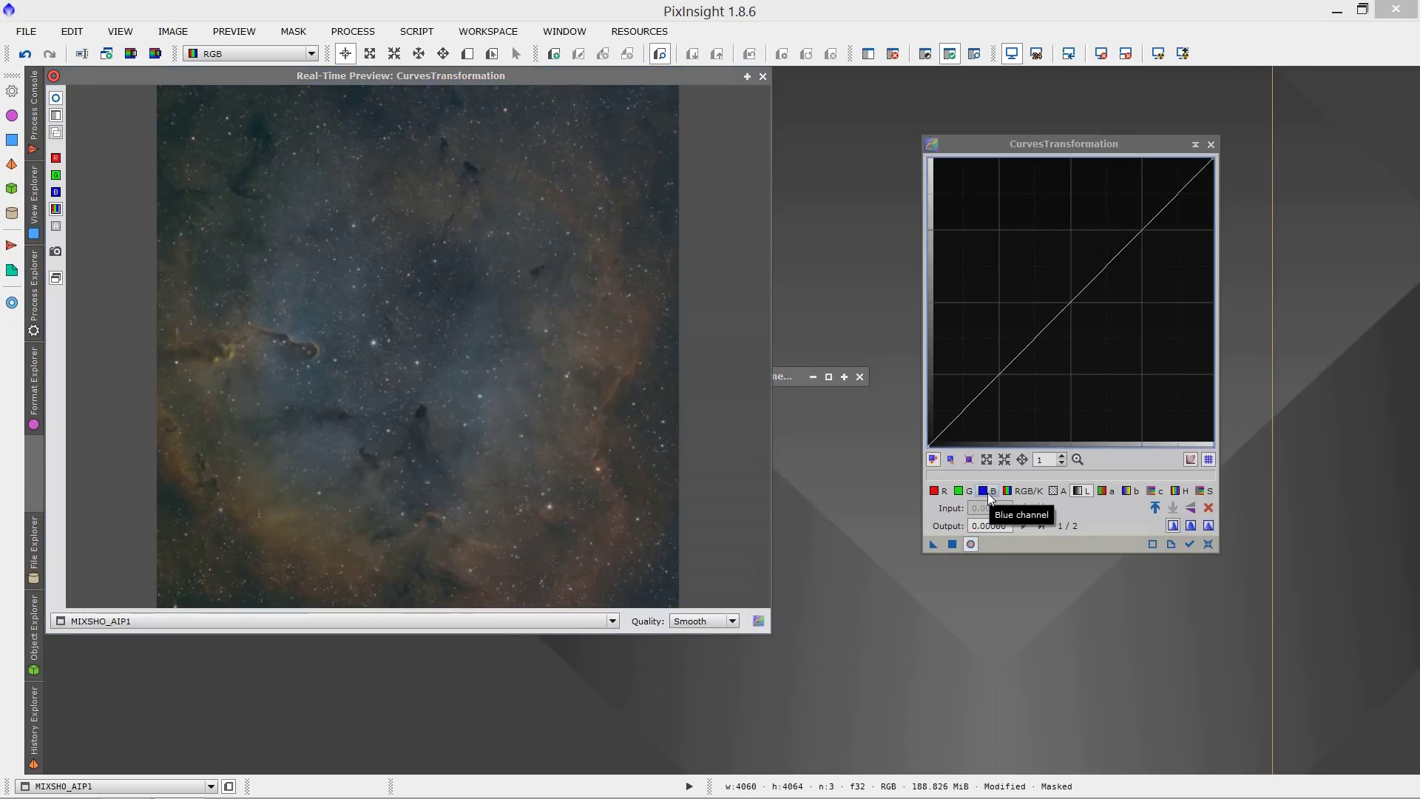
left_click(988, 493)
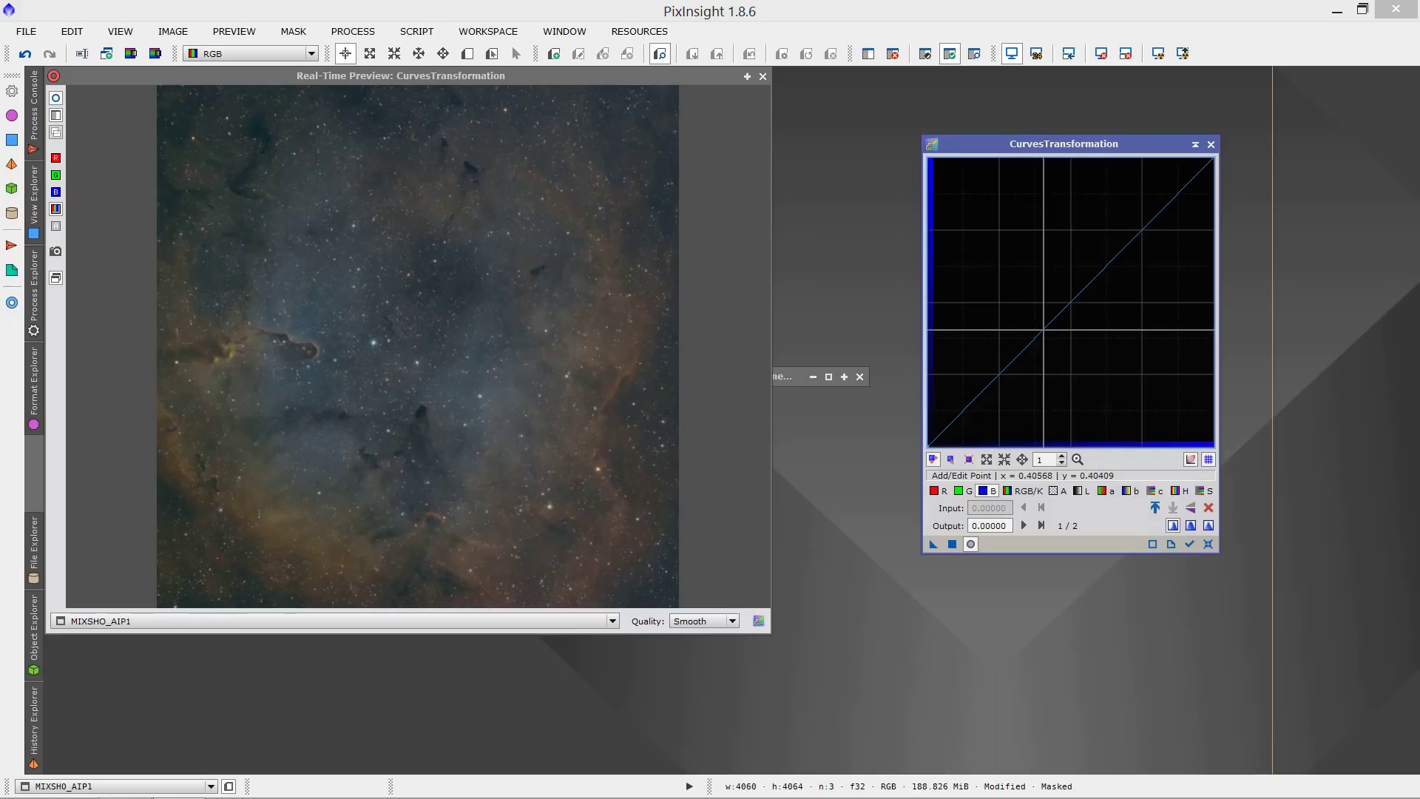
left_click(1023, 347)
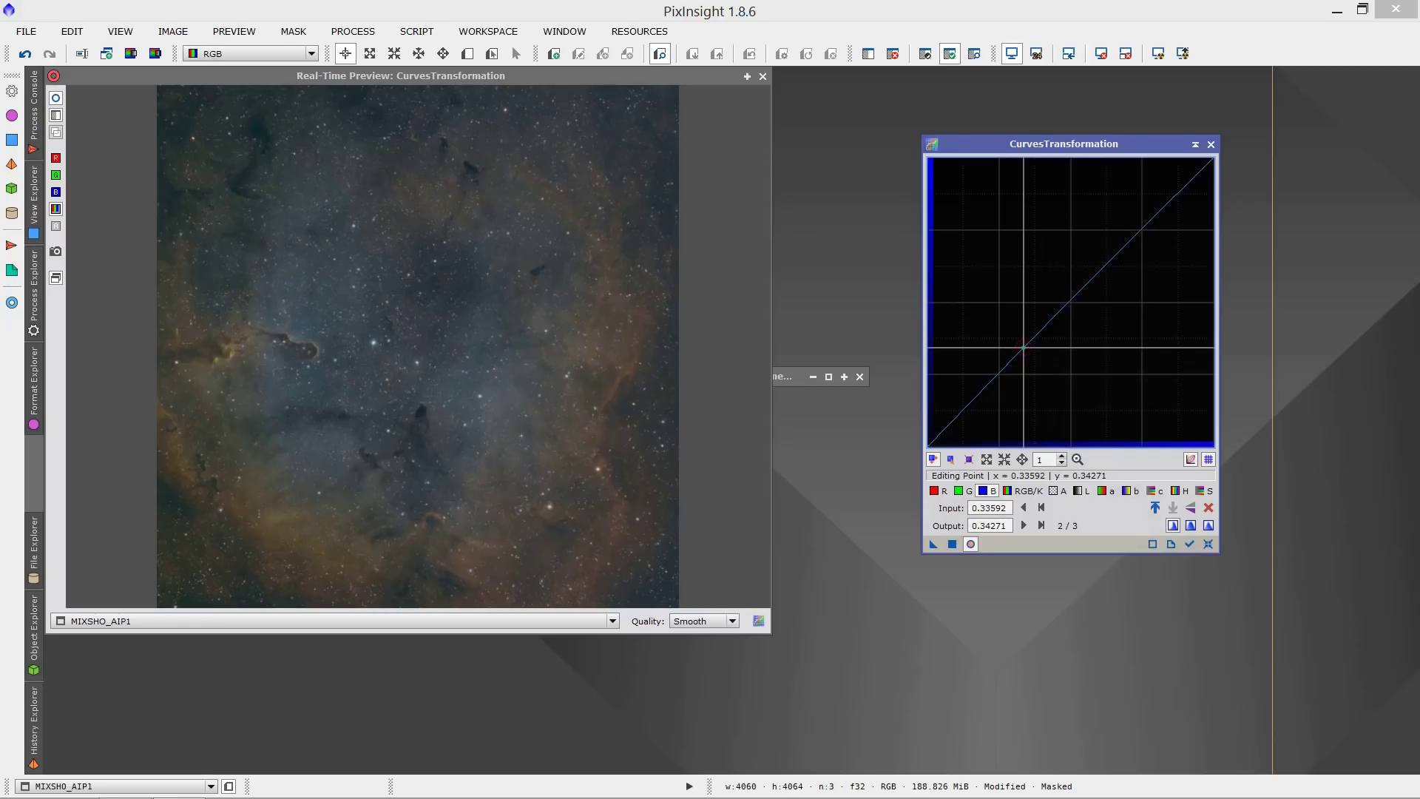
left_click_drag(1024, 347, 1014, 341)
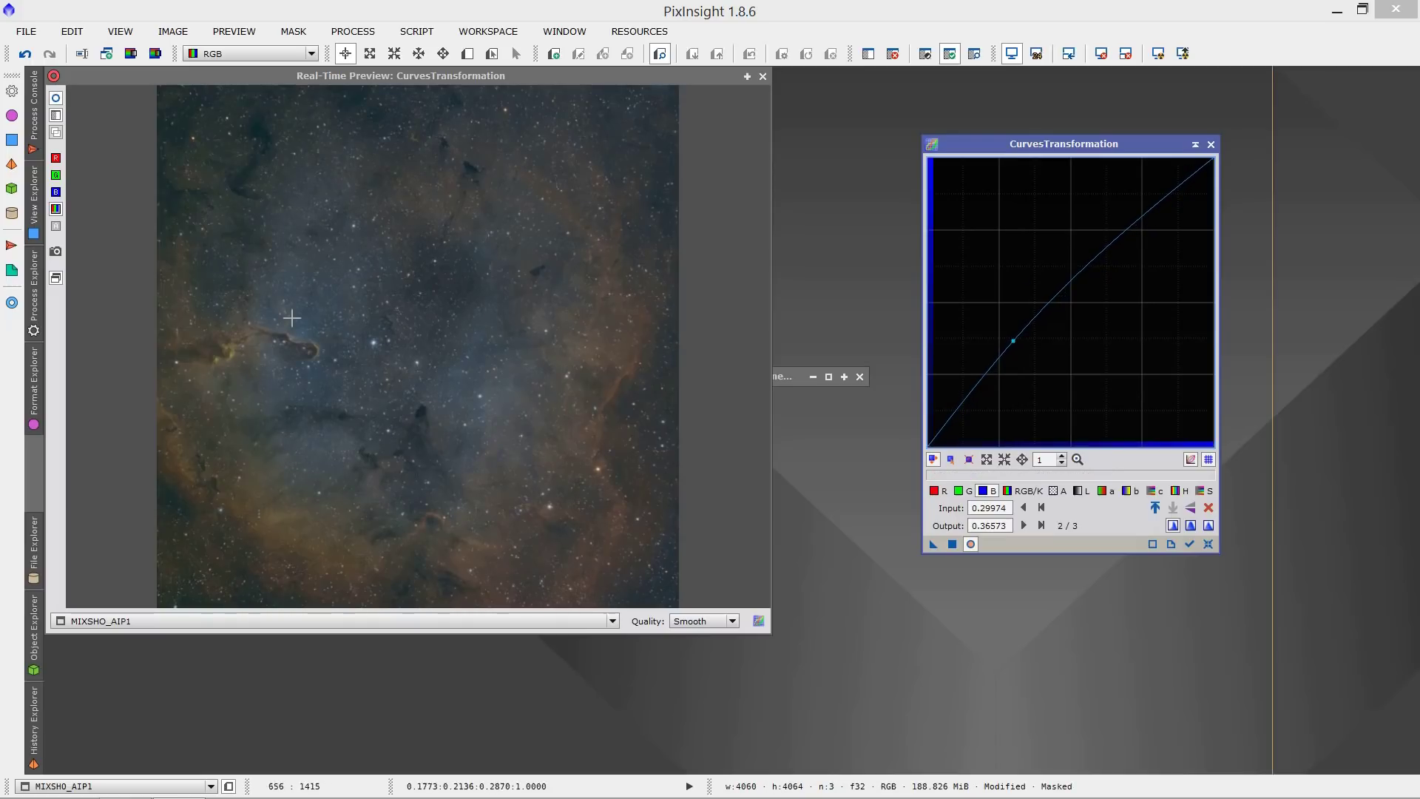
left_click(57, 101)
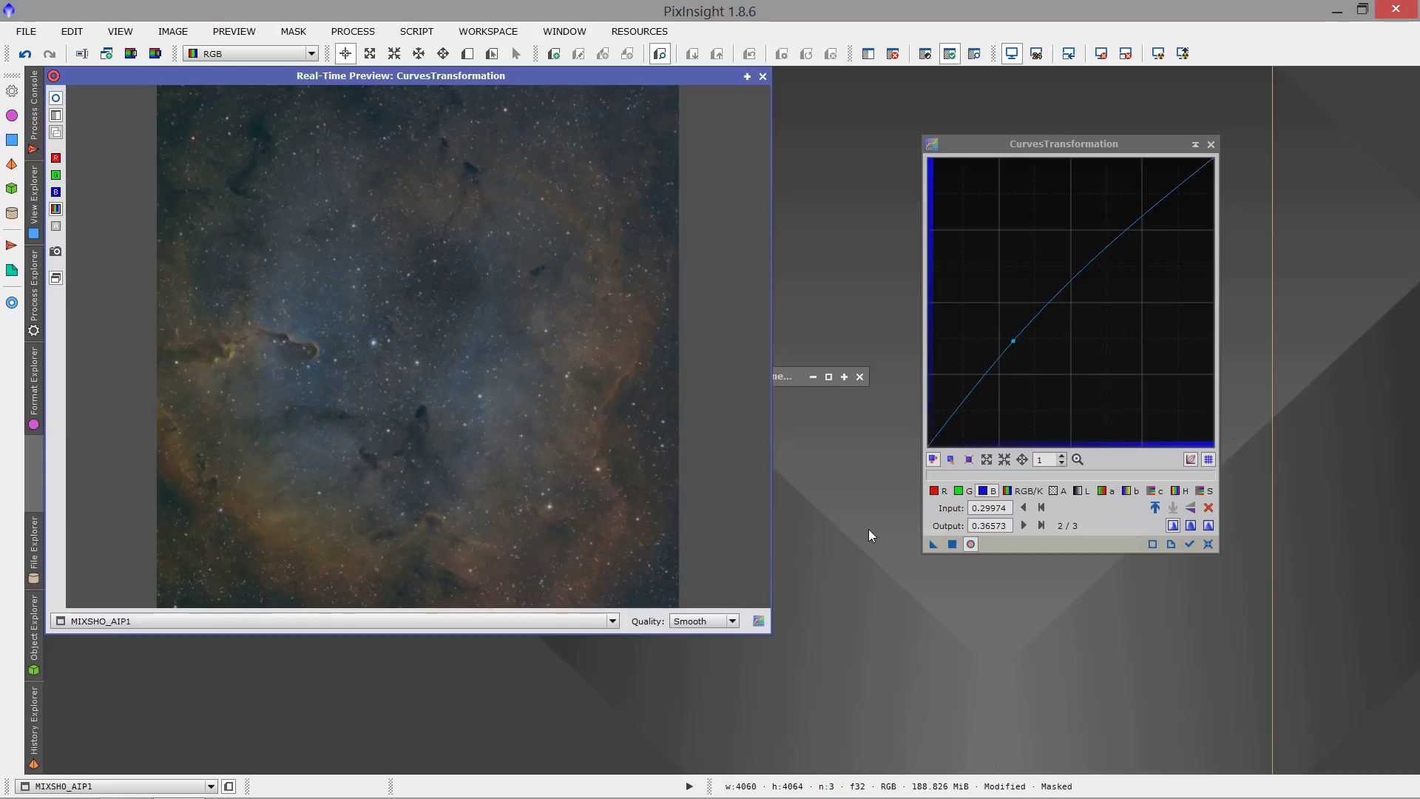
- Lower the red curve with a point near 0.398, 0.348, compare the preview, and apply the curves to the image
left_click(940, 495)
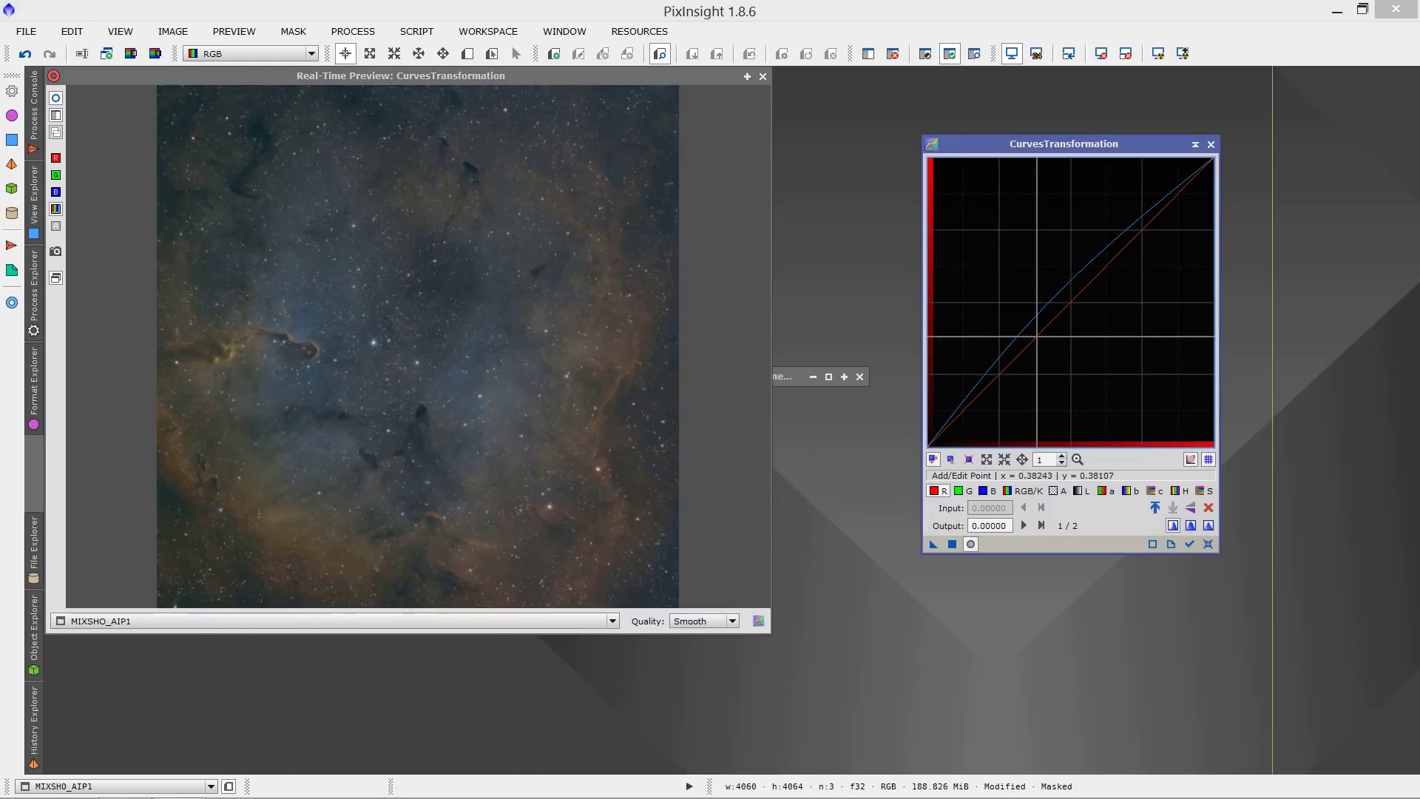
left_click_drag(1037, 337, 1042, 346)
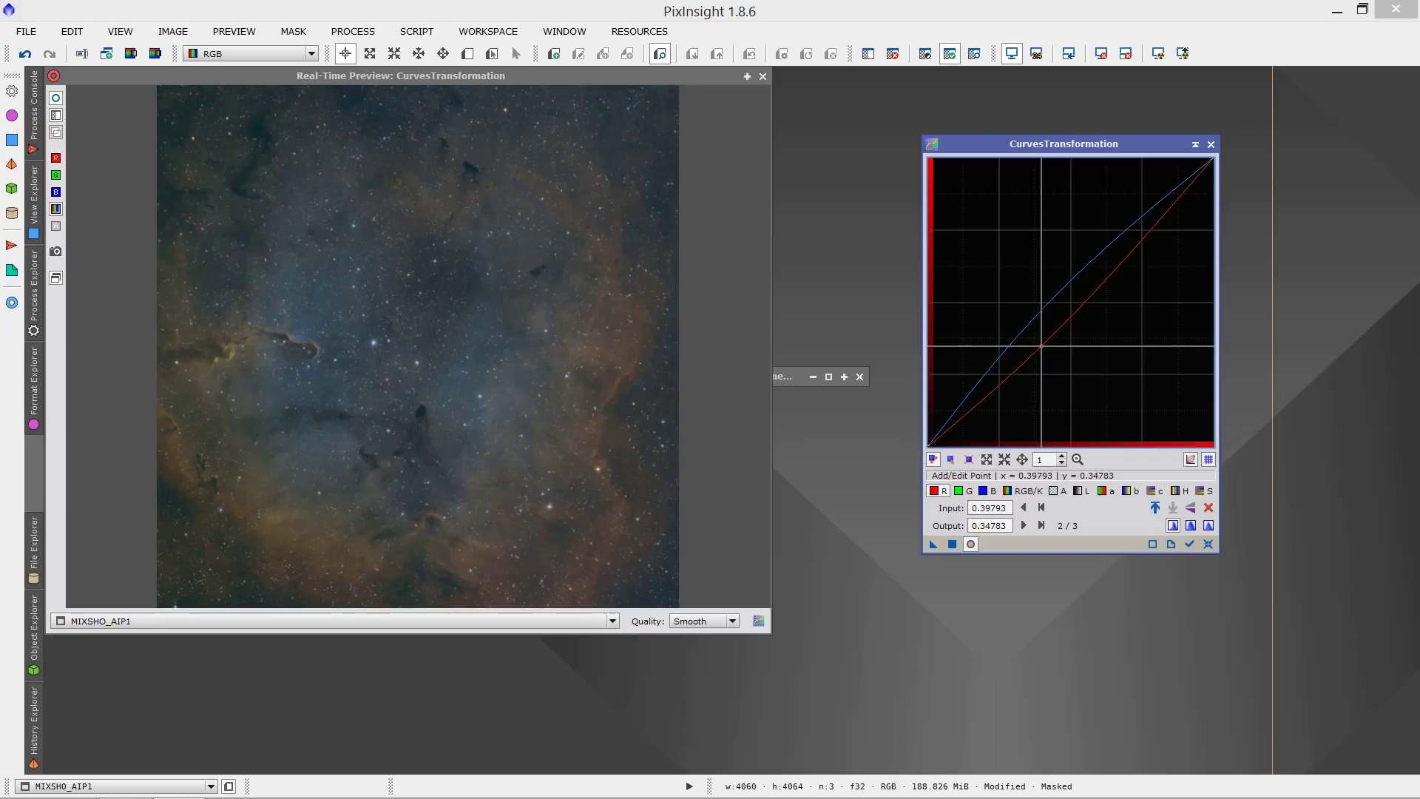
left_click(60, 96)
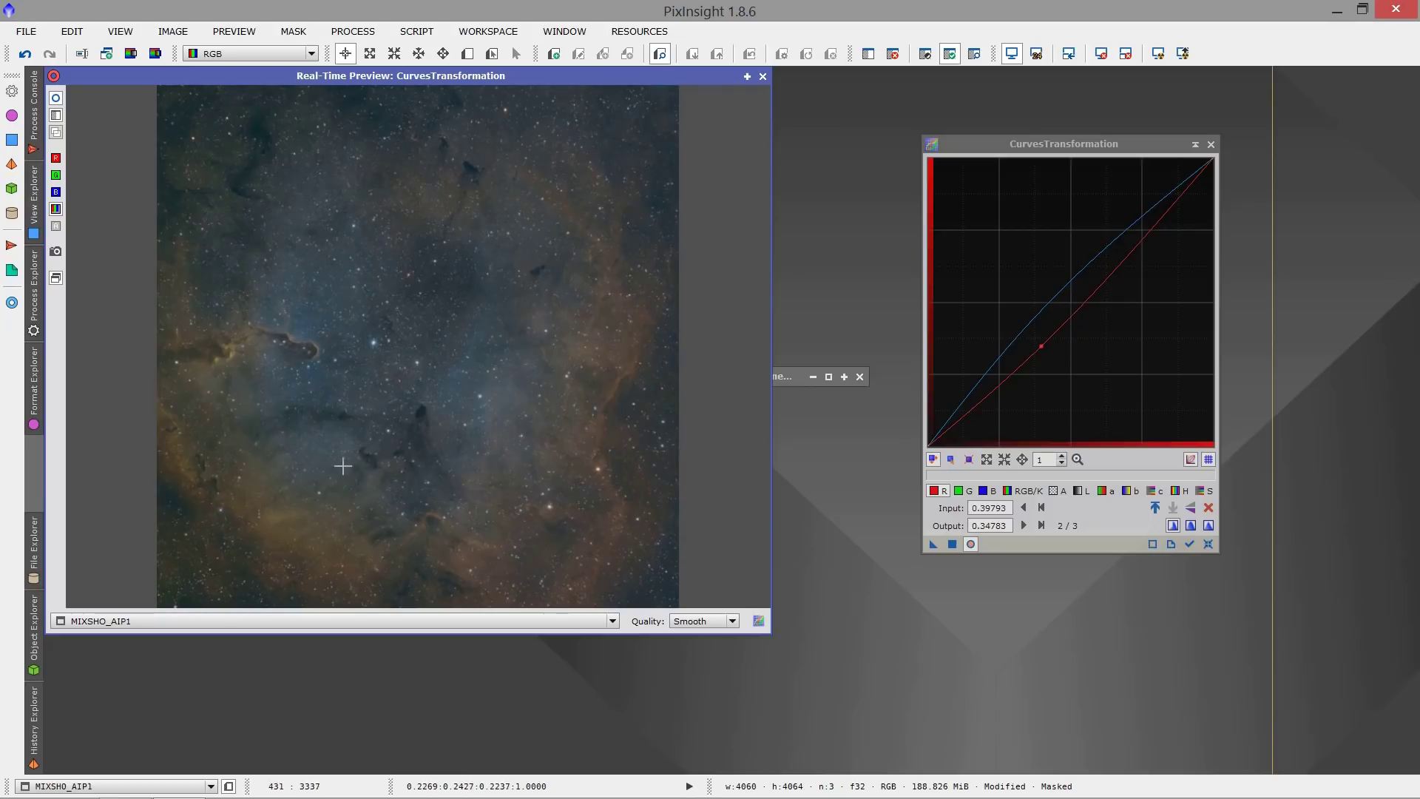
left_click(953, 543)
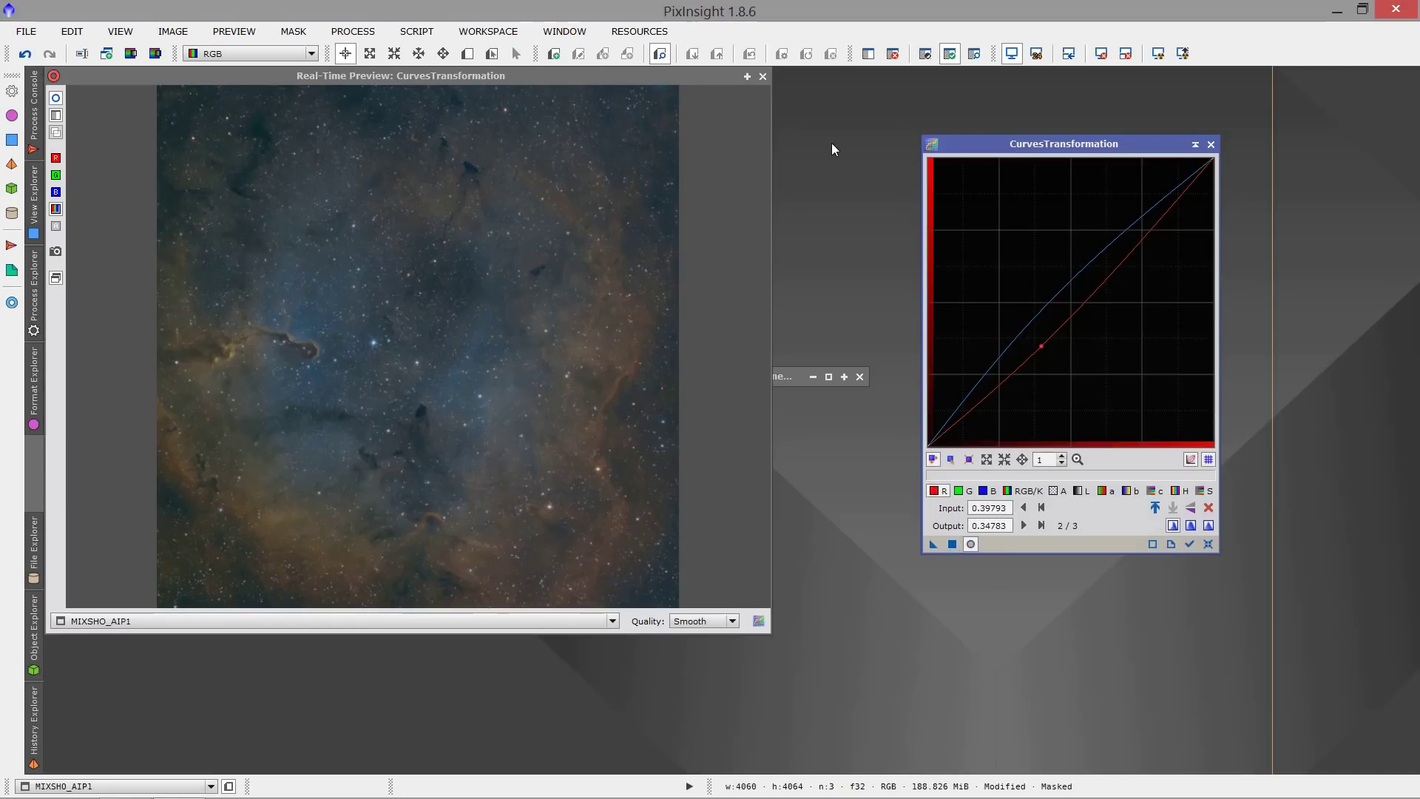
left_click(764, 75)
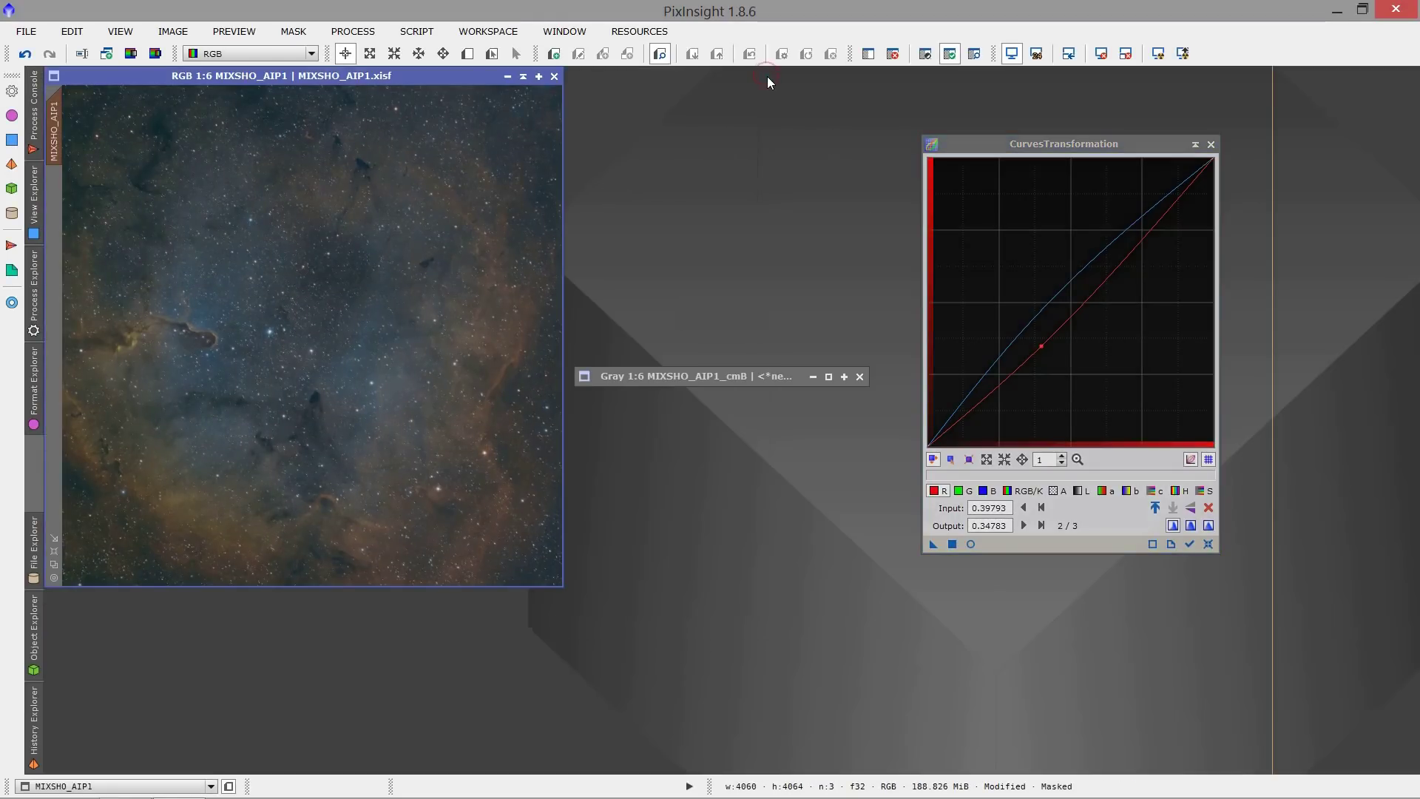
- Close the MIXSHO_AIP1_cmB mask image despite its active mask reference and reset the curves
left_click(860, 377)
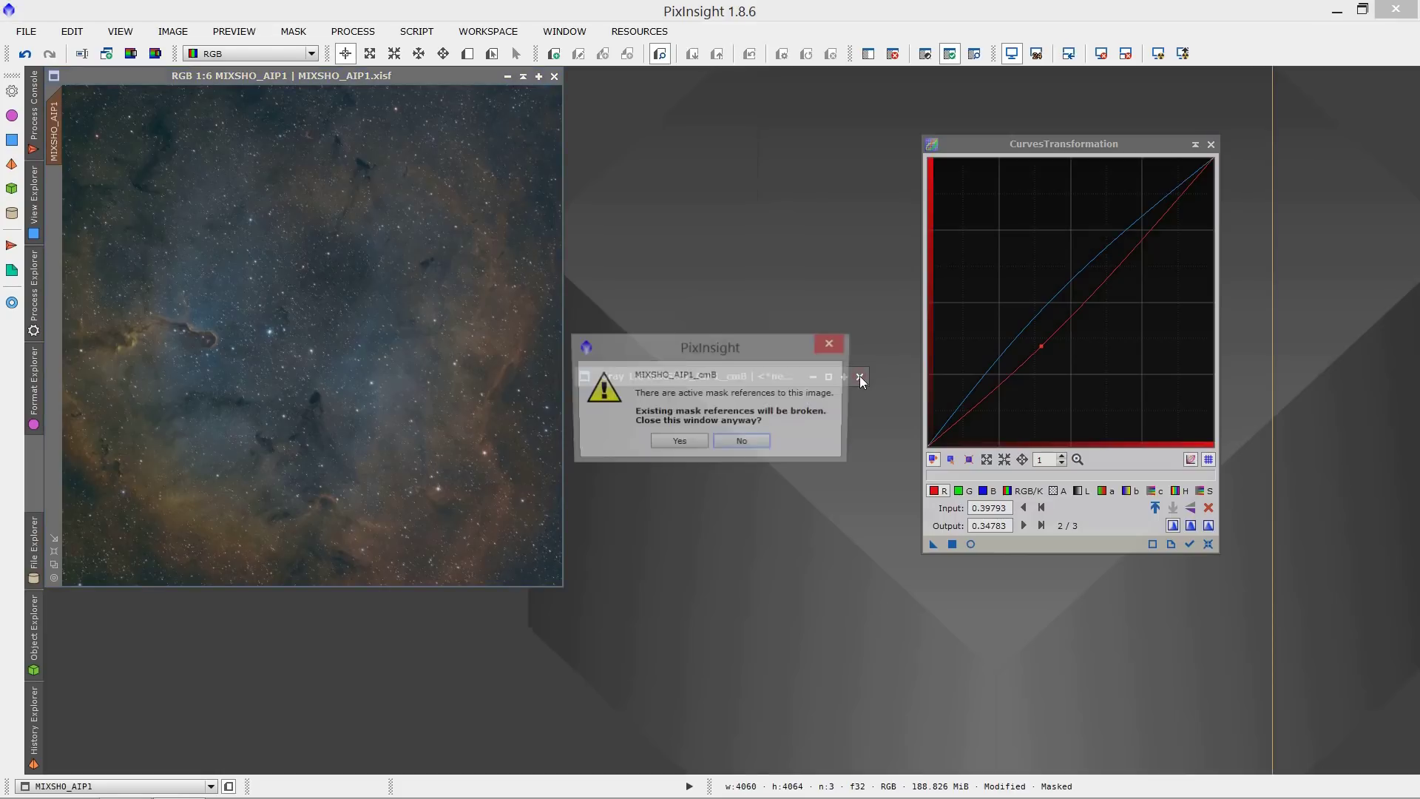
left_click(690, 446)
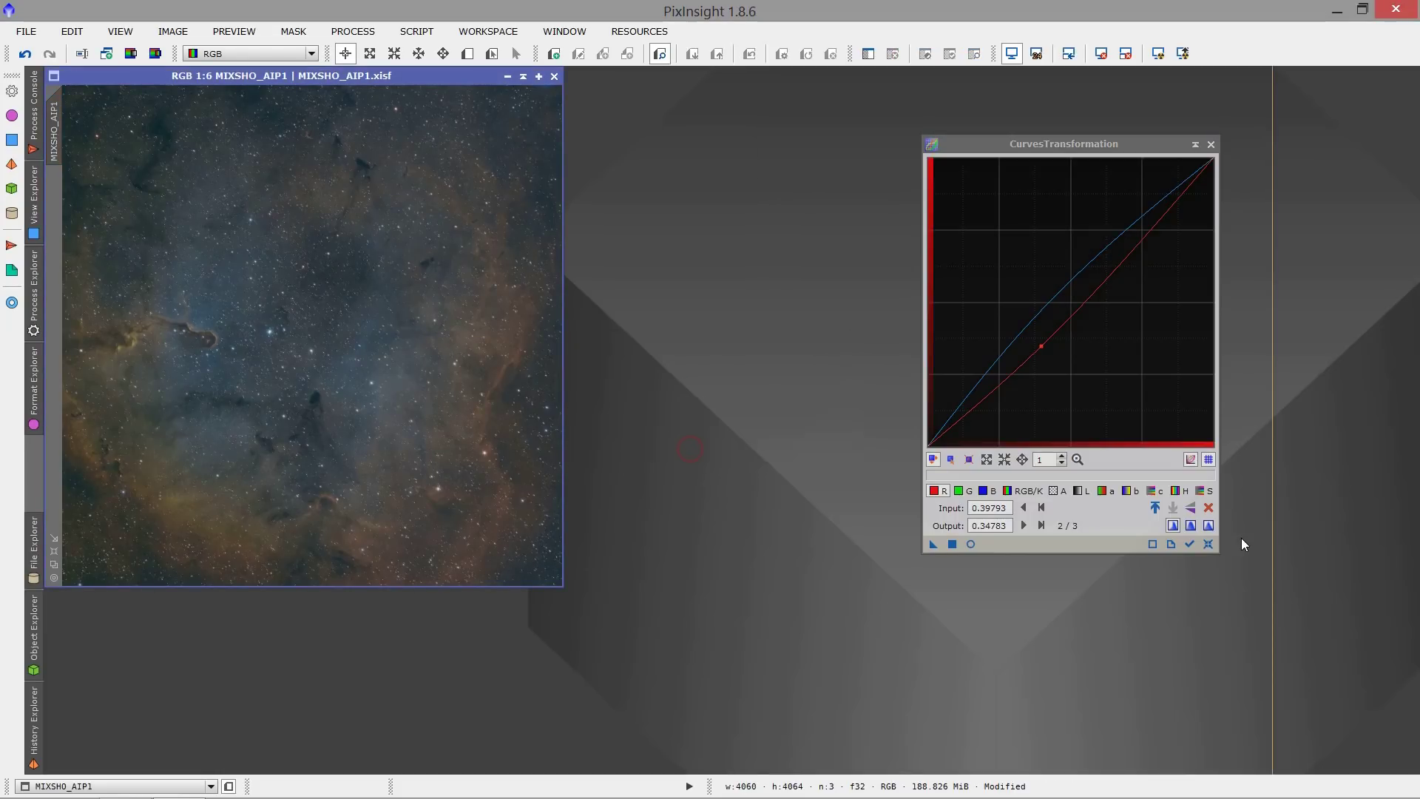
left_click(1208, 545)
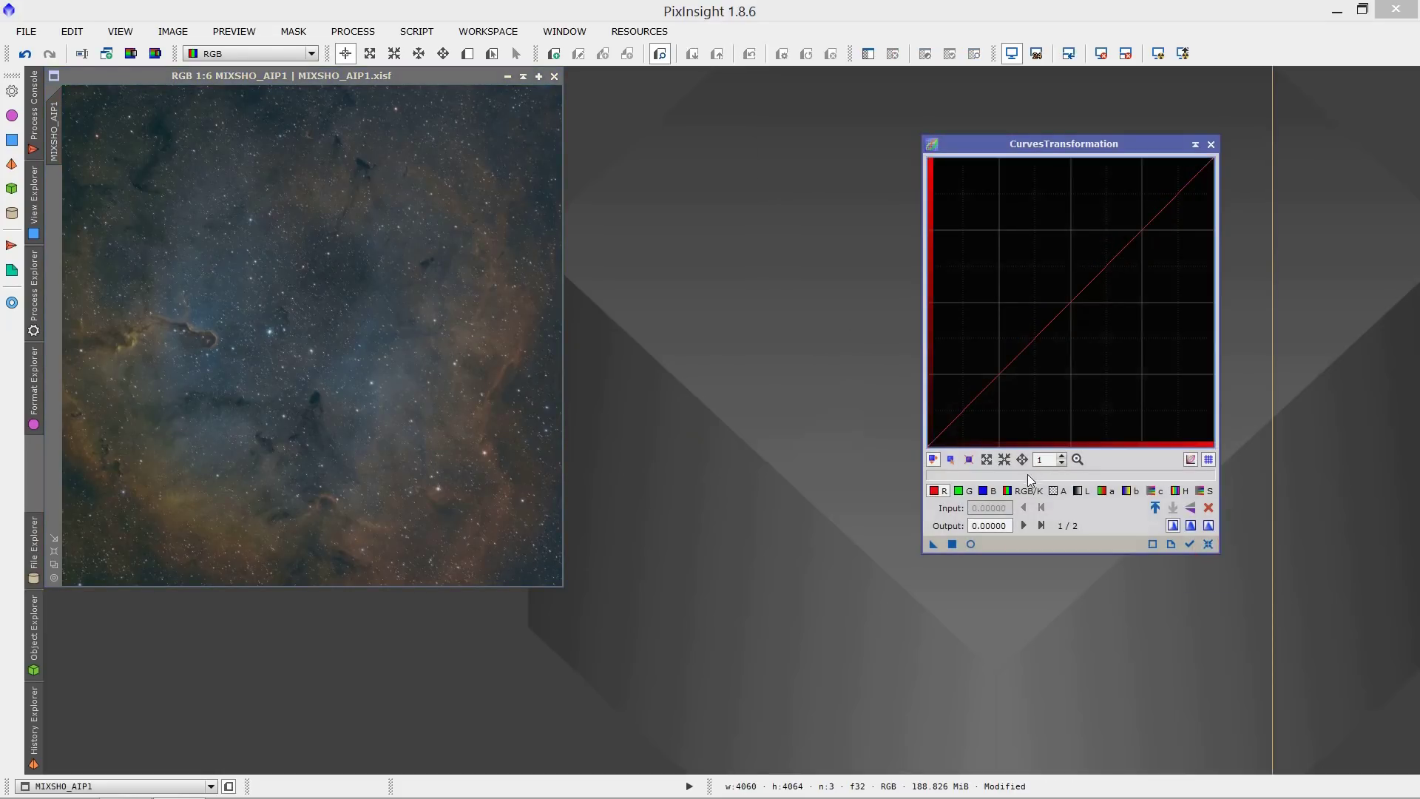
- On the combined RGB/K curve, add points near 0.227, 0.230 and 0.455, 0.445, and turn on the real-time preview
left_click(1024, 494)
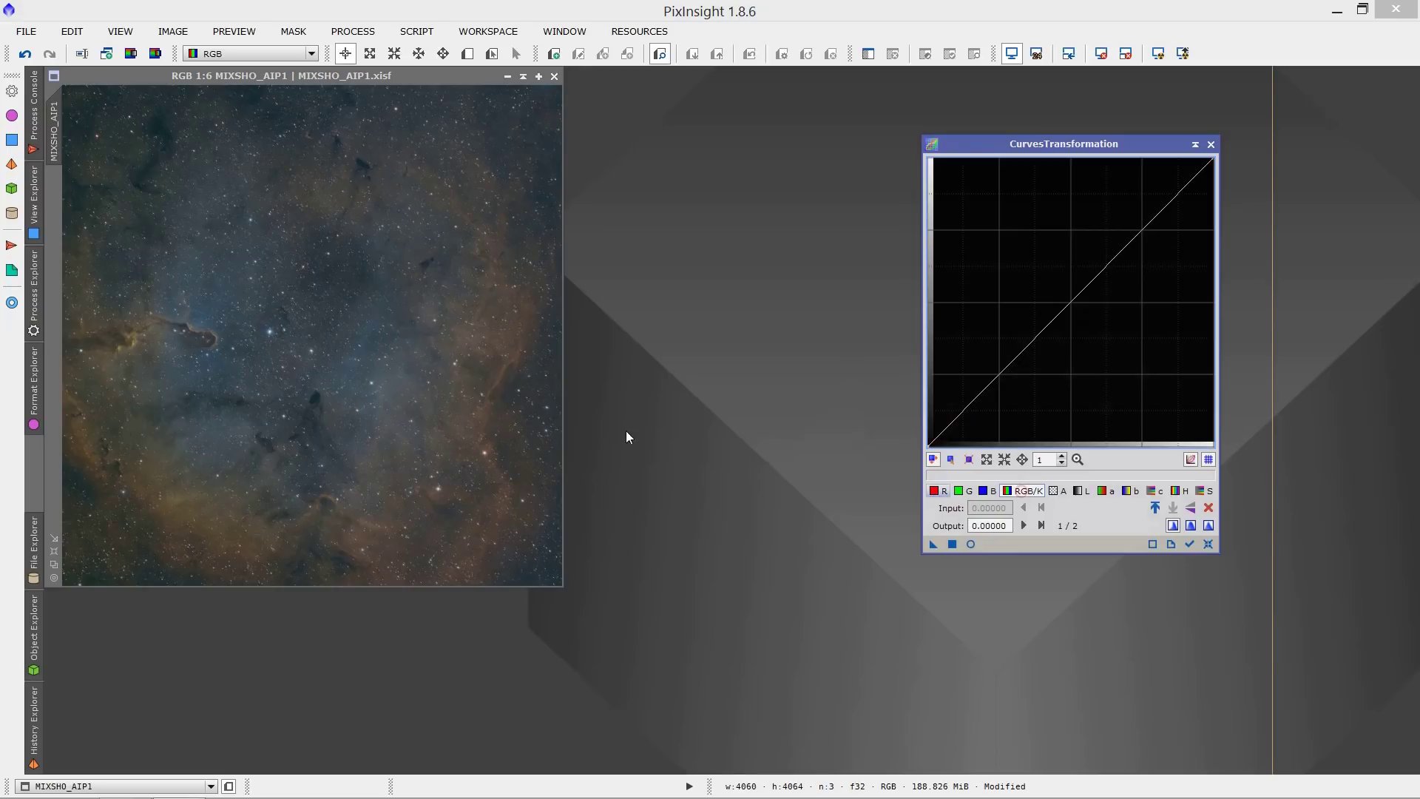
left_click(544, 413)
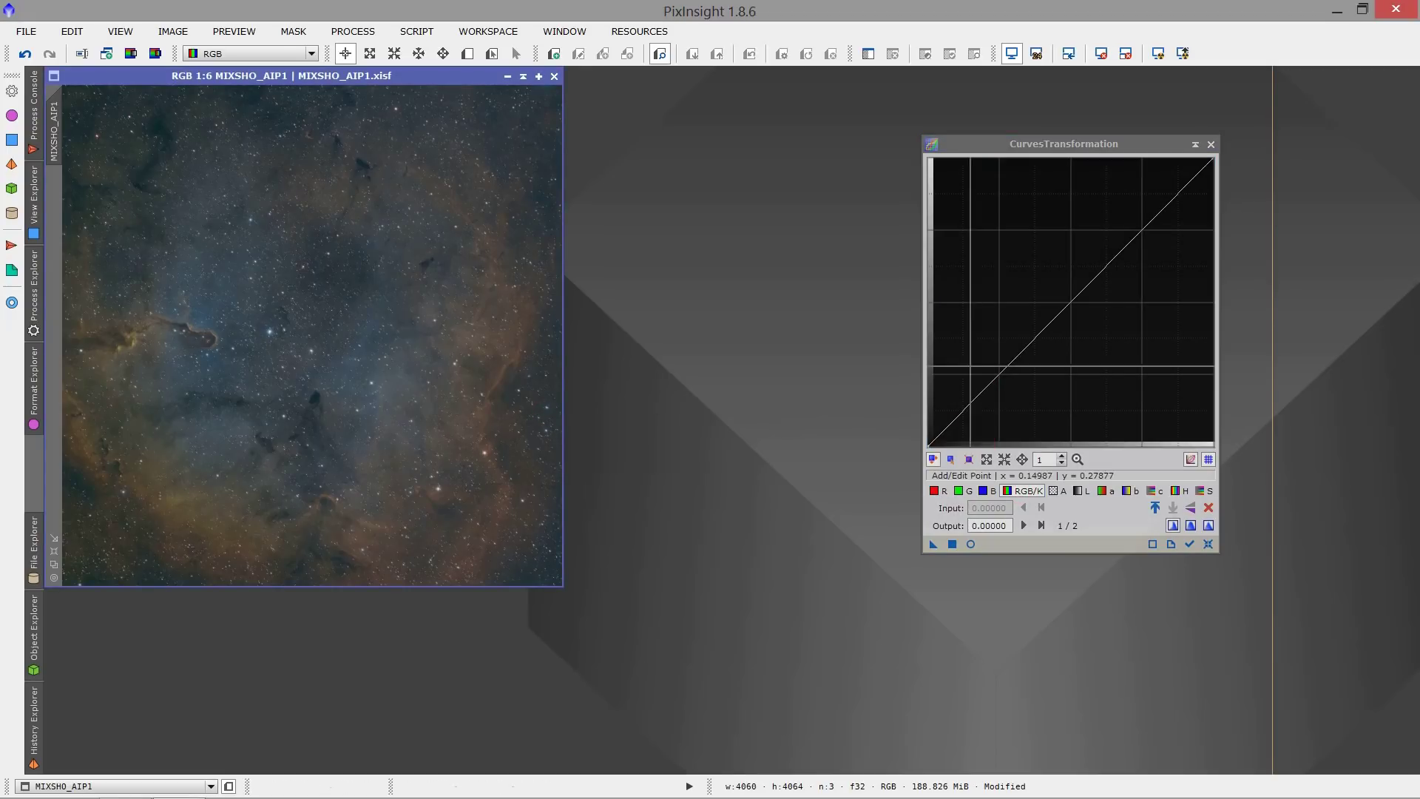
left_click(992, 380)
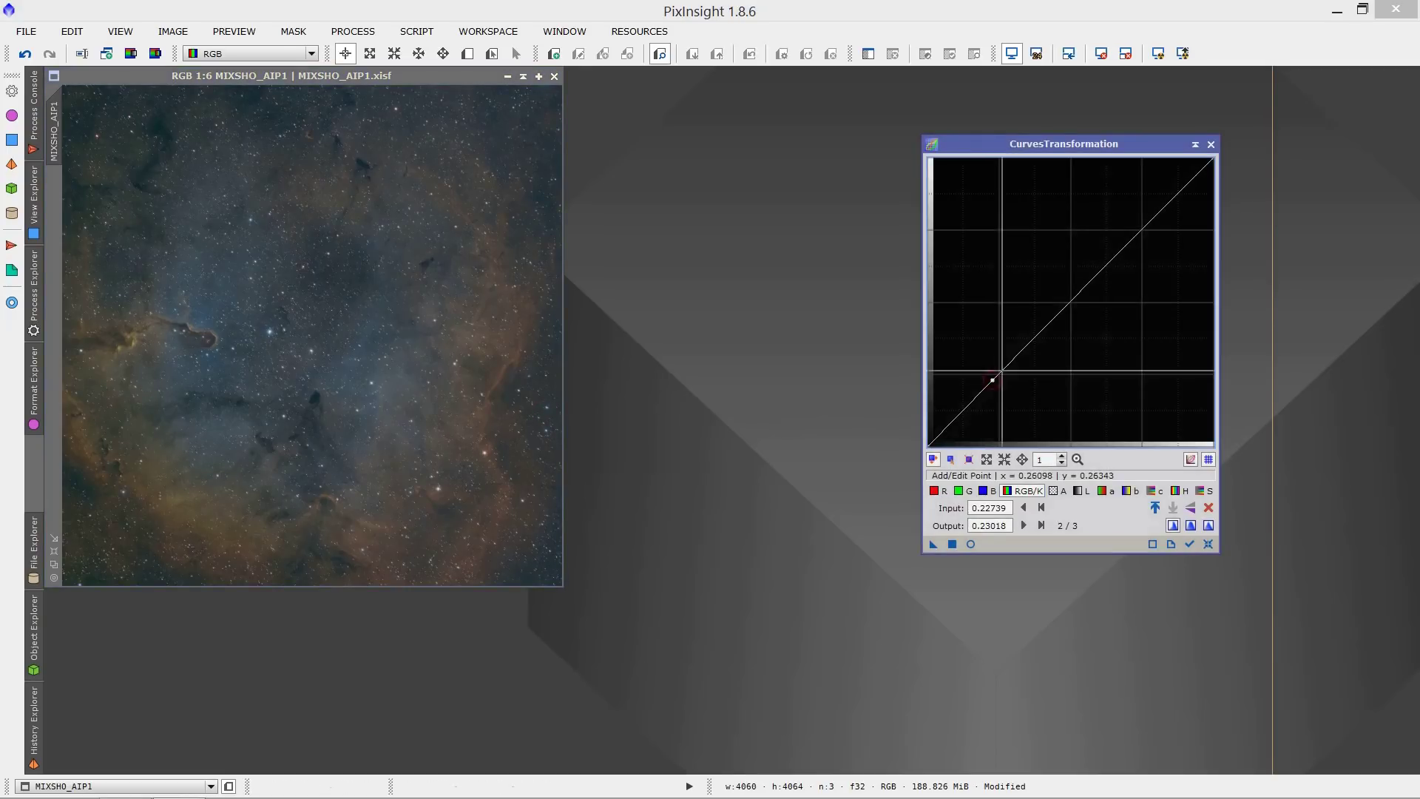
left_click(1058, 318)
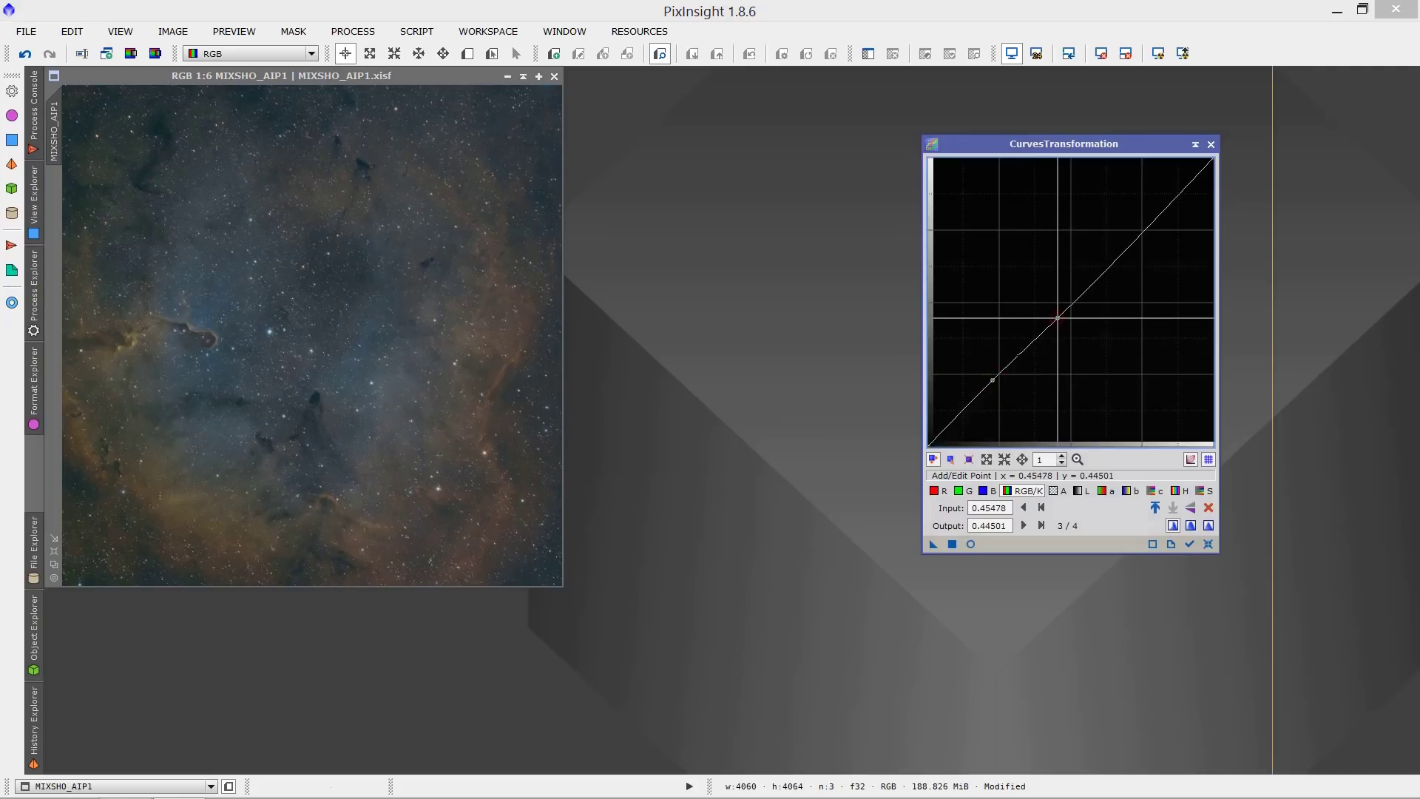
left_click(970, 544)
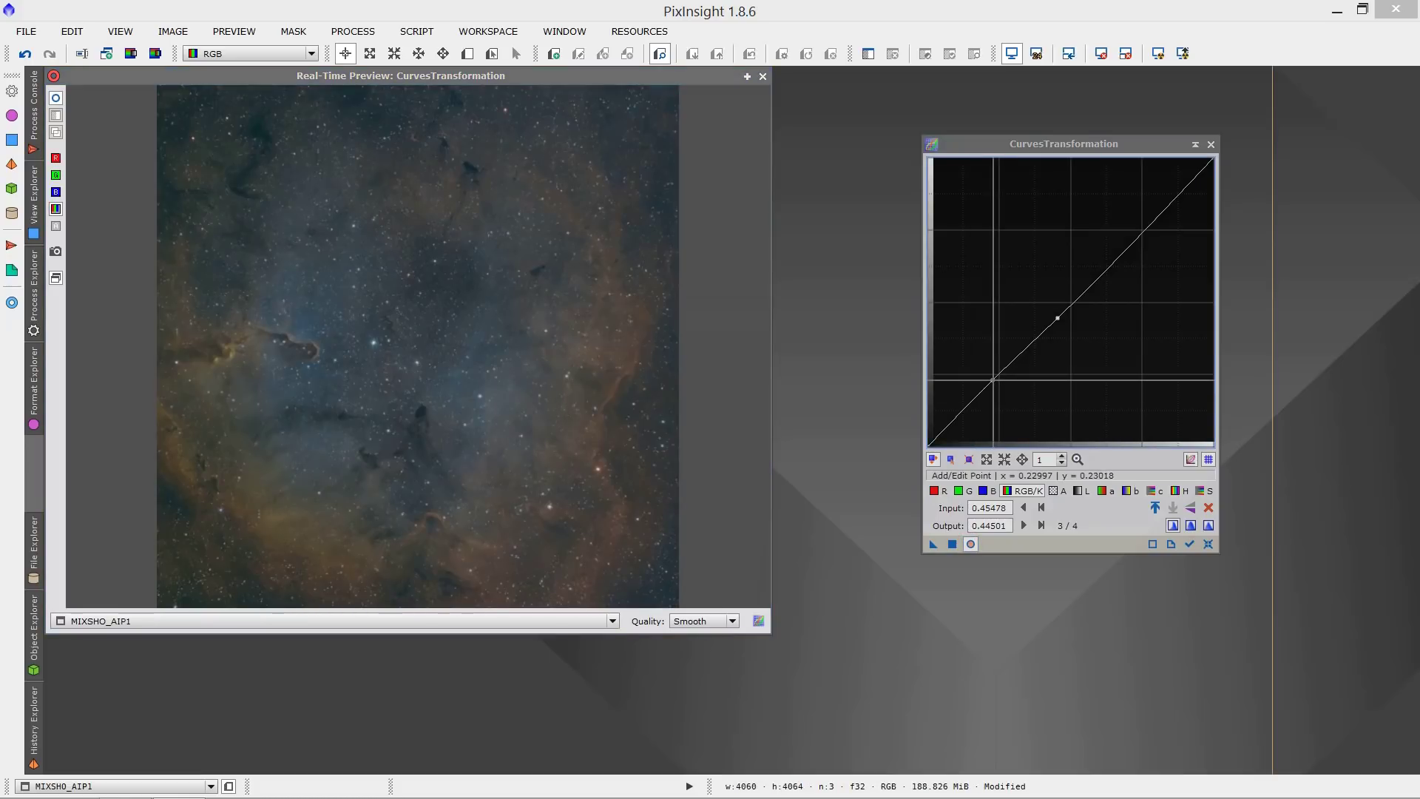
- Lower the RGB/K curve's shadow point to about 0.230, 0.199 and move its upper point to about 0.382, 0.399
left_click(992, 382)
left_click_drag(993, 382, 992, 389)
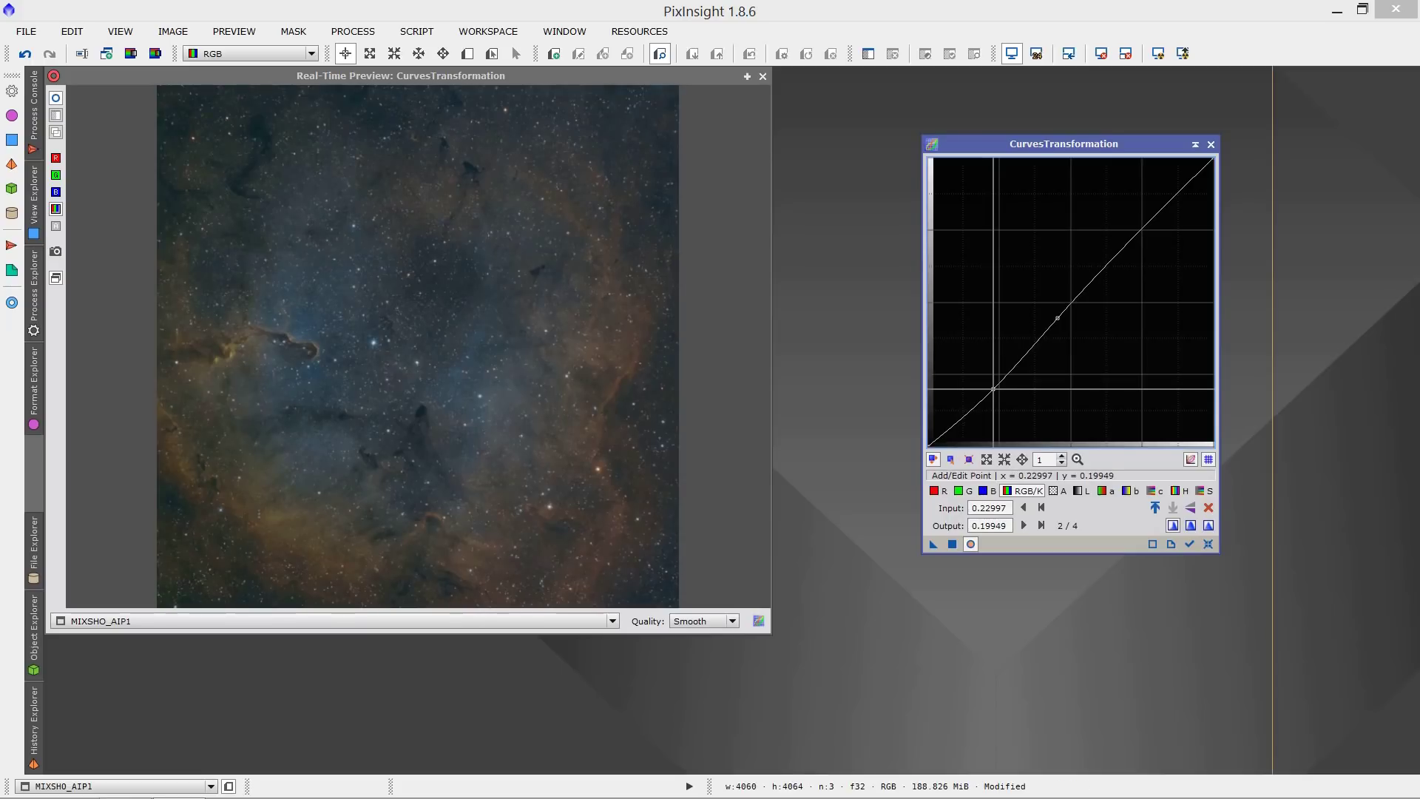
left_click_drag(1057, 318, 1037, 332)
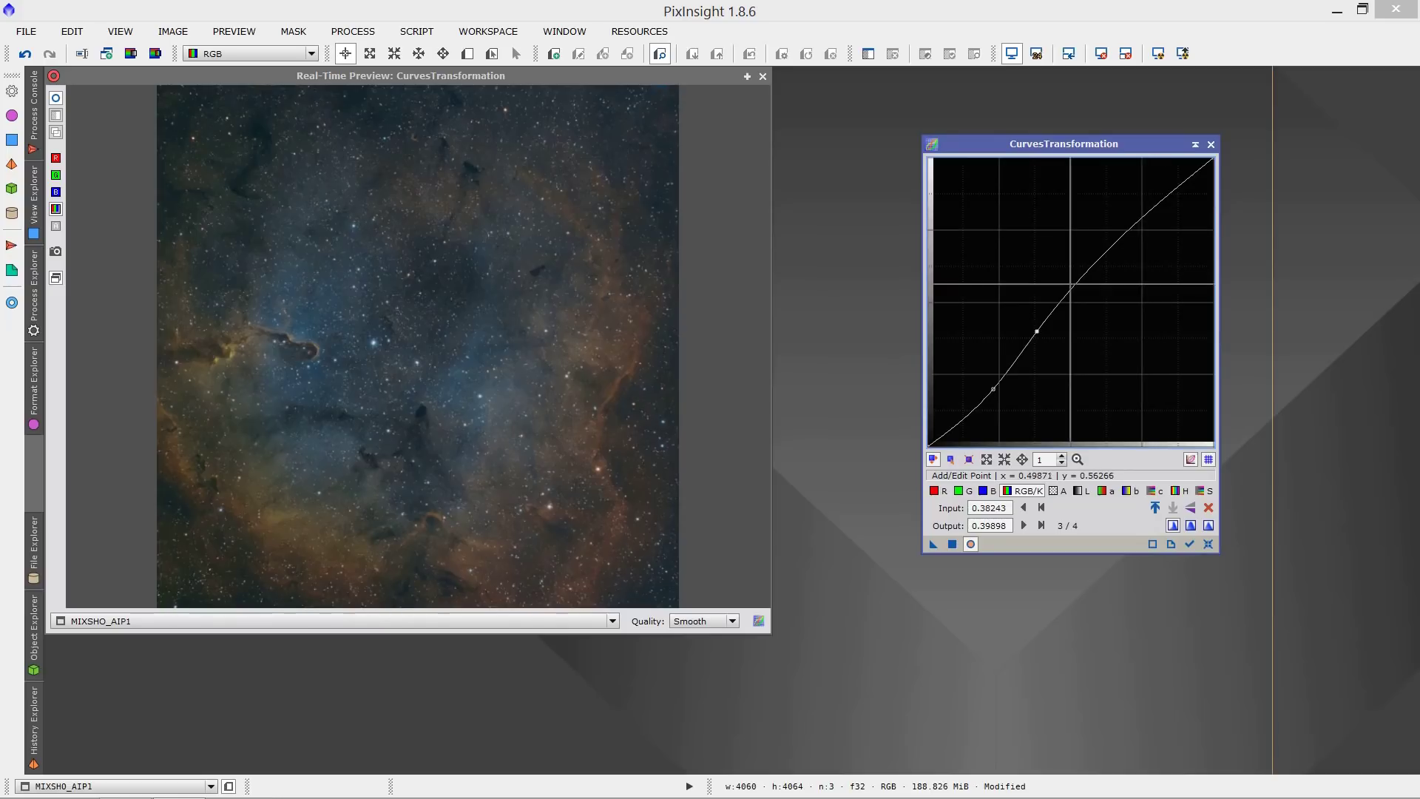
- Try a steeper RGB/K curve with the upper point near 0.357, 0.437 and a highlight anchor near 0.749, 0.749
left_click_drag(1037, 331, 1029, 320)
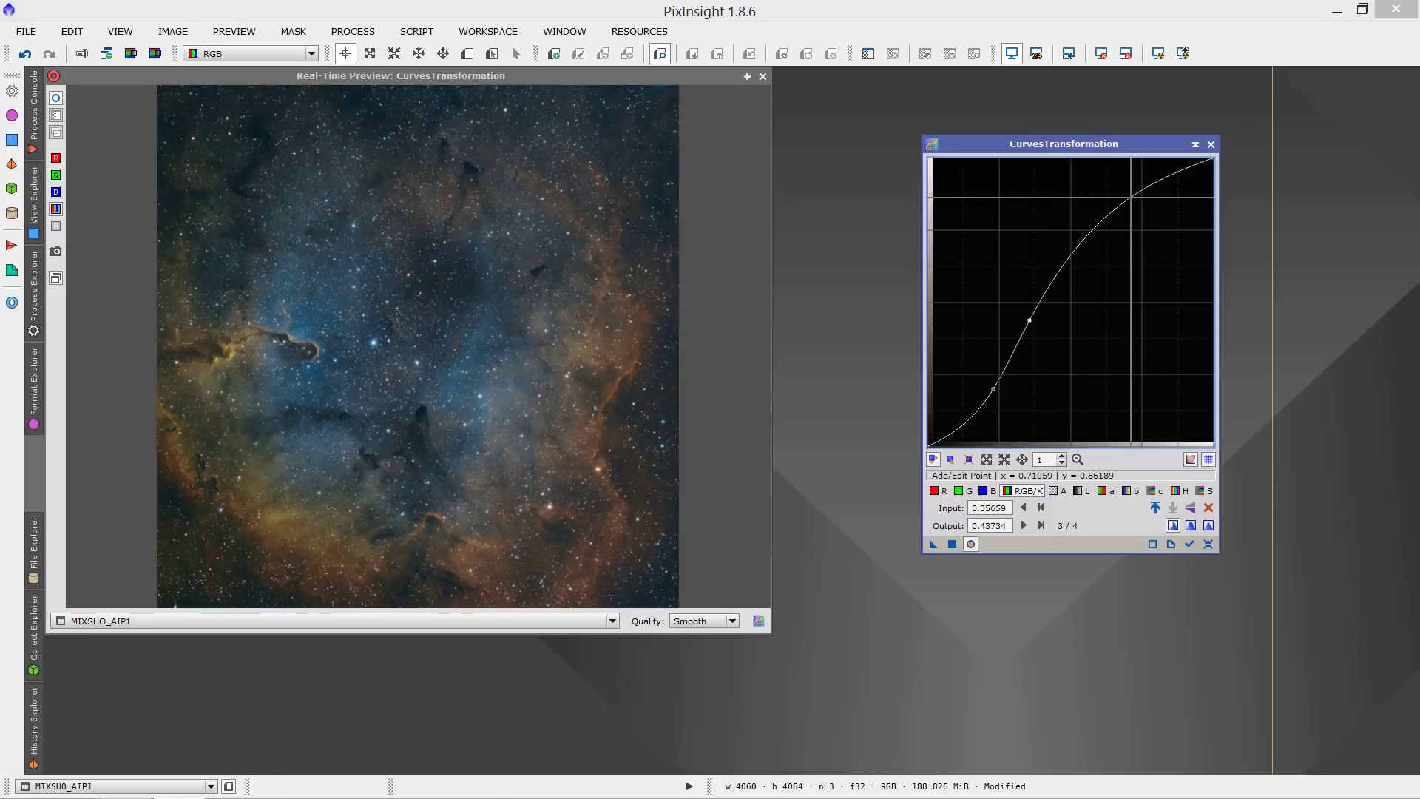
left_click_drag(1131, 198, 1142, 230)
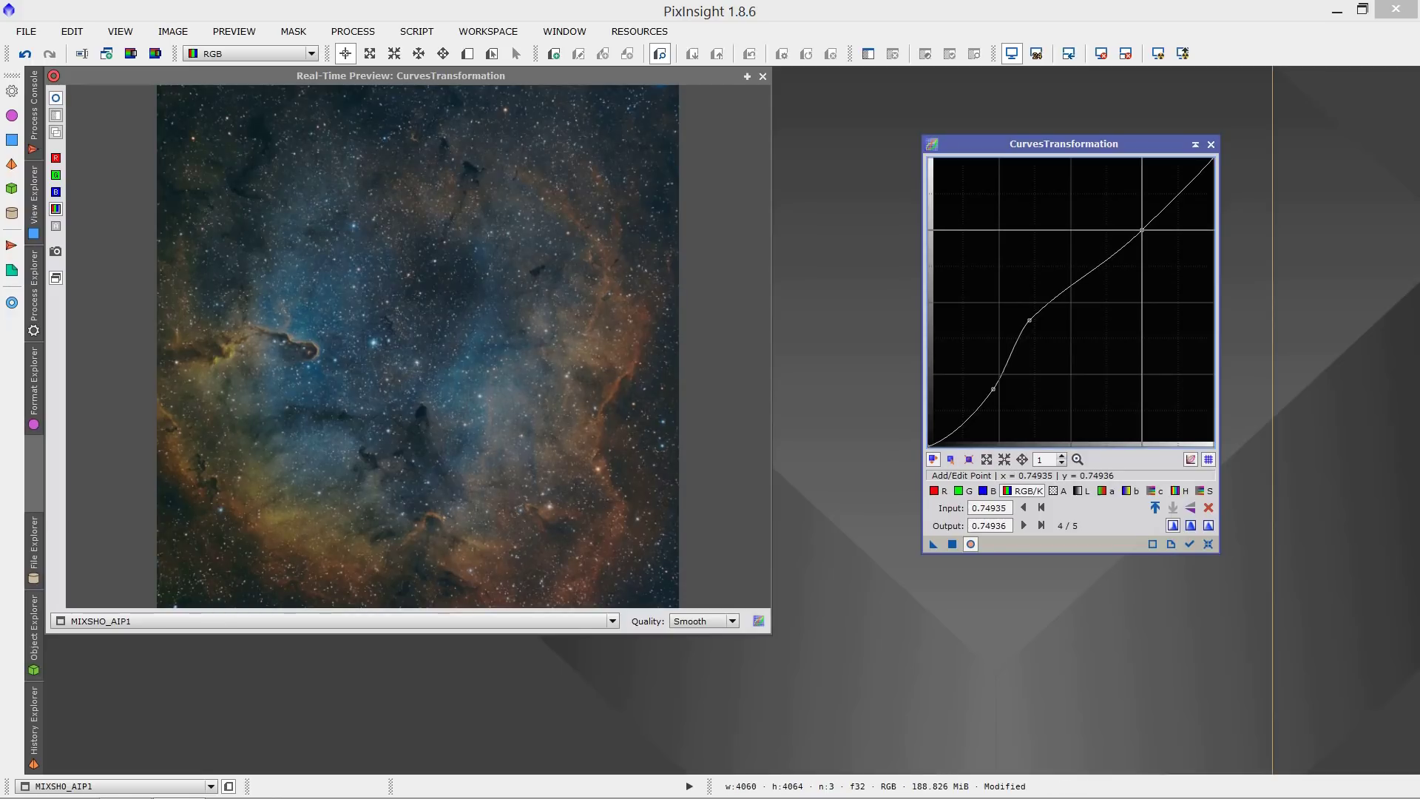
double_click(1142, 230)
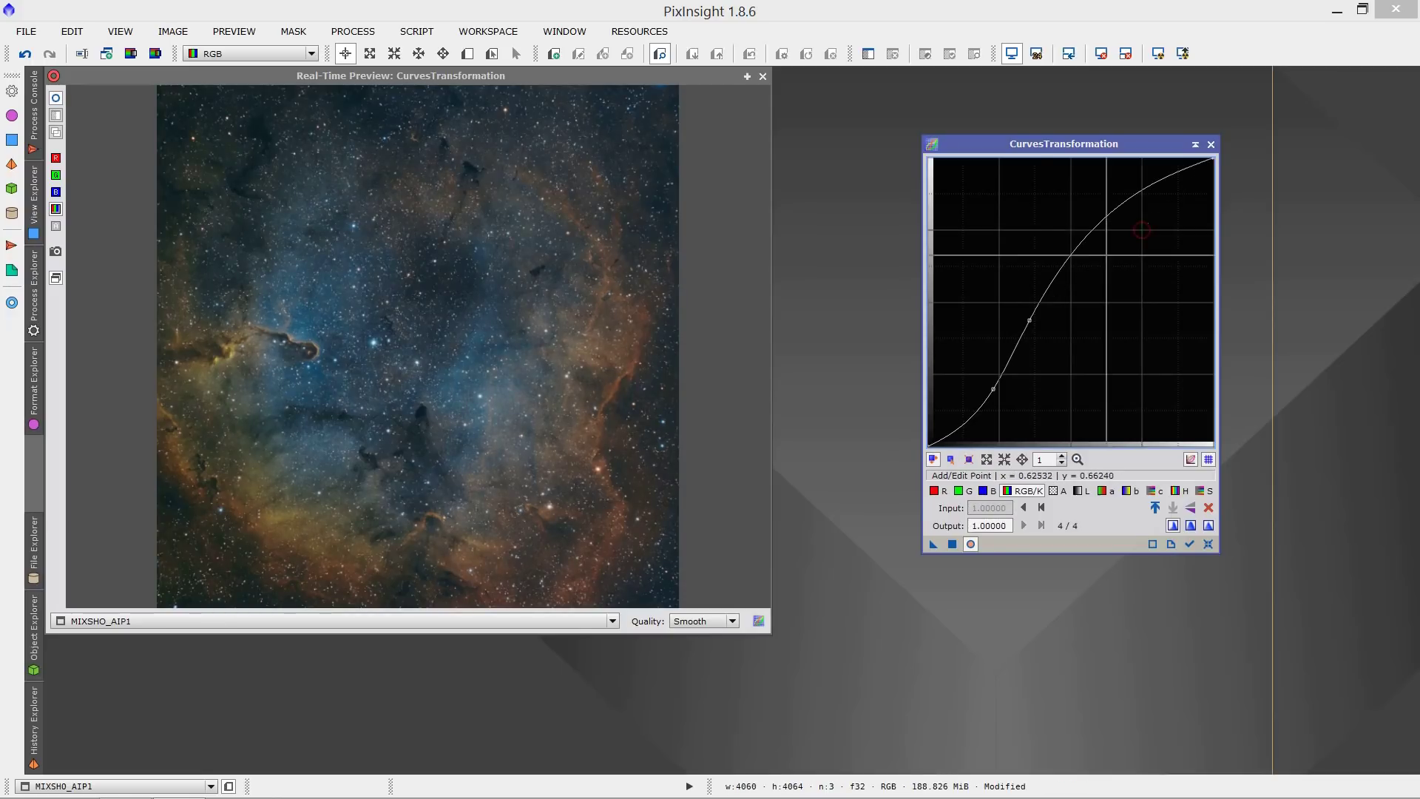
- Set the RGB/K curve's midtone point to about 0.377, 0.396, add a highlight point near 0.744, 0.760, and compare the preview
left_click_drag(1028, 319, 1035, 332)
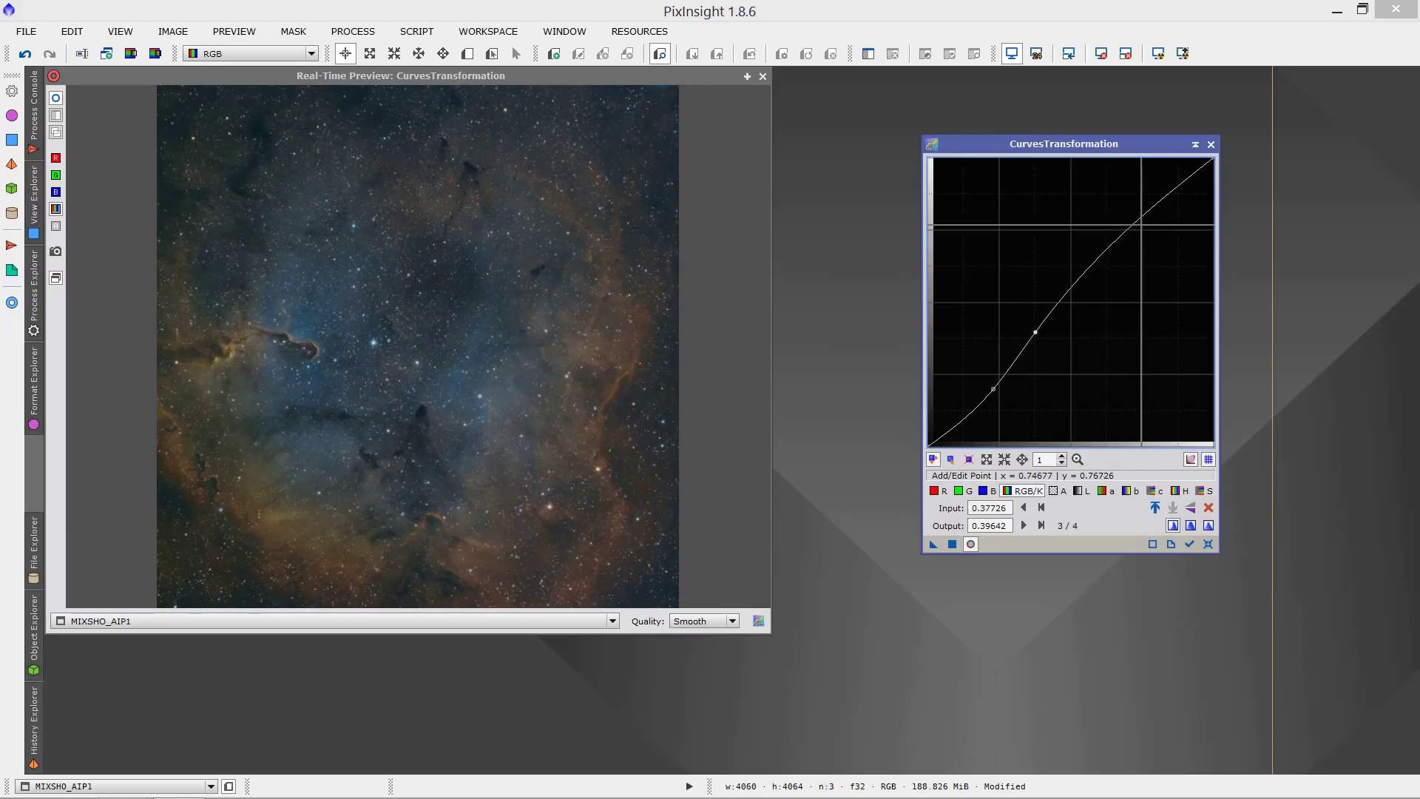
left_click(1138, 222)
left_click_drag(1139, 222, 1141, 226)
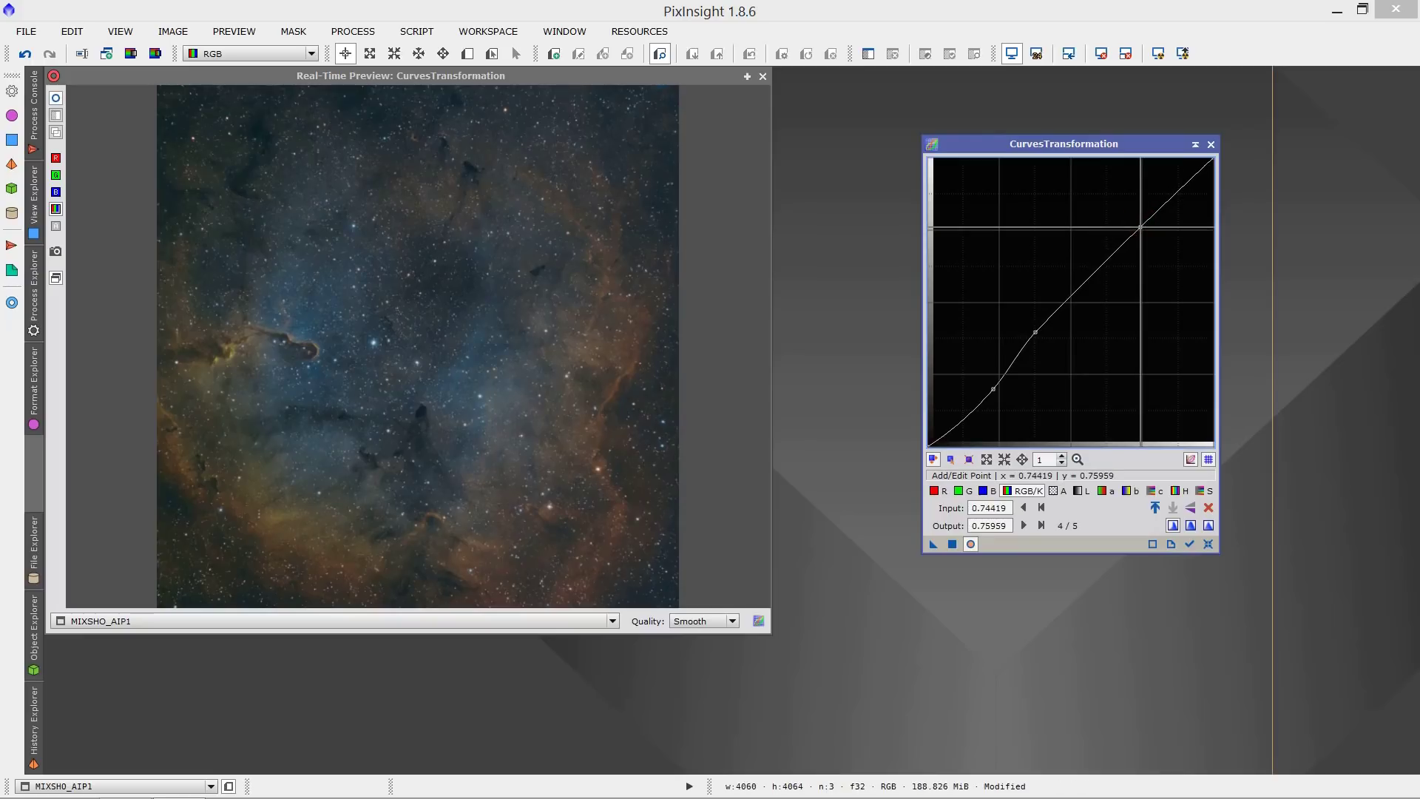
left_click(60, 99)
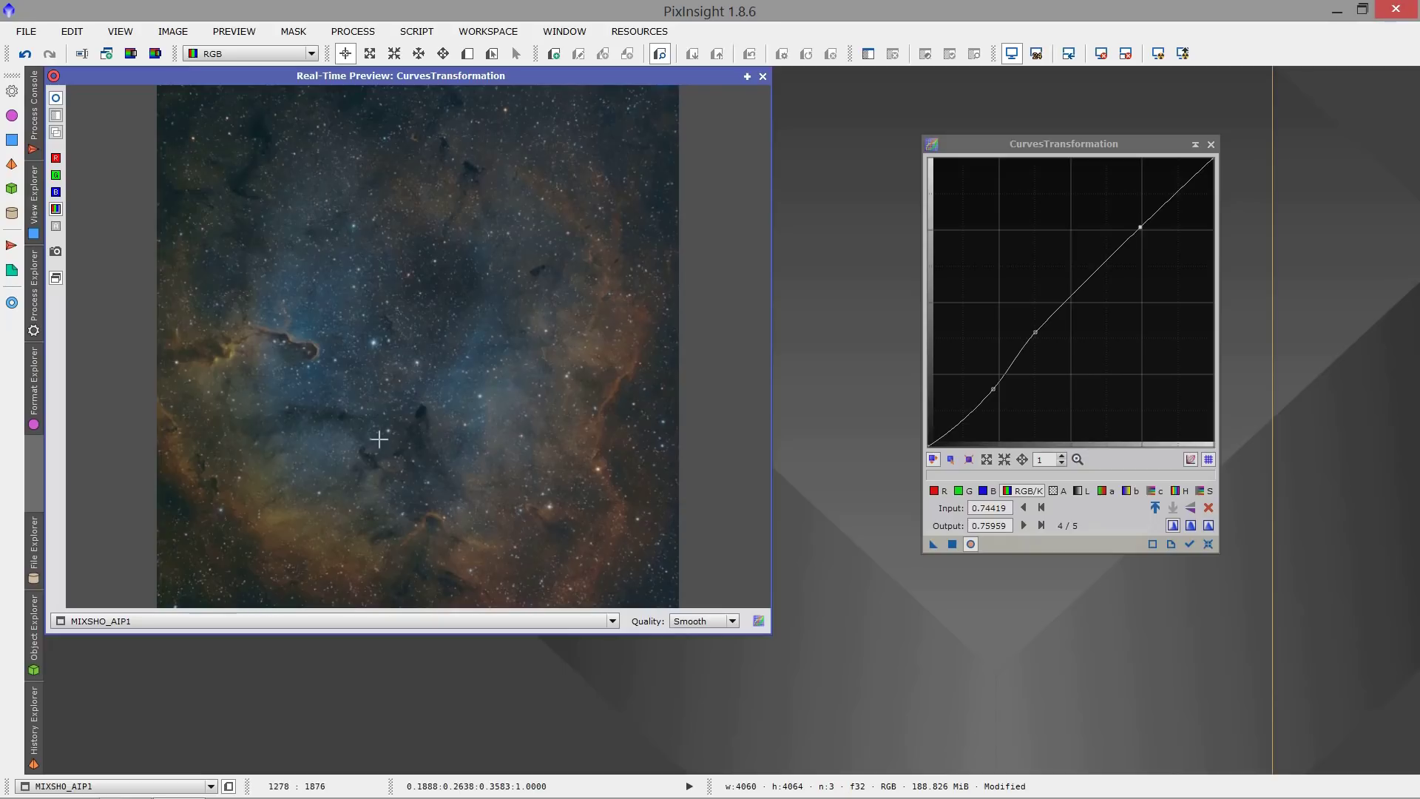
- Anchor the upper part of the green curve with points near 0.669, 0.657 and 0.819, 0.806
left_click(958, 492)
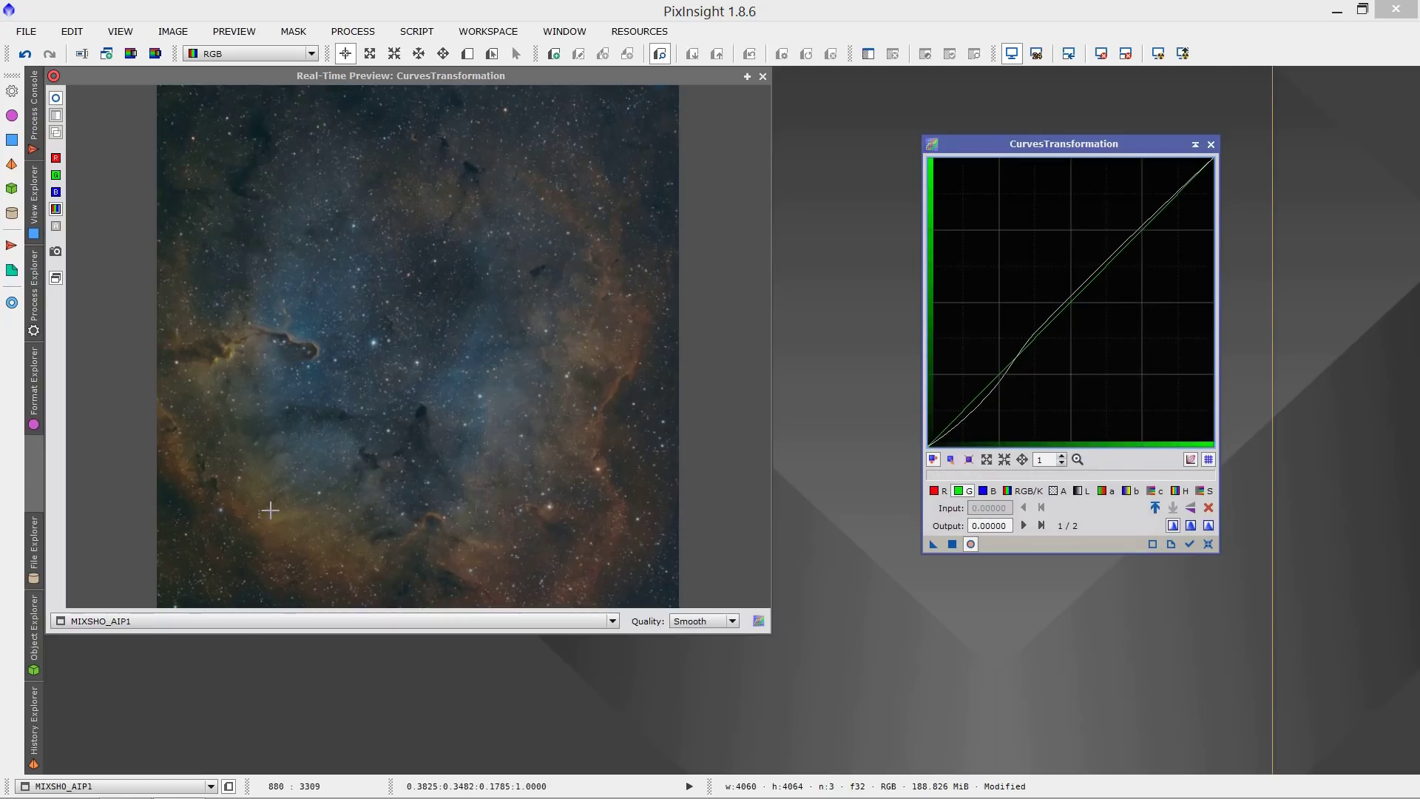
left_click(230, 356)
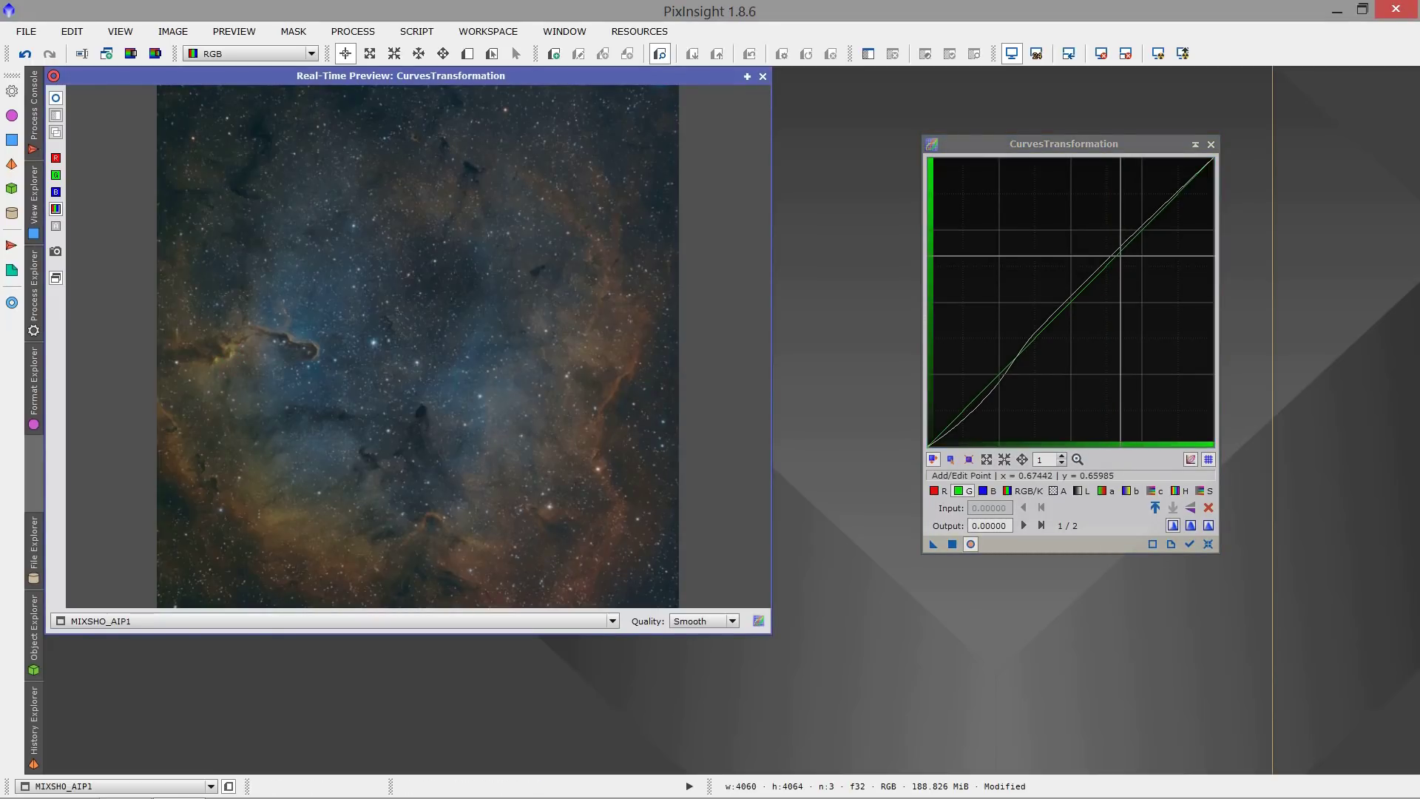
left_click(1120, 256)
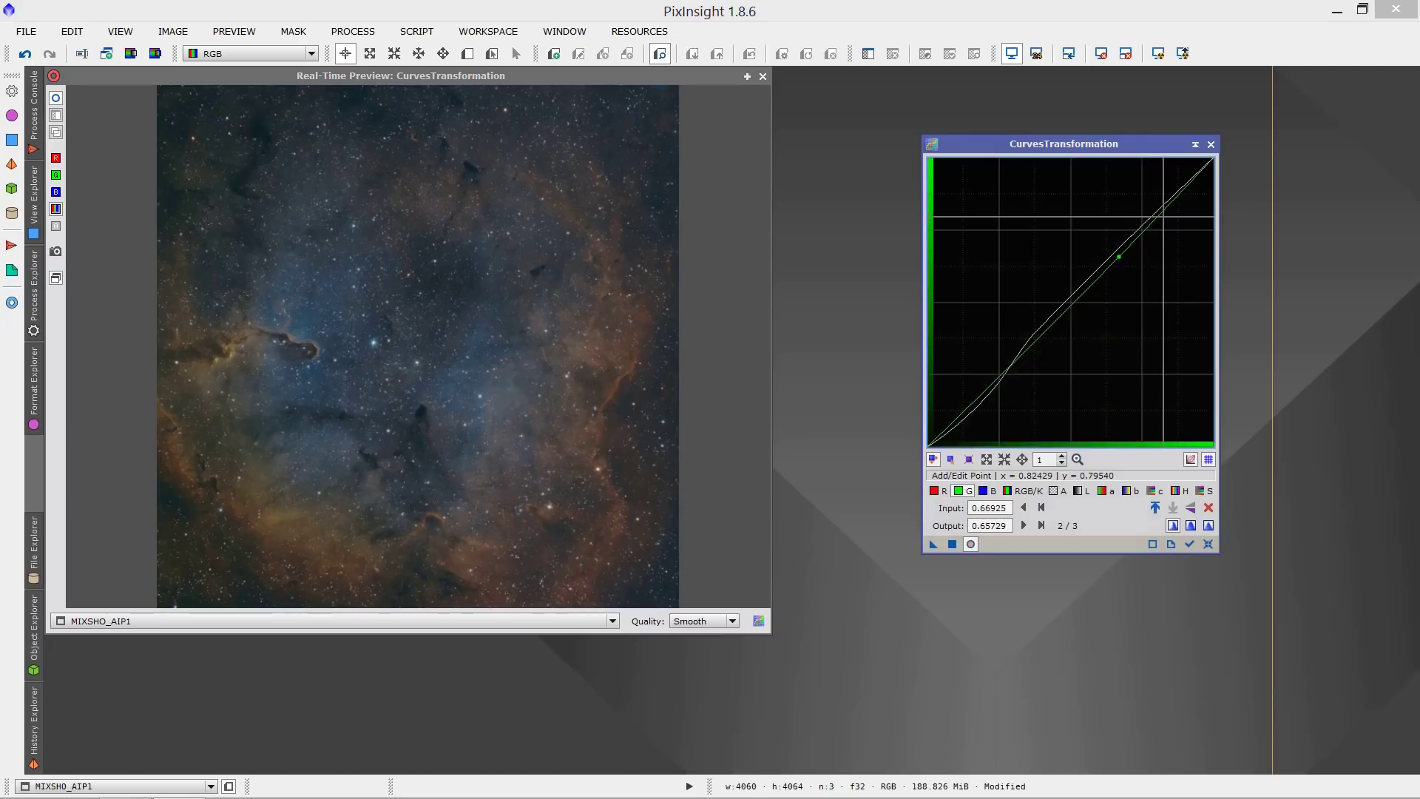
left_click(1164, 217)
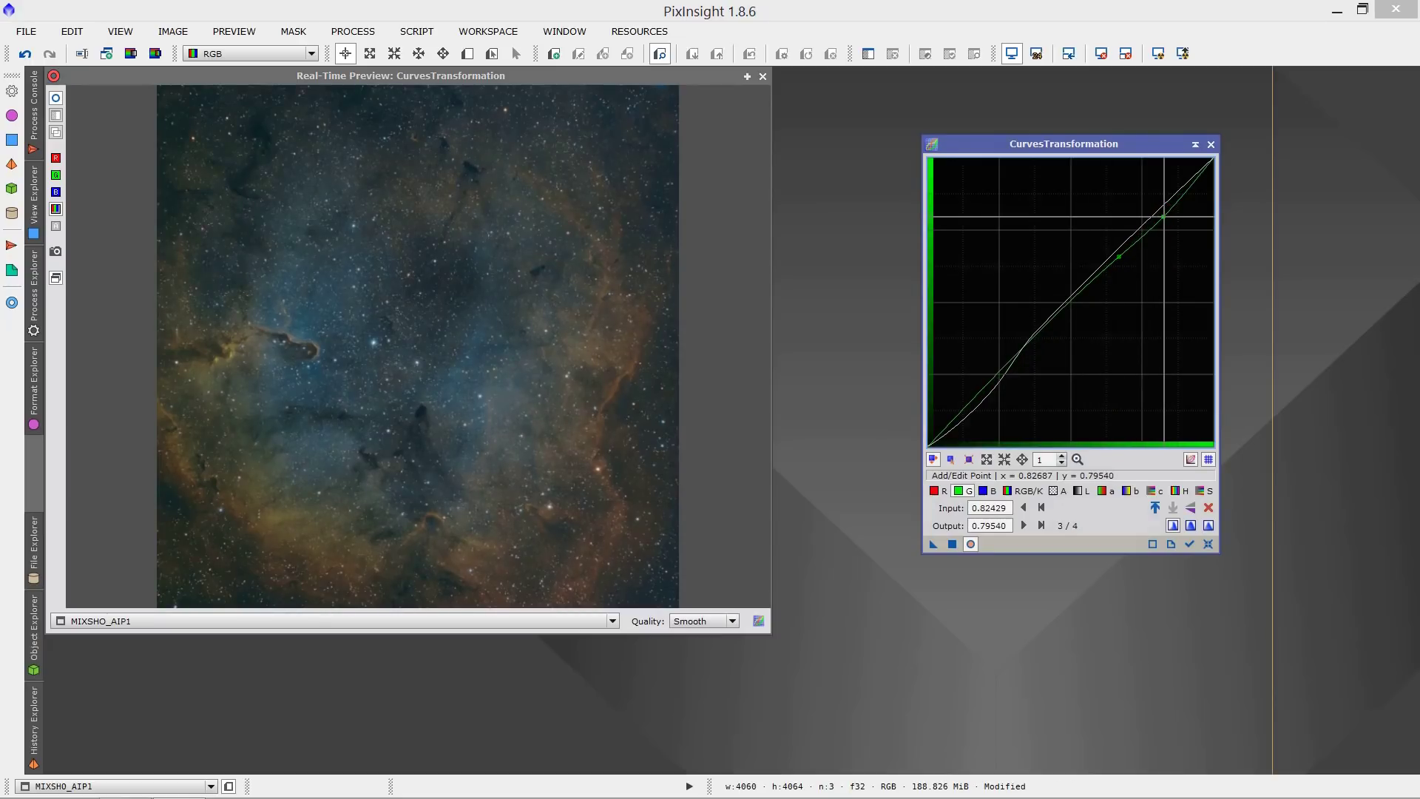
left_click_drag(1164, 217, 1162, 214)
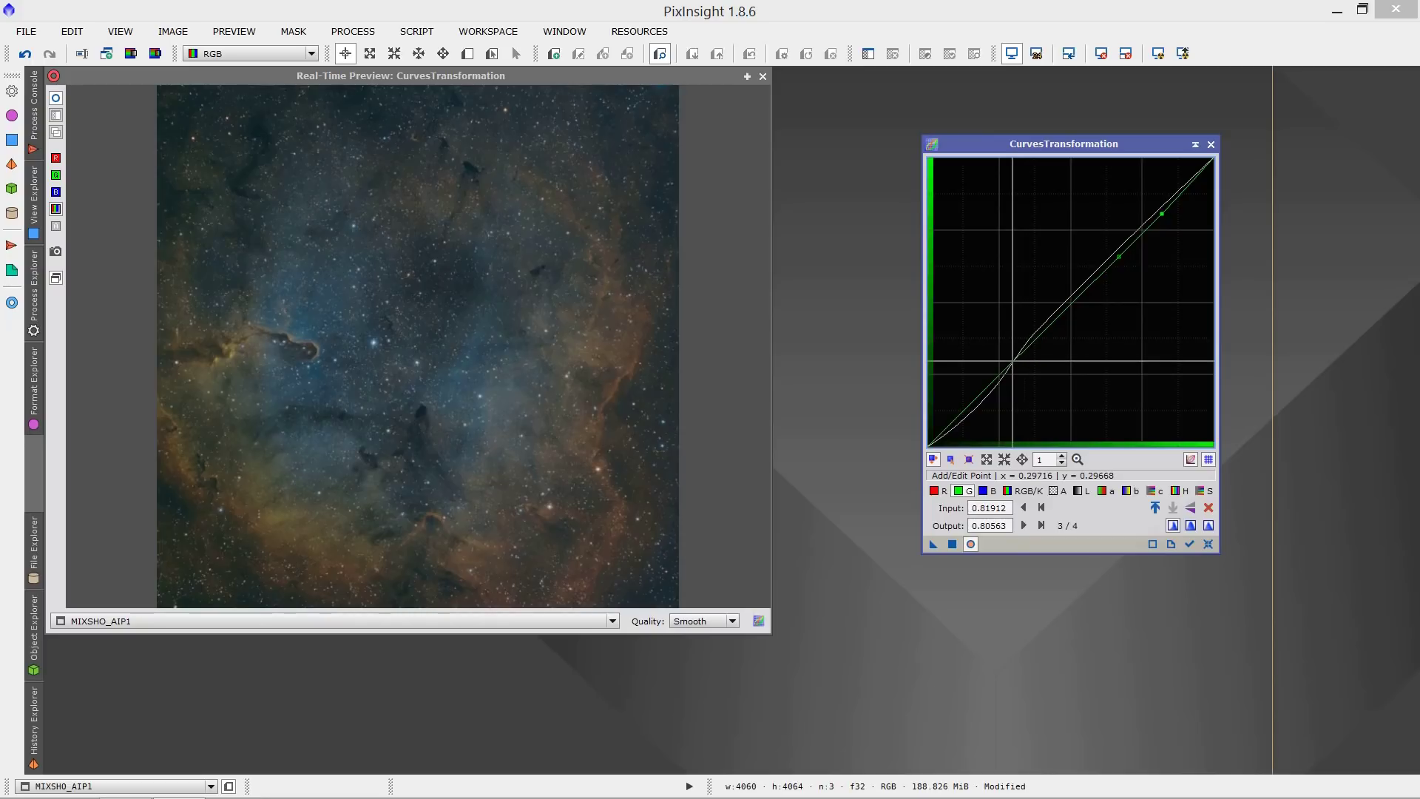
- Add a lower green-curve point near 0.300, 0.294, compare the preview, and lower the point to about 0.305, 0.284
left_click_drag(1012, 361, 1012, 361)
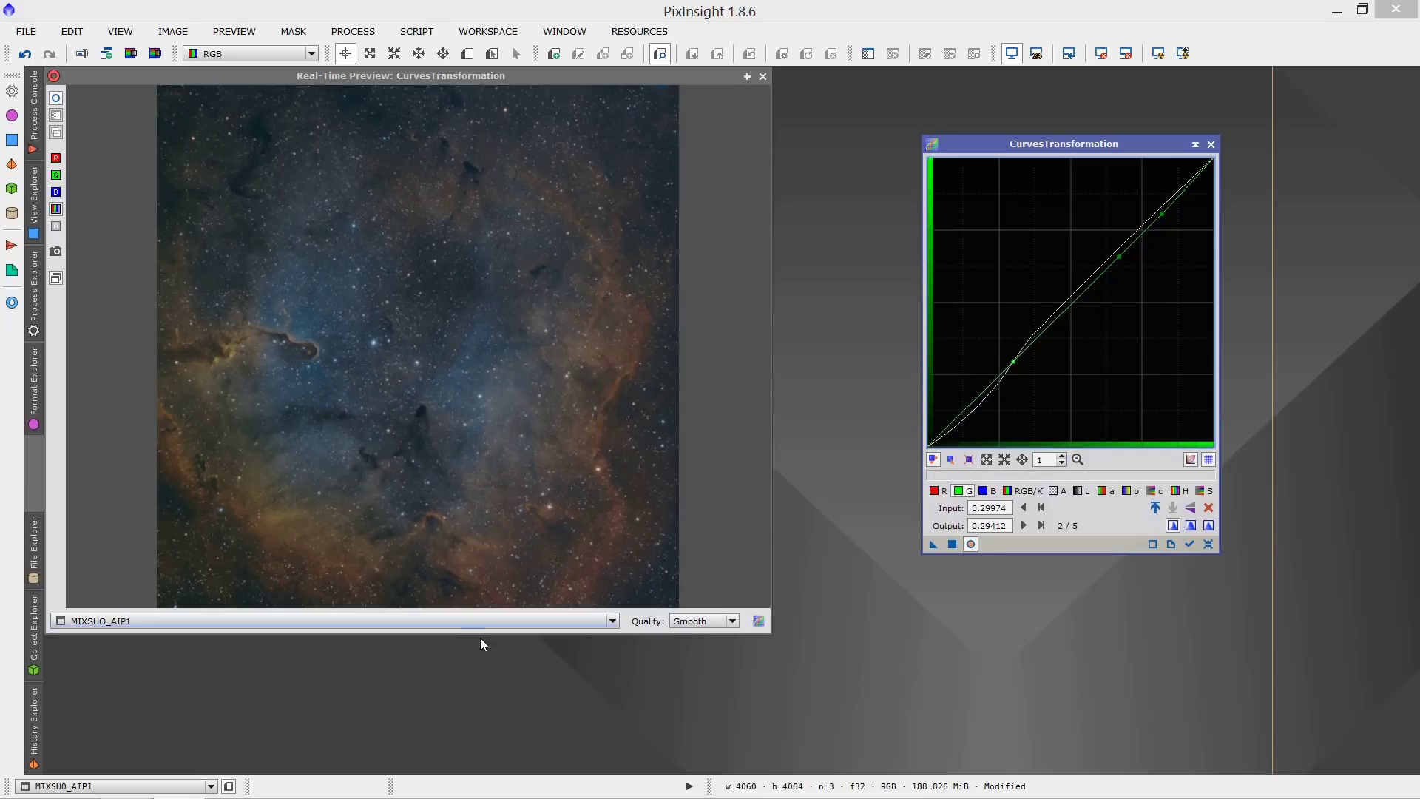
left_click(57, 103)
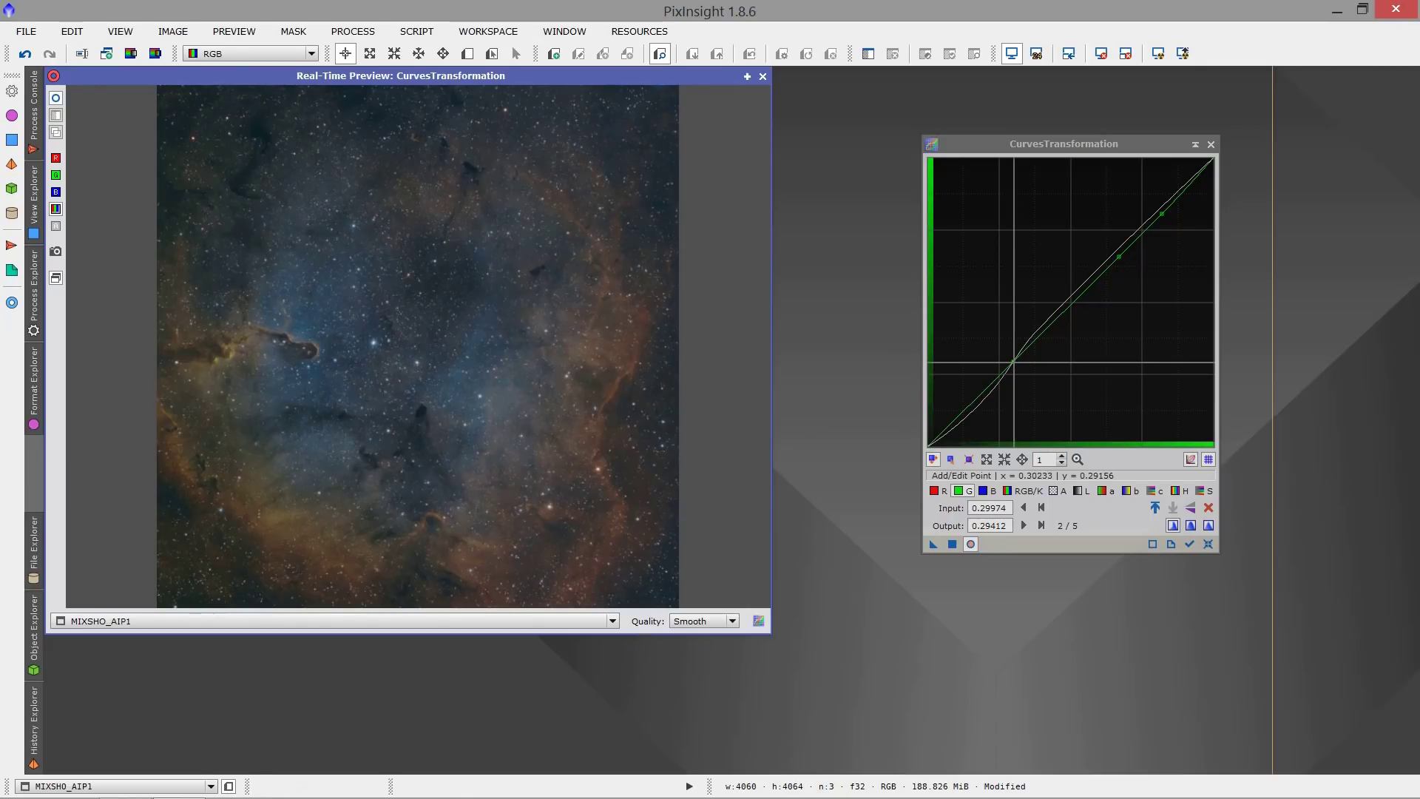
left_click_drag(1013, 363, 1014, 364)
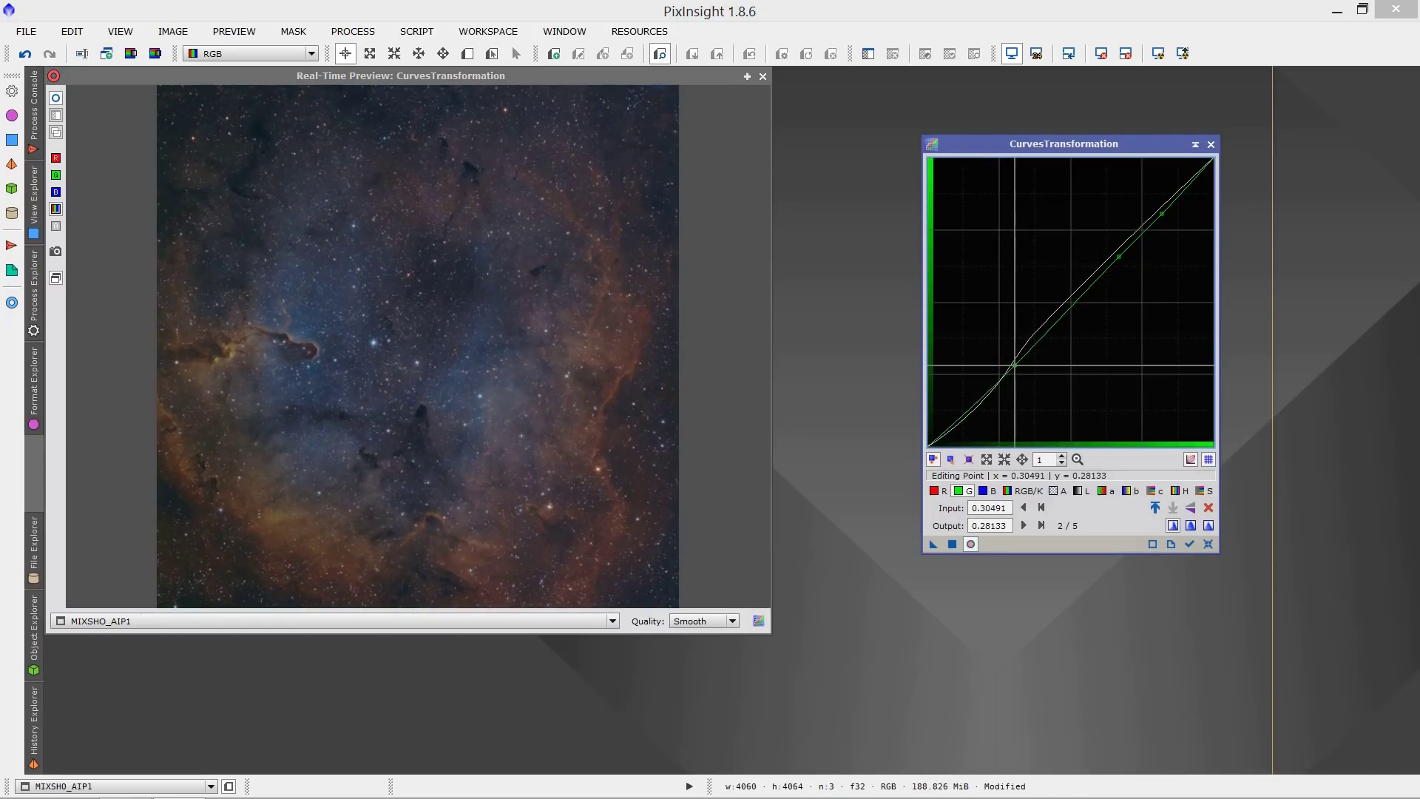
- Try lowering the red curve slightly with a point near 0.326, 0.317
left_click(935, 490)
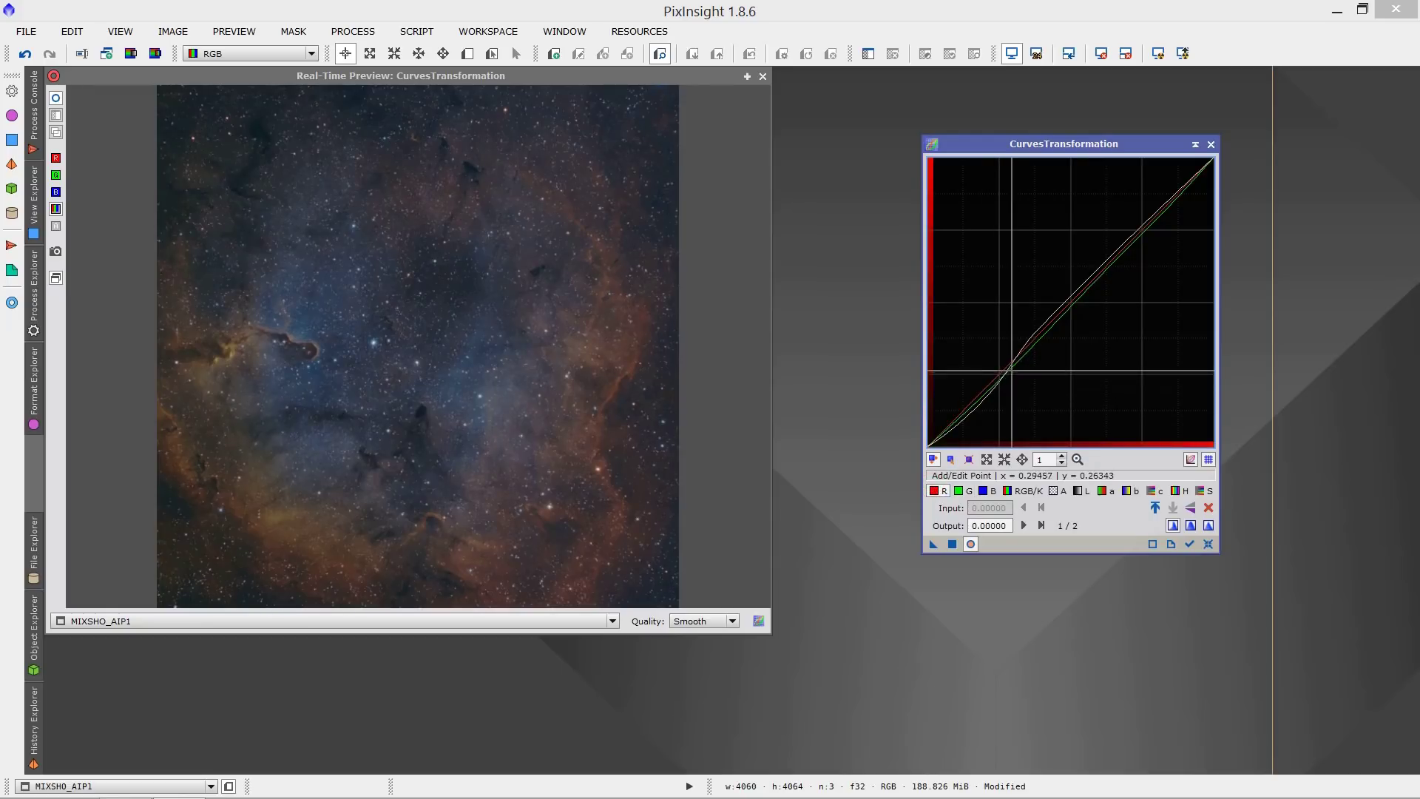
left_click_drag(1018, 355, 1021, 355)
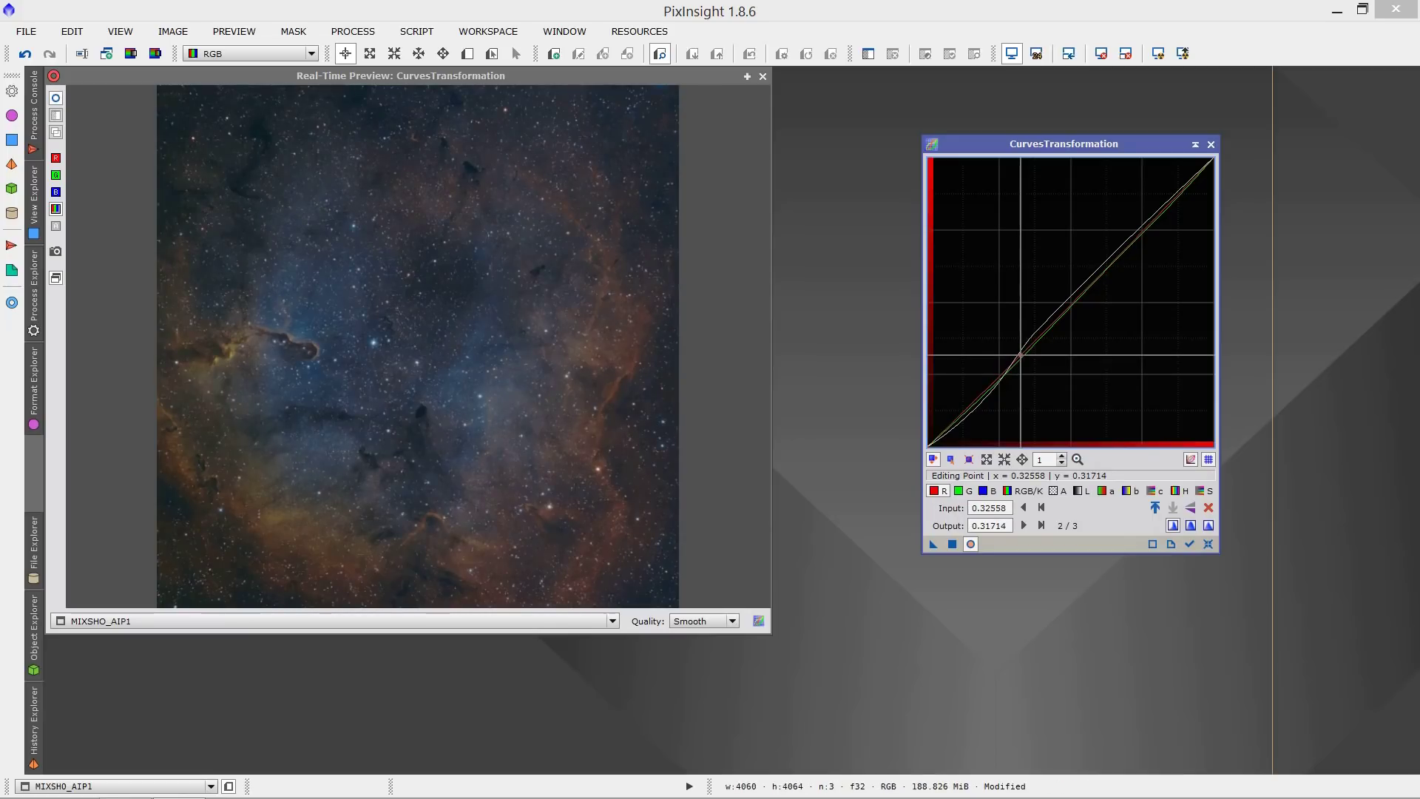
left_click_drag(1020, 355, 1021, 355)
- Raise the green curve's lower point to about 0.305, 0.292 and lift the midtones with a point near 0.470, 0.494
left_click(963, 491)
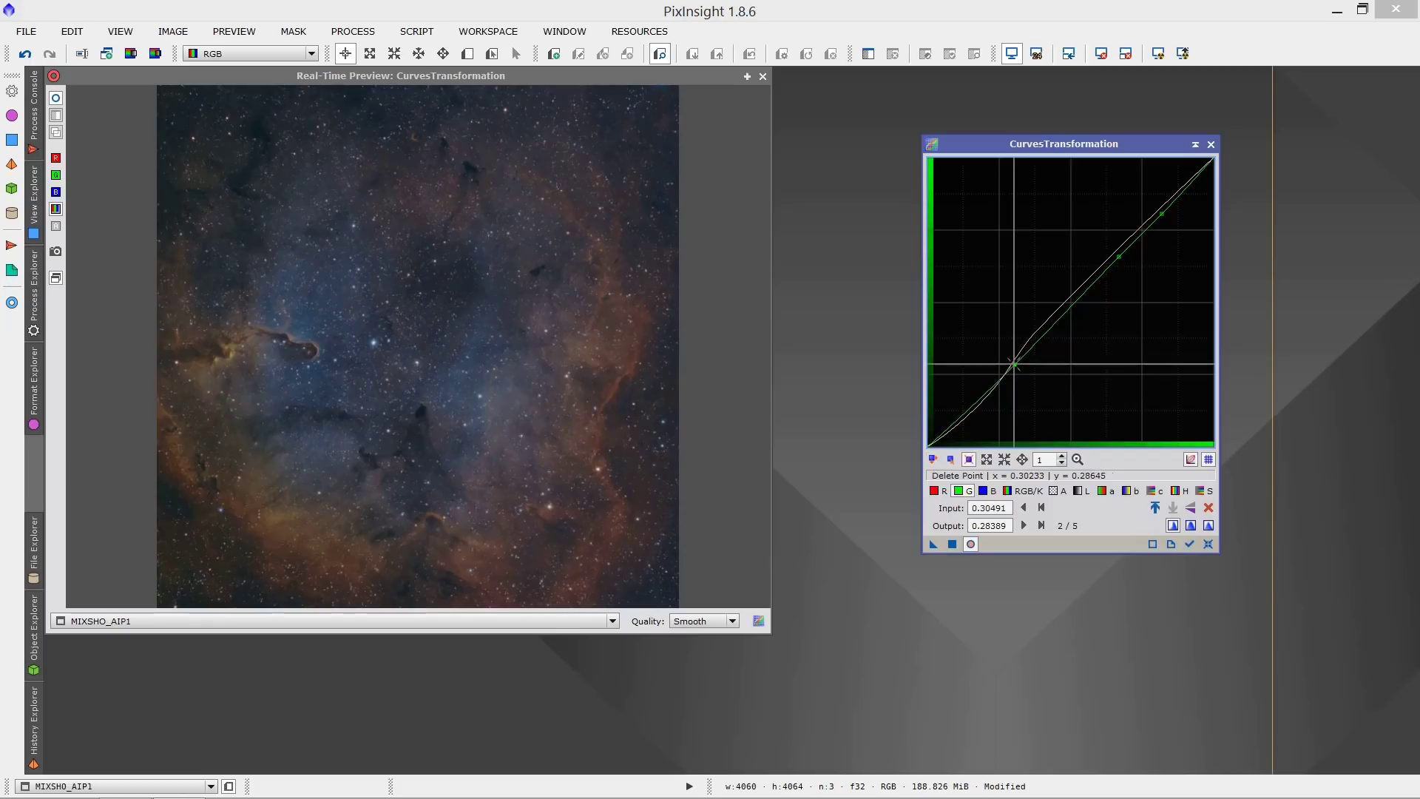
left_click(1014, 364)
left_click_drag(1014, 365, 1014, 362)
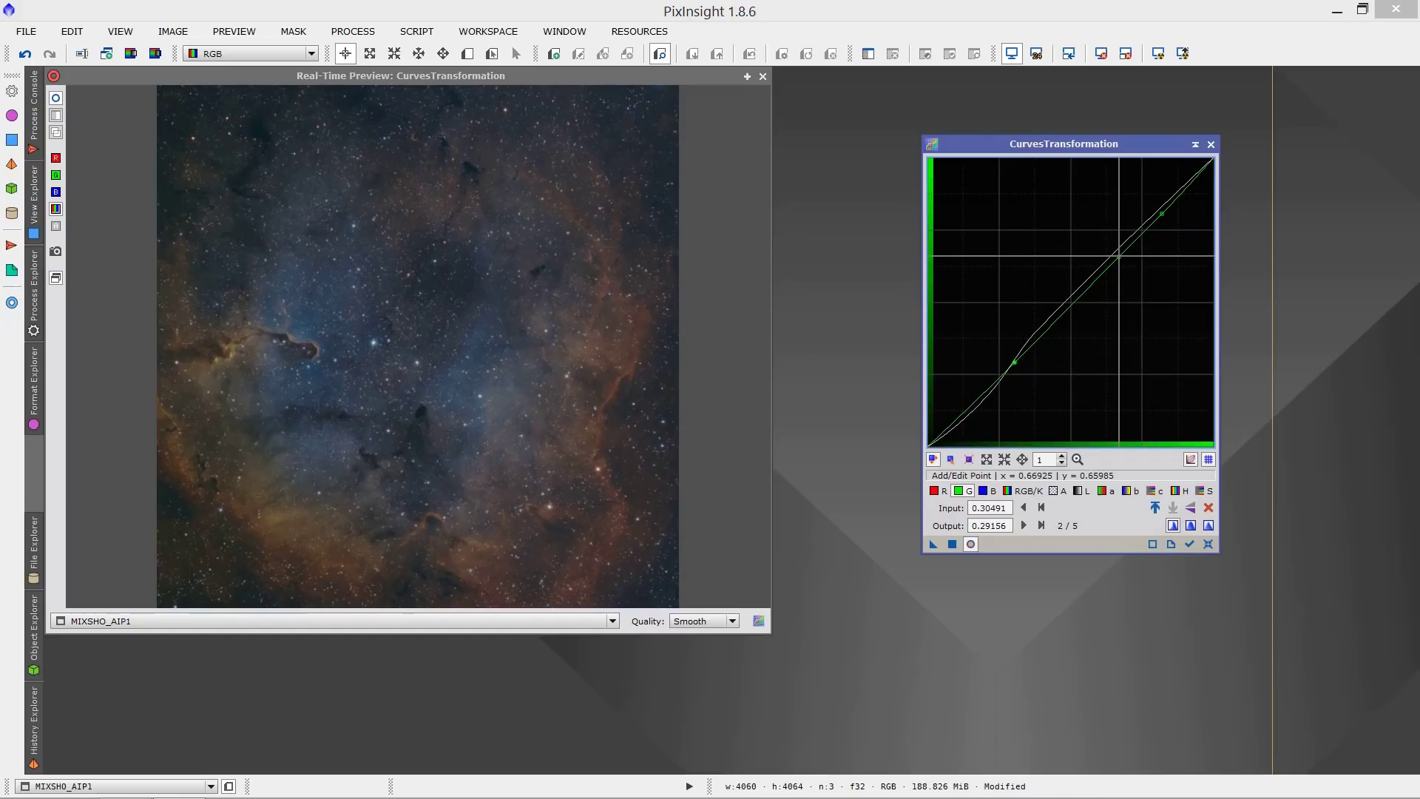
left_click_drag(1067, 305, 1061, 303)
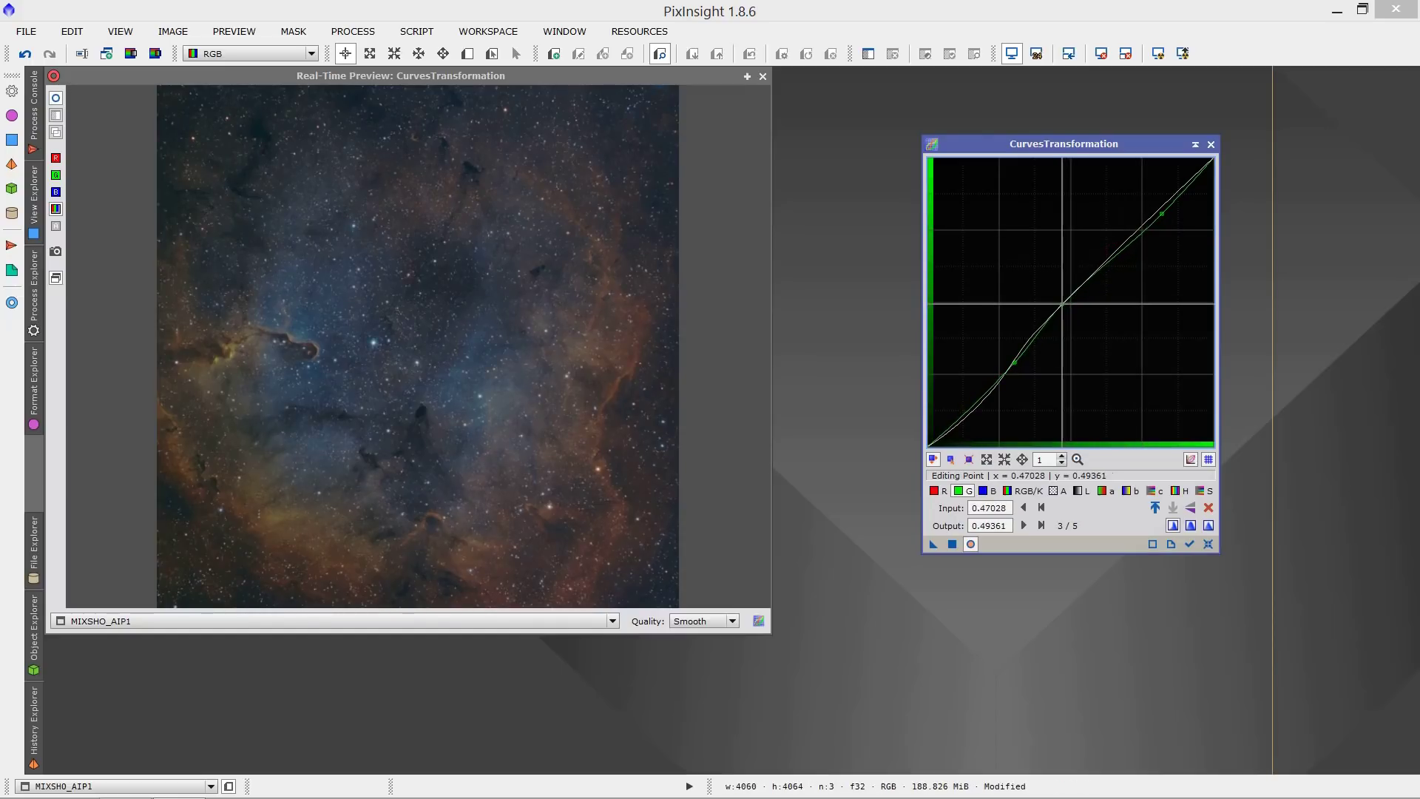
- Lower the red curve slightly with a point near 0.302, 0.286
left_click(937, 490)
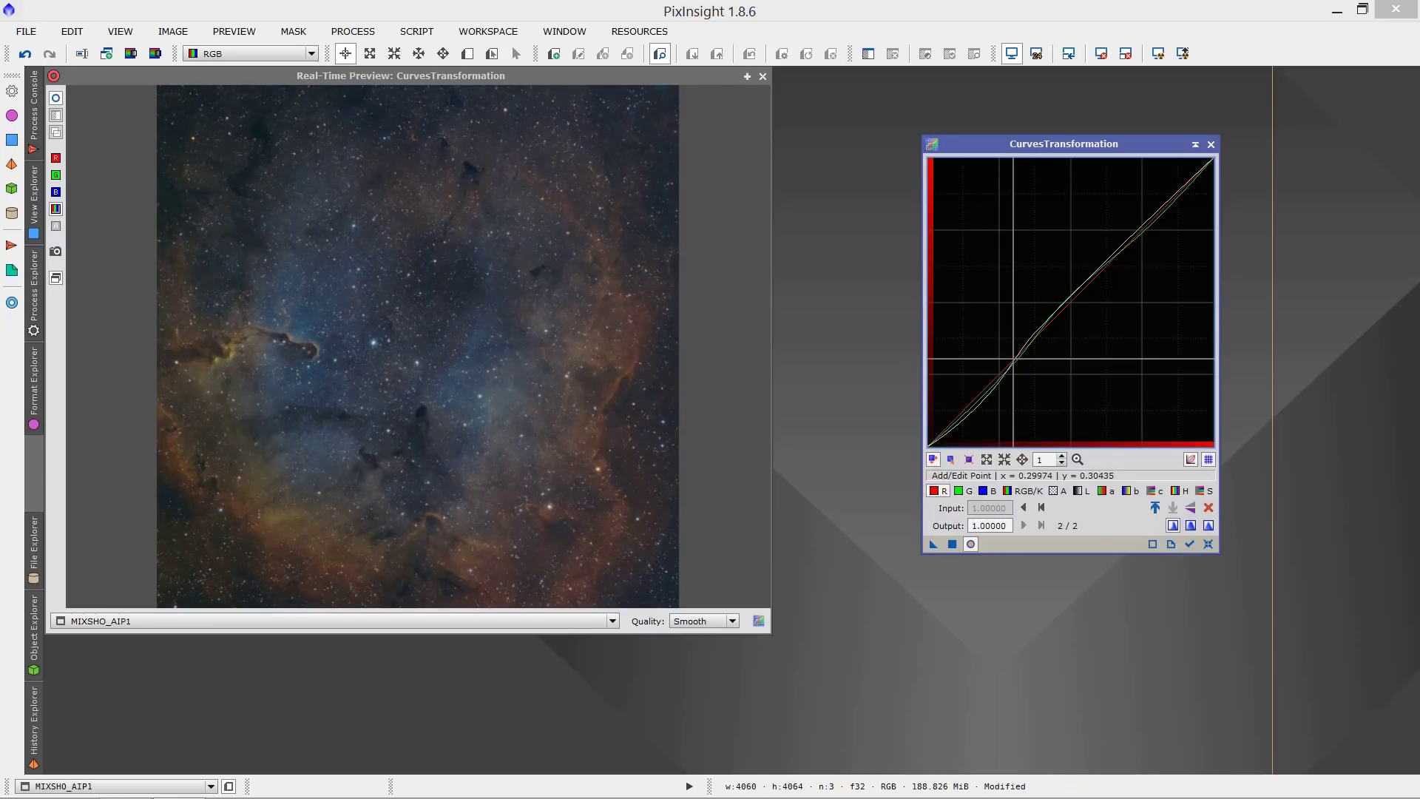
left_click(1013, 360)
left_click_drag(1013, 360, 1013, 363)
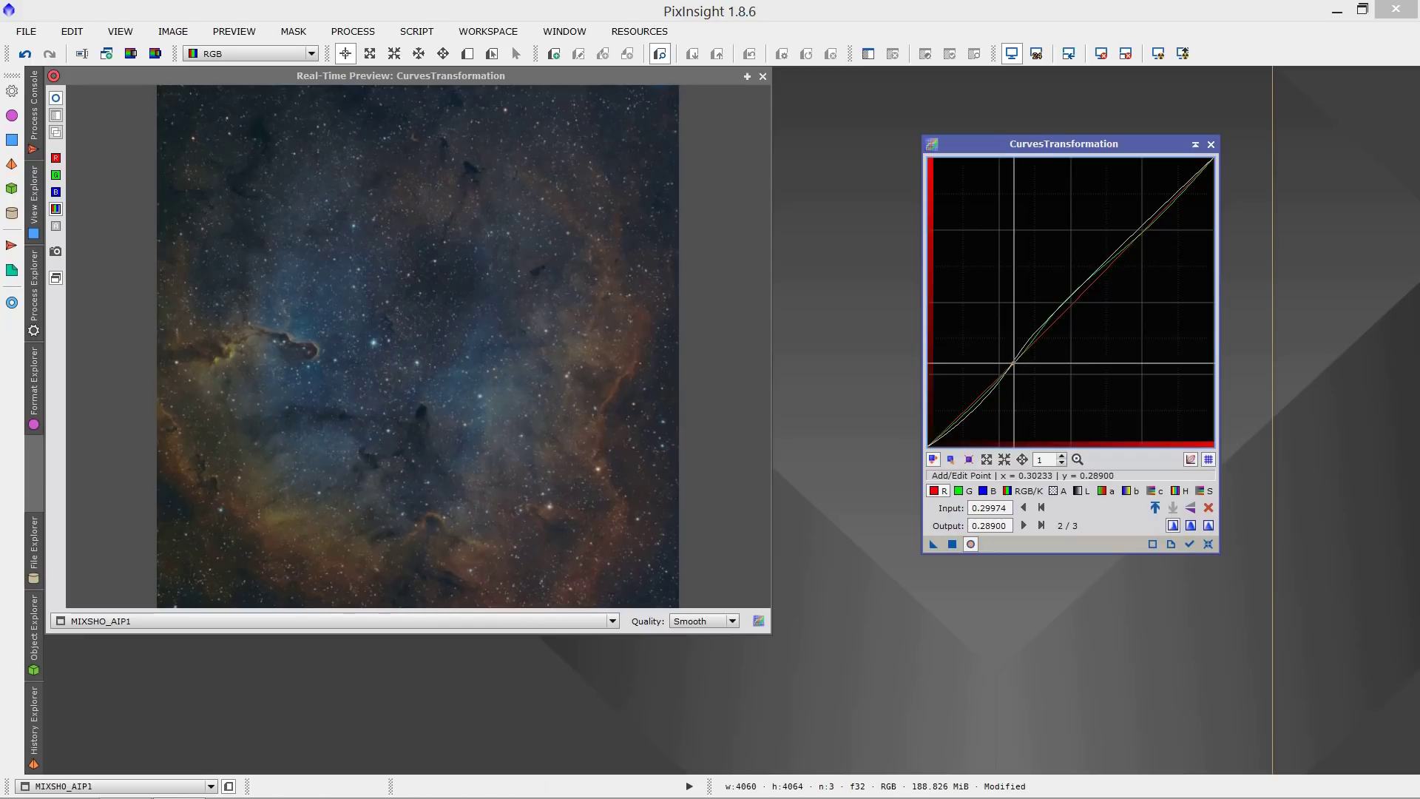
left_click_drag(1014, 362, 1014, 364)
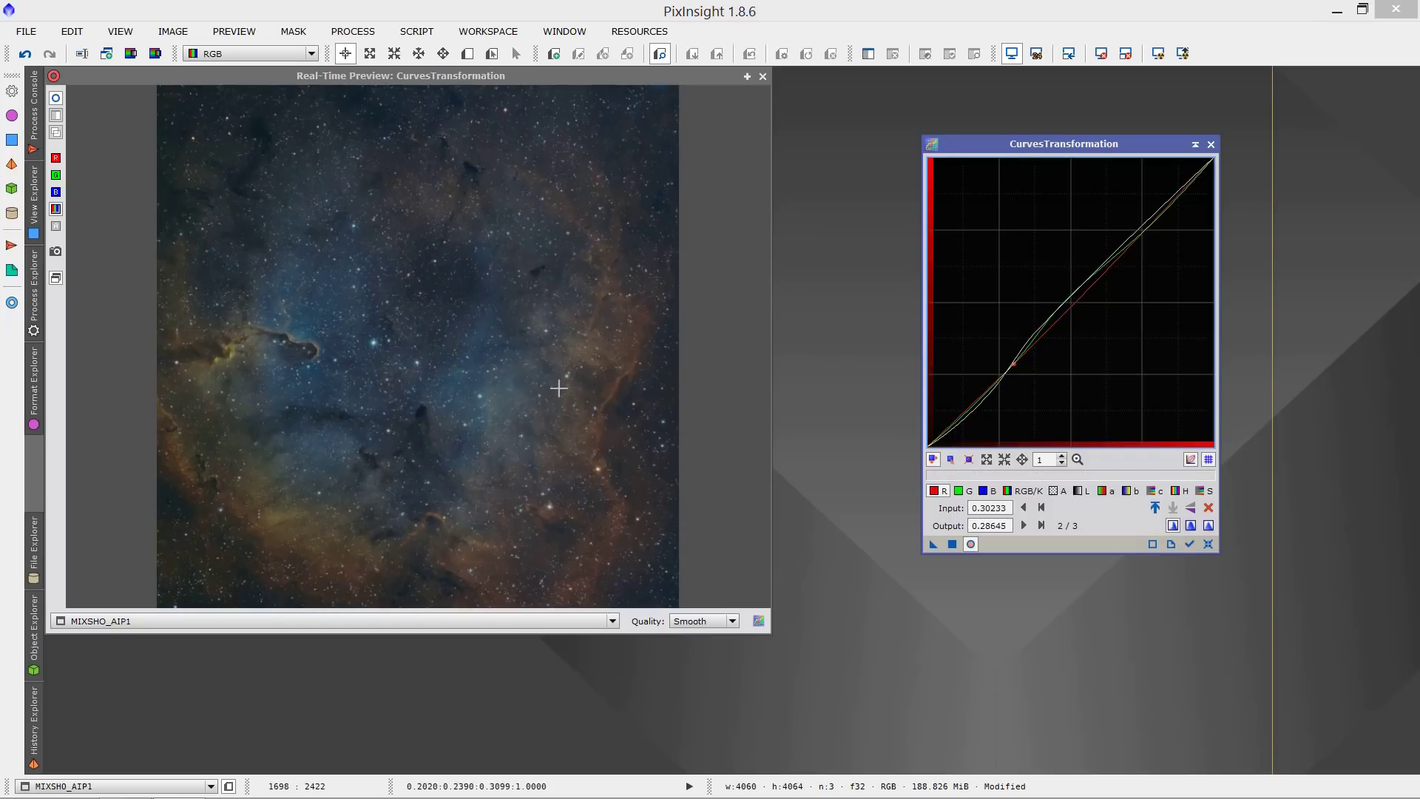
- Delete the green curve's midtone and highlight points, keeping only its lower point near 0.305, 0.292
left_click(959, 492)
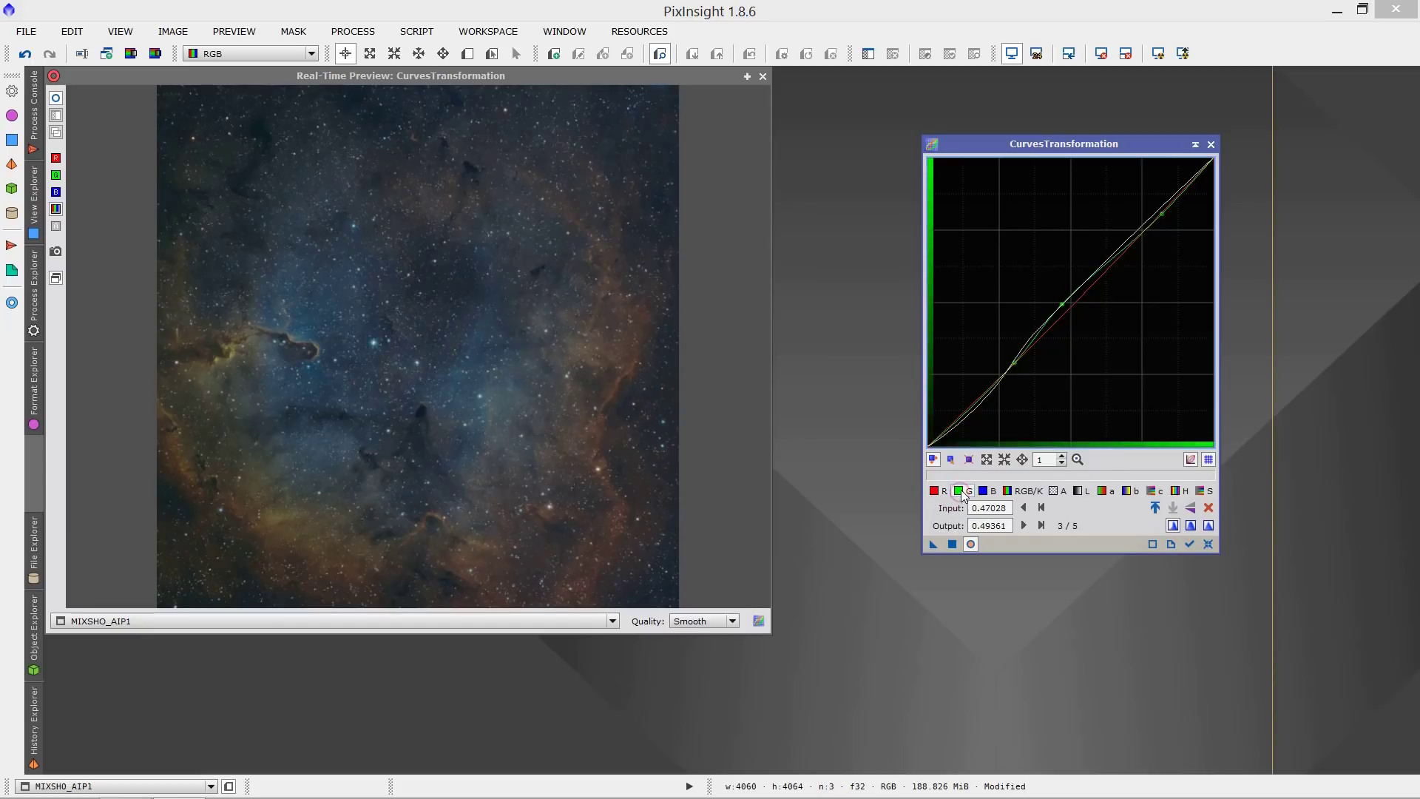
left_click(1063, 304)
key("ctrl")
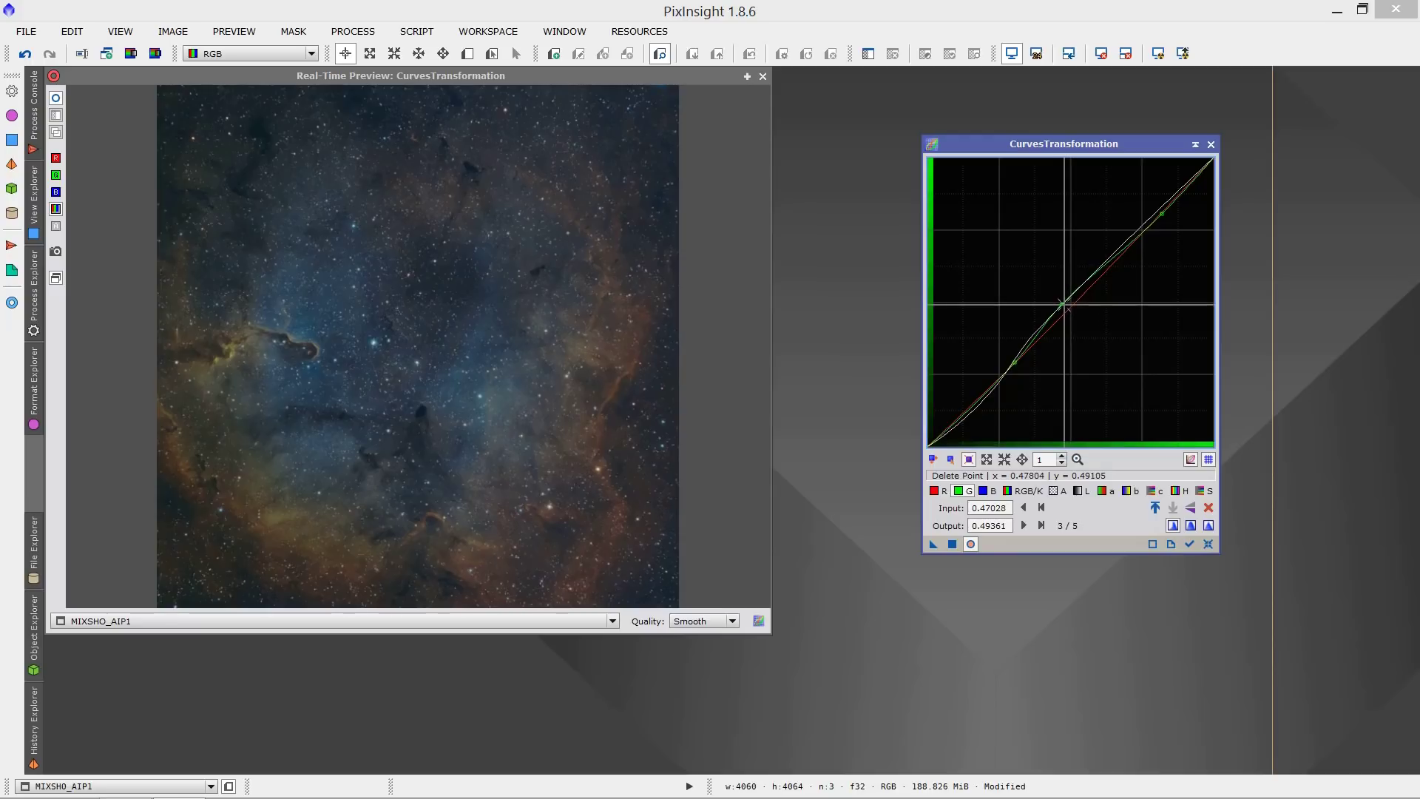
left_click(1064, 304)
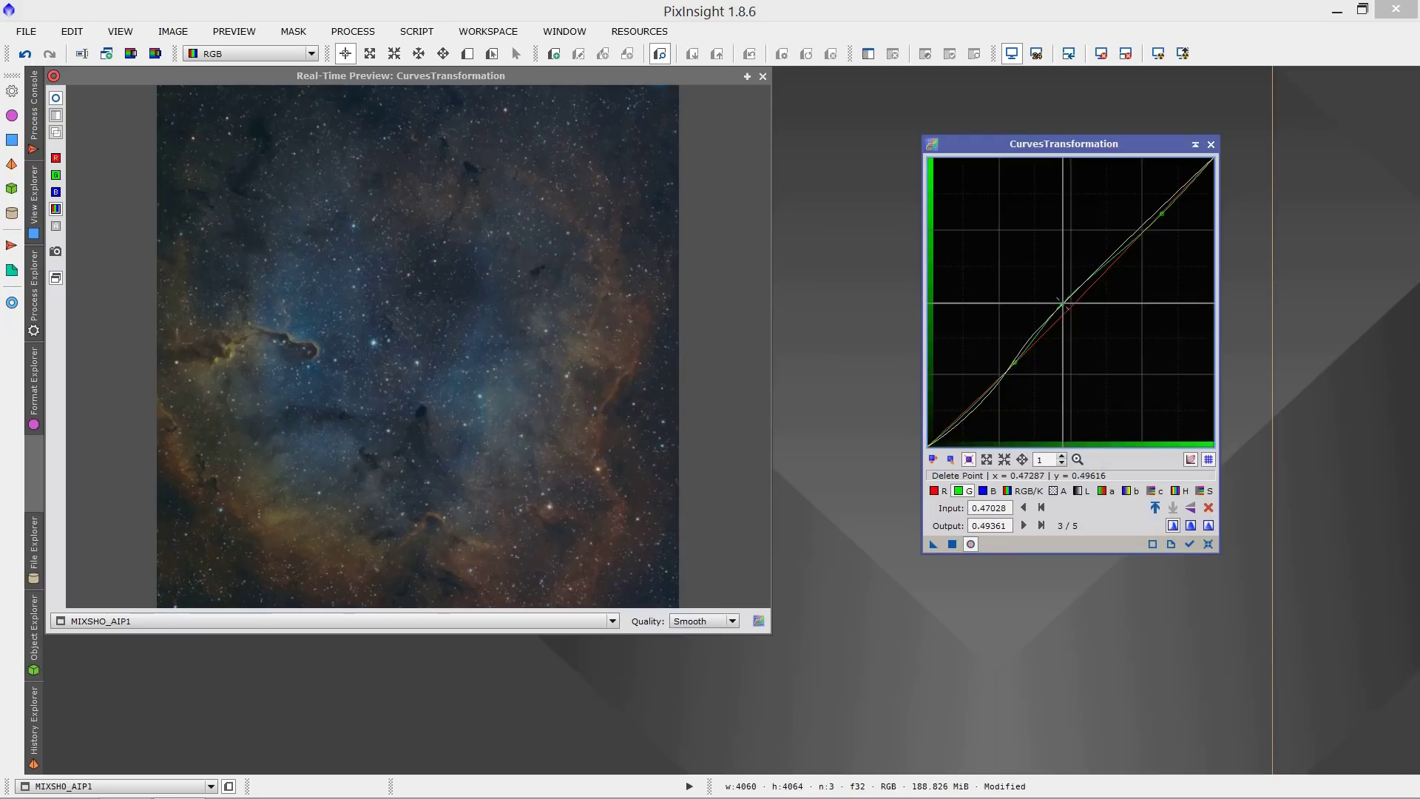
left_click(1162, 213)
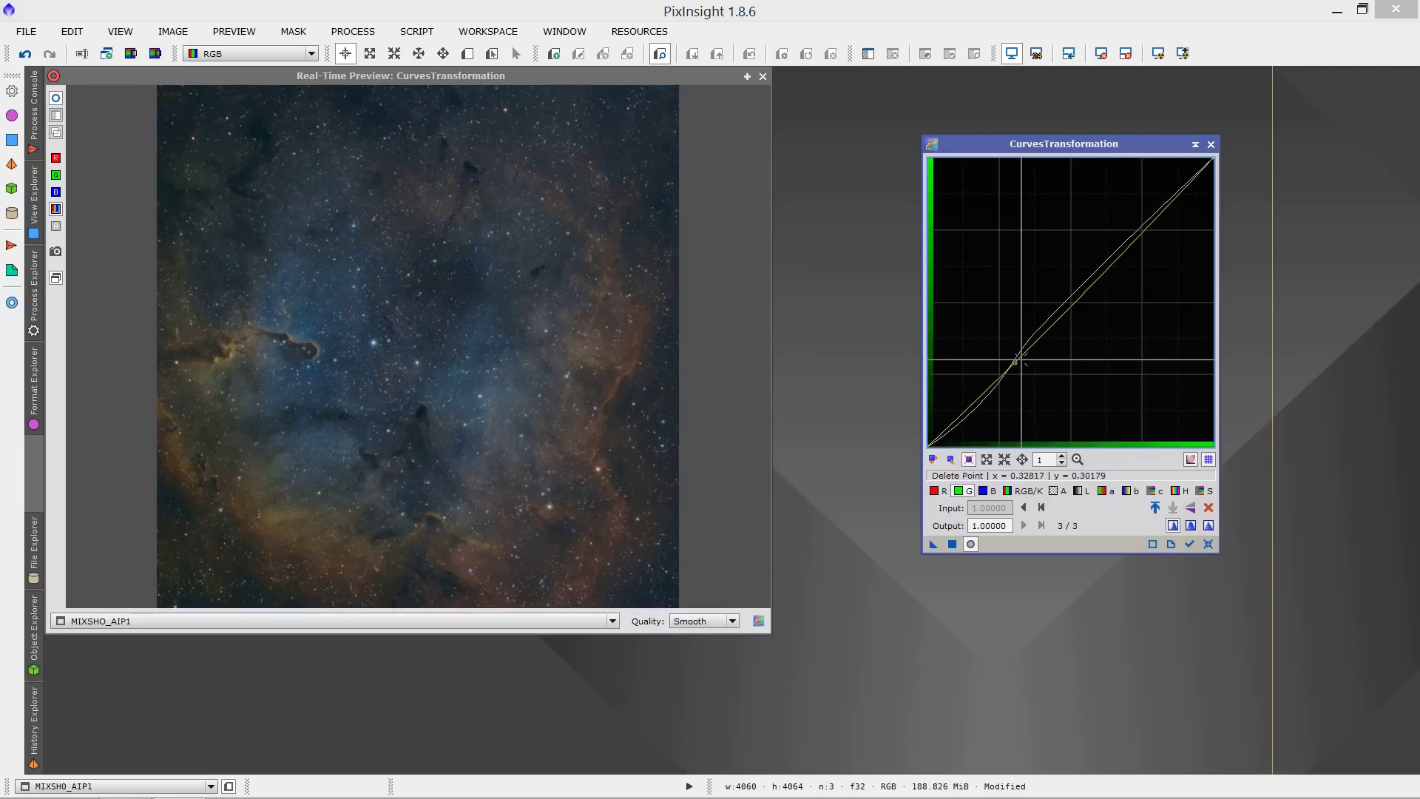
key("a")
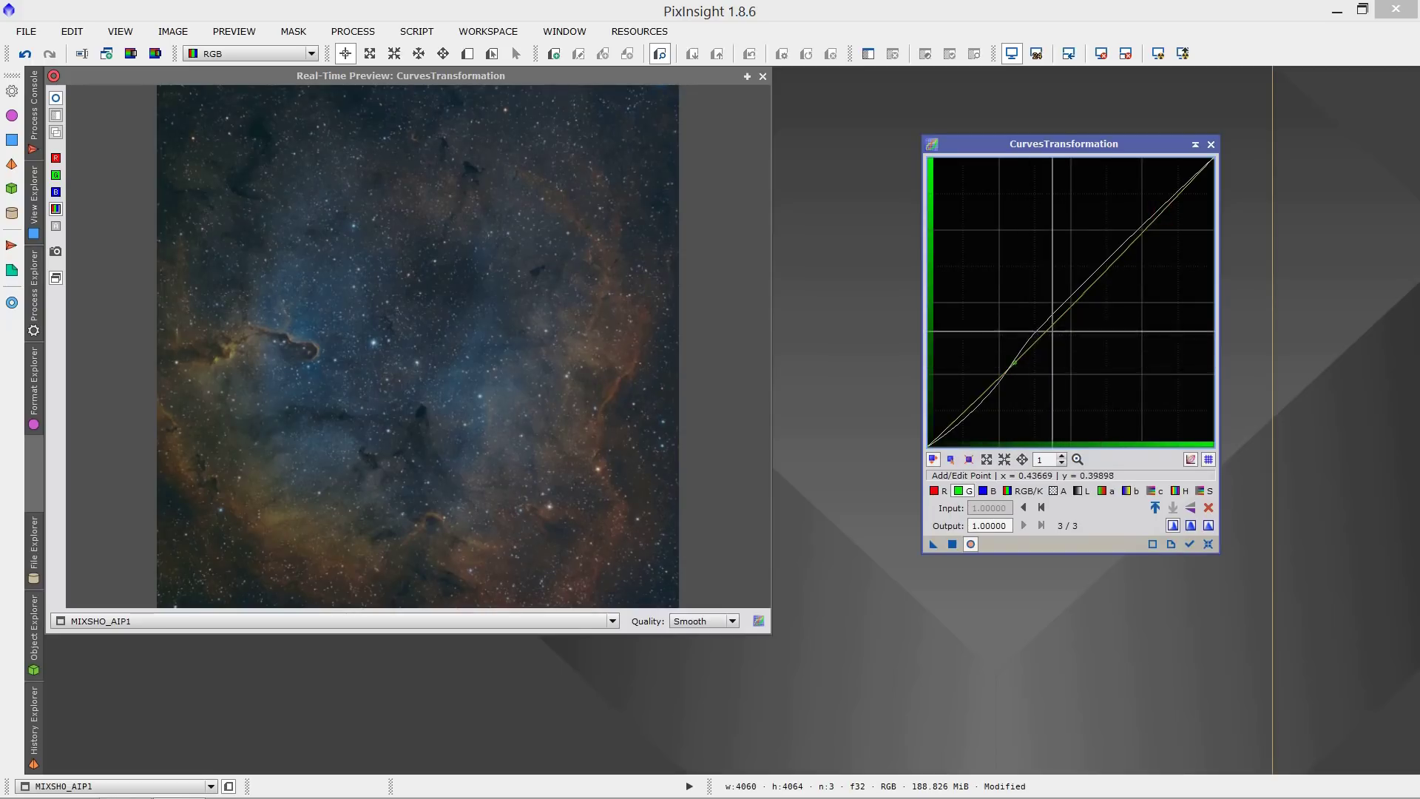
- Apply the curves to MIXSHO_AIP1, close the real-time preview, and reset the curves
left_click(951, 544)
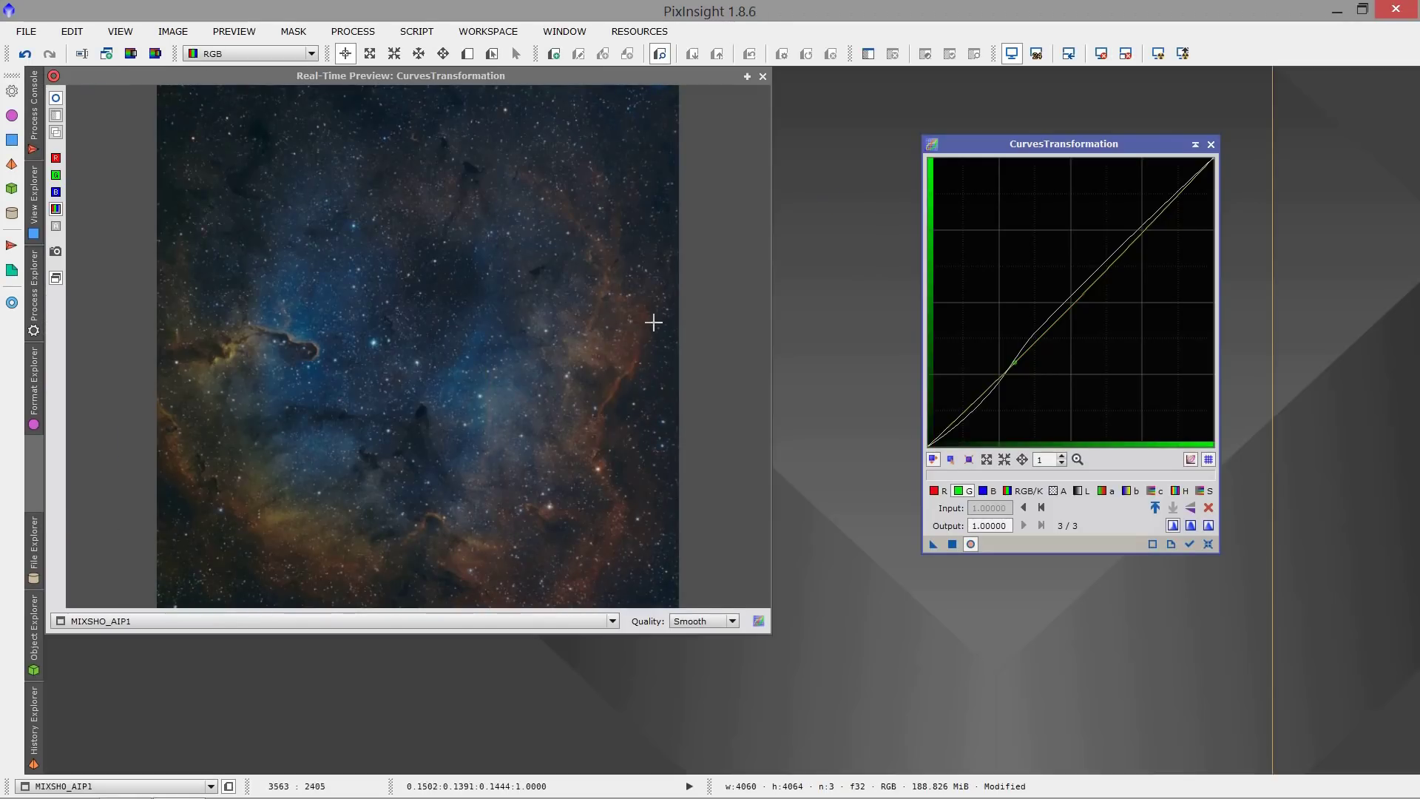
left_click(763, 77)
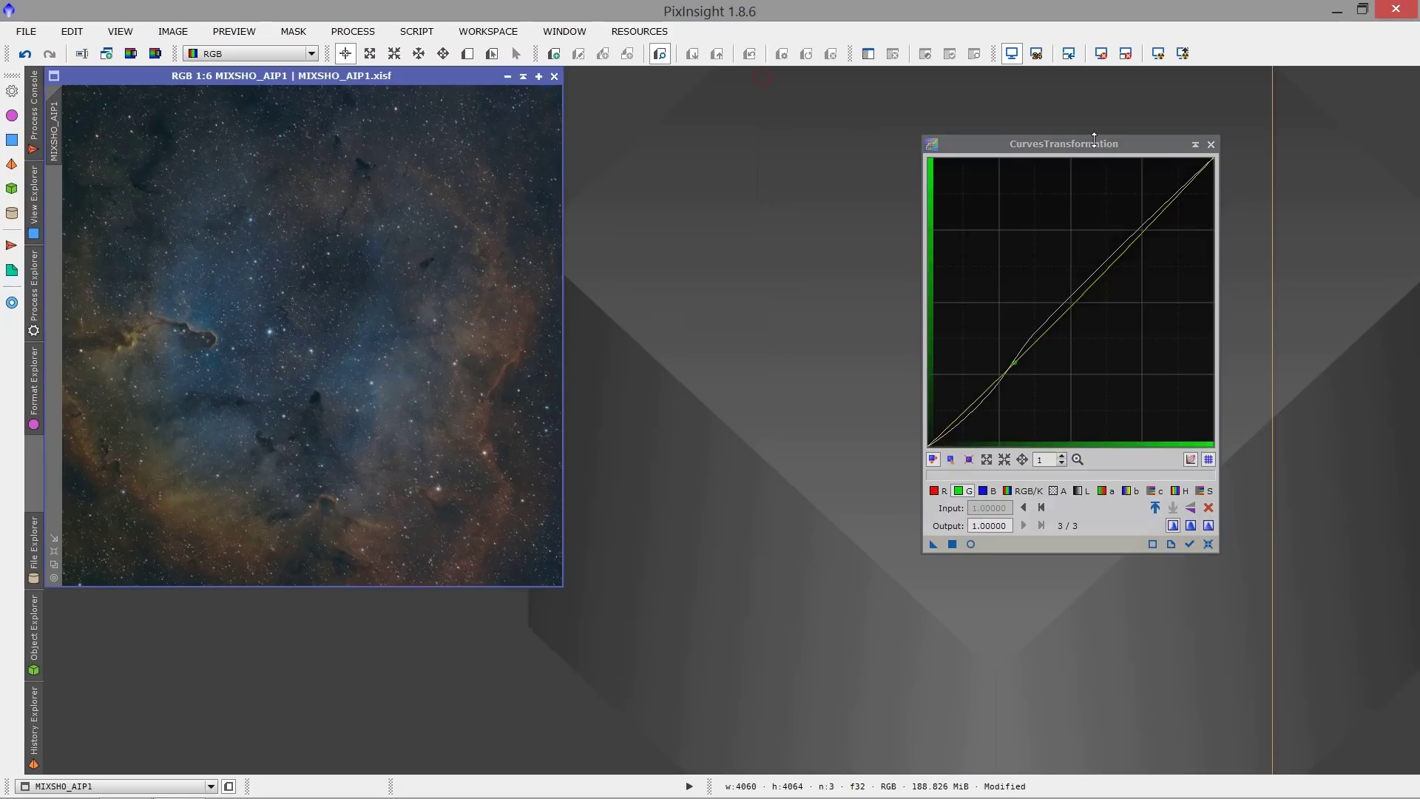
left_click(1206, 546)
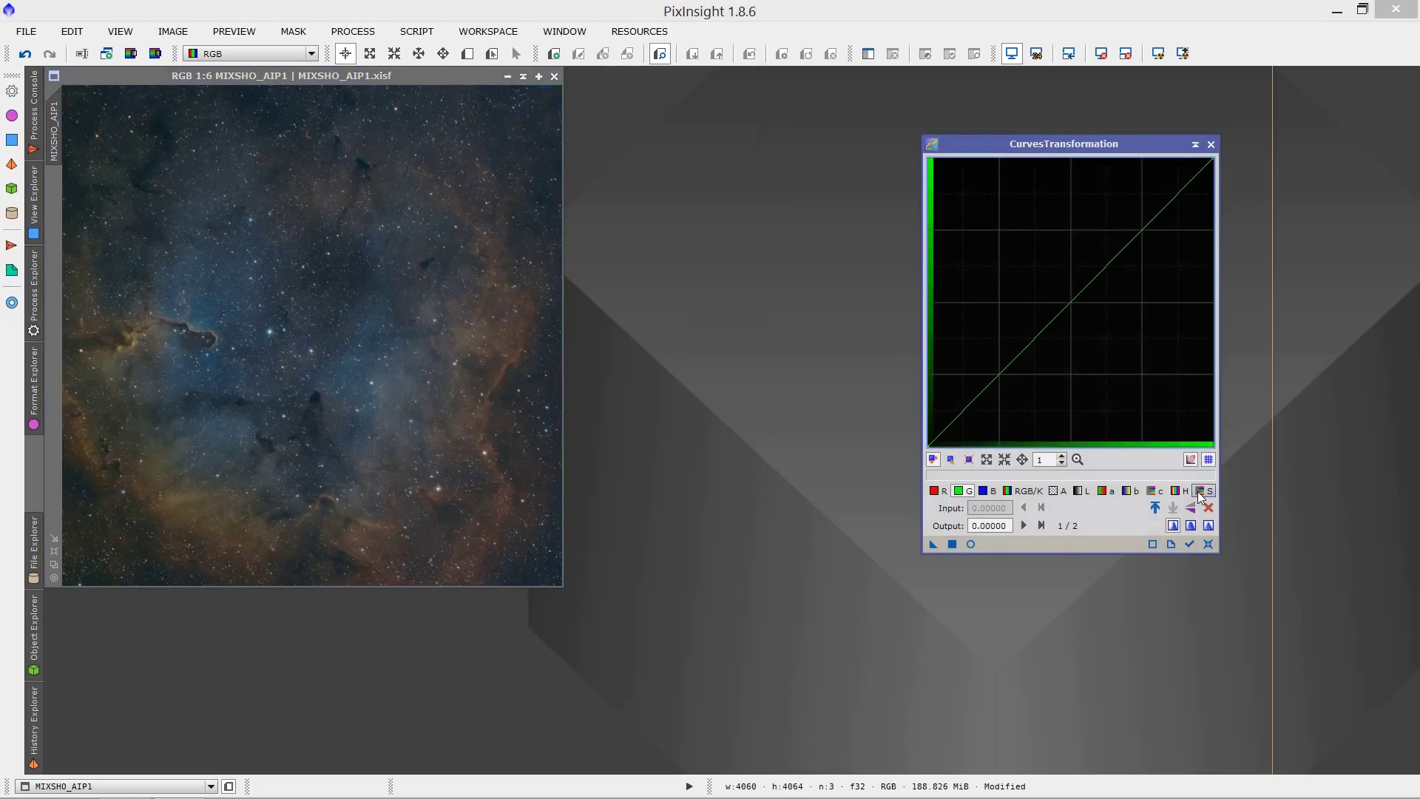
- Raise the saturation curve with a point near 0.452, 0.499, apply it to MIXSHO_AIP1, and close CurvesTransformation
left_click(1200, 492)
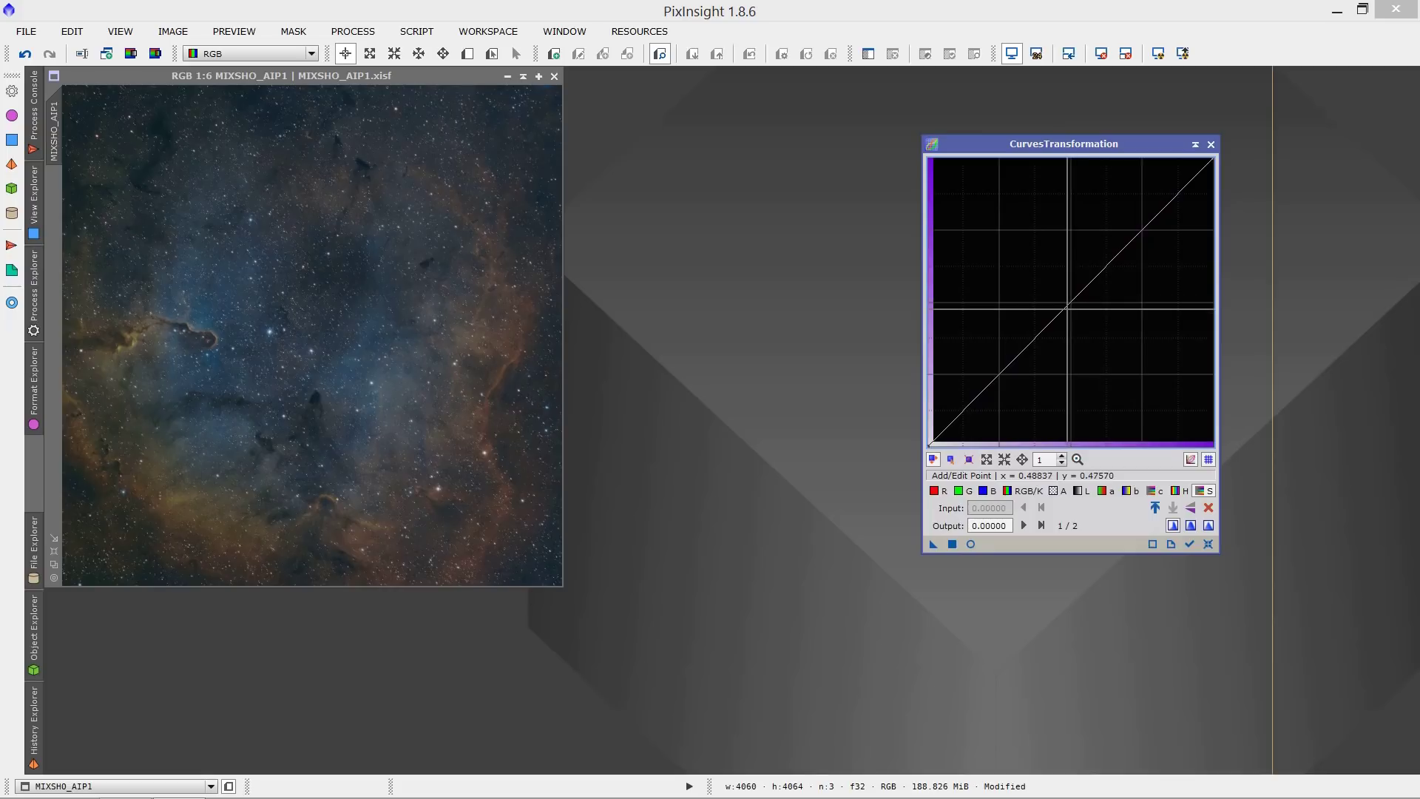
left_click_drag(1067, 309, 1056, 302)
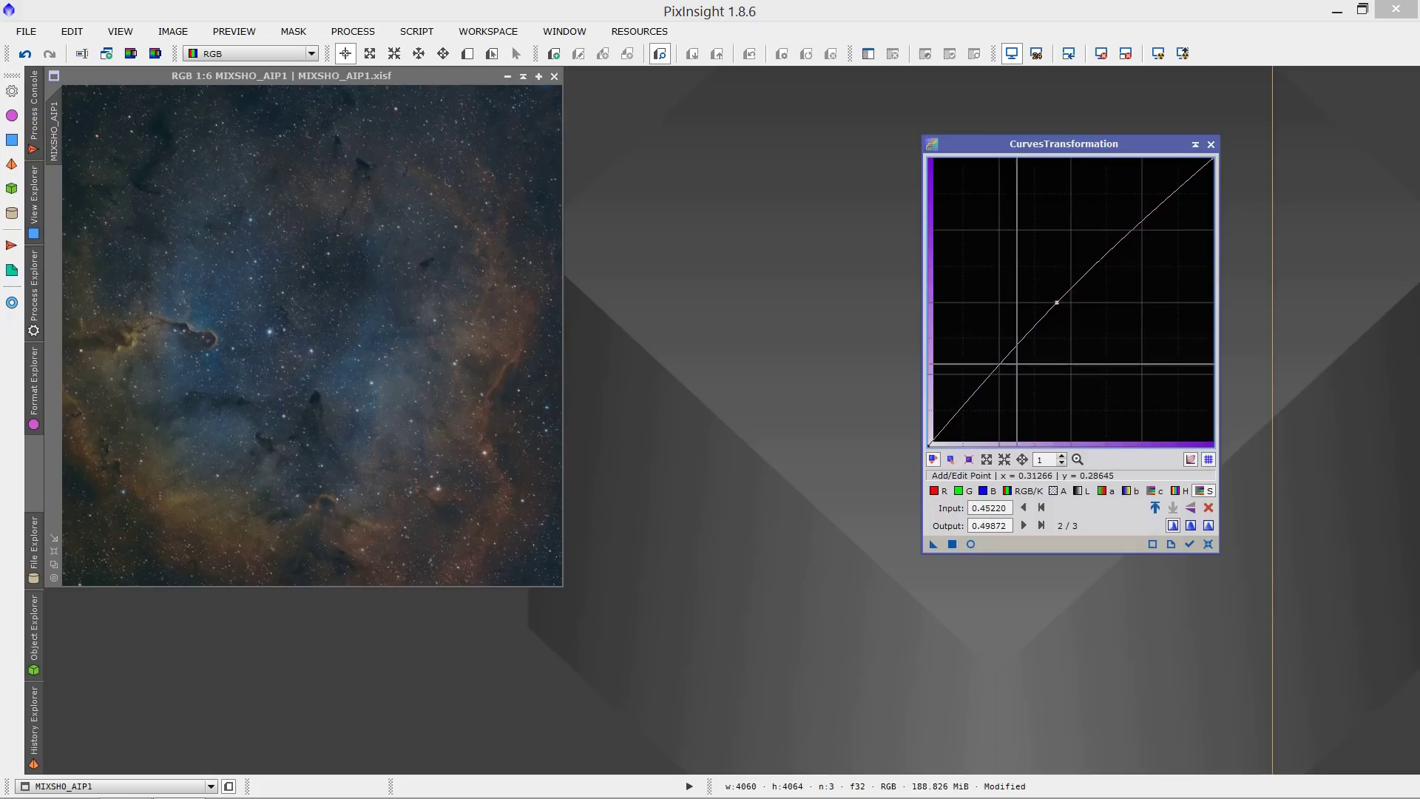
left_click_drag(934, 546, 477, 426)
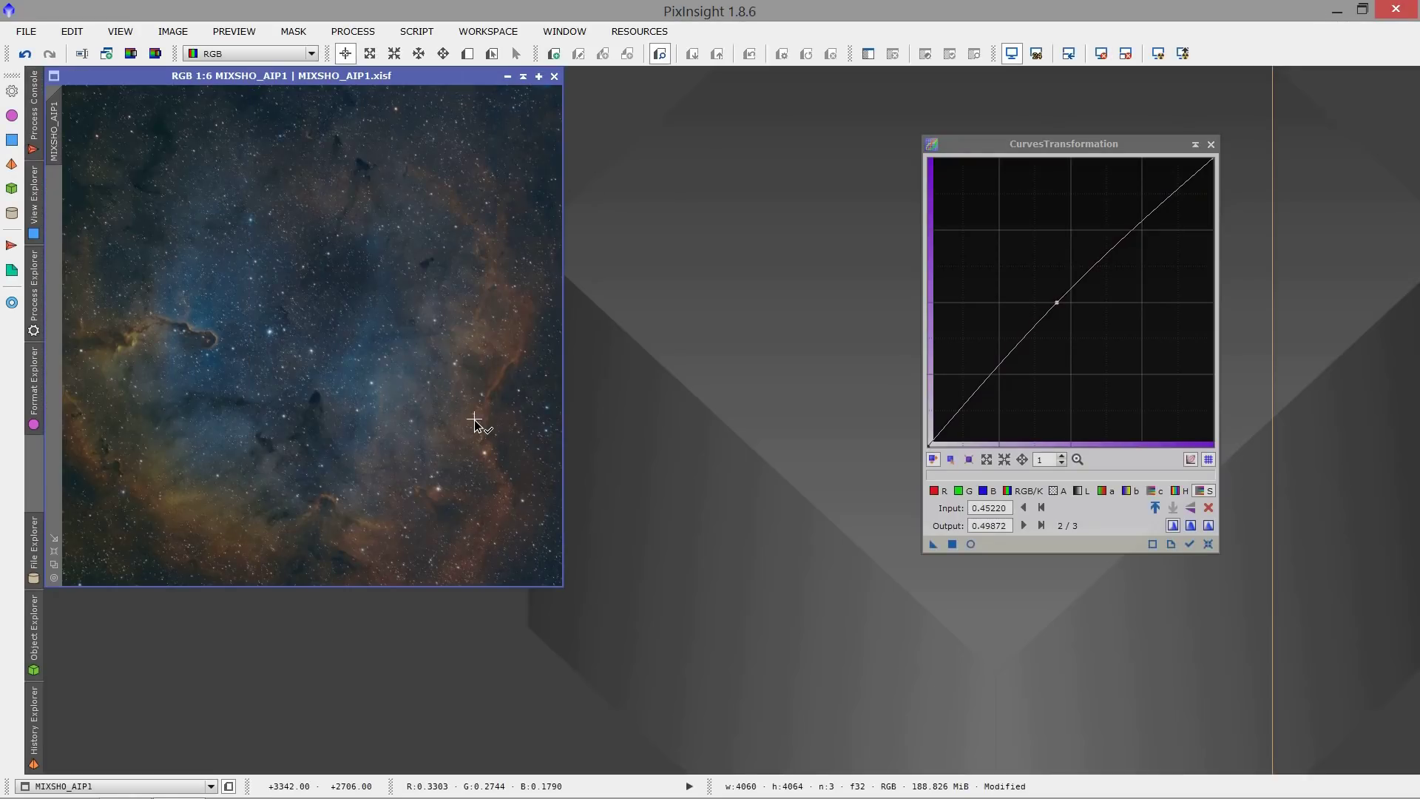
left_click(1212, 142)
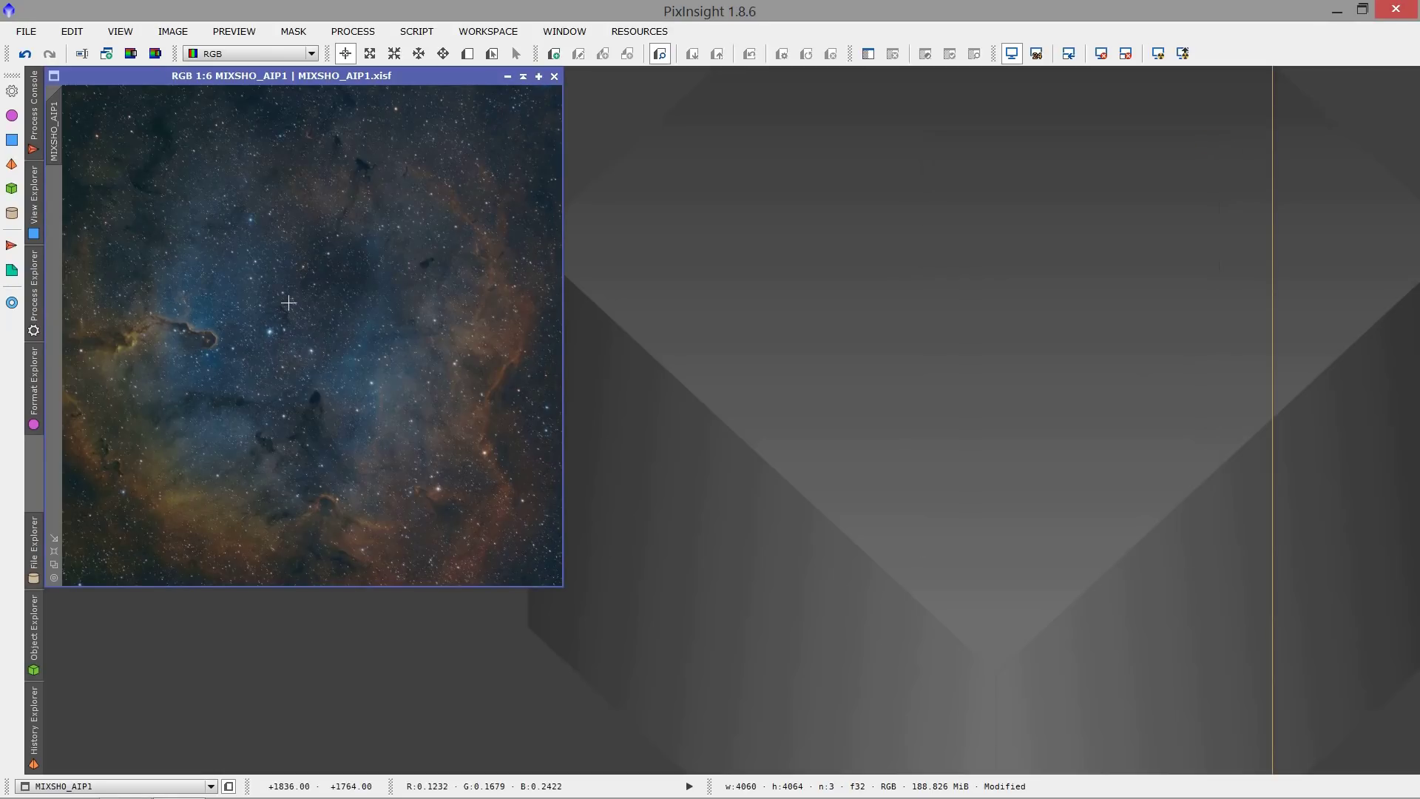